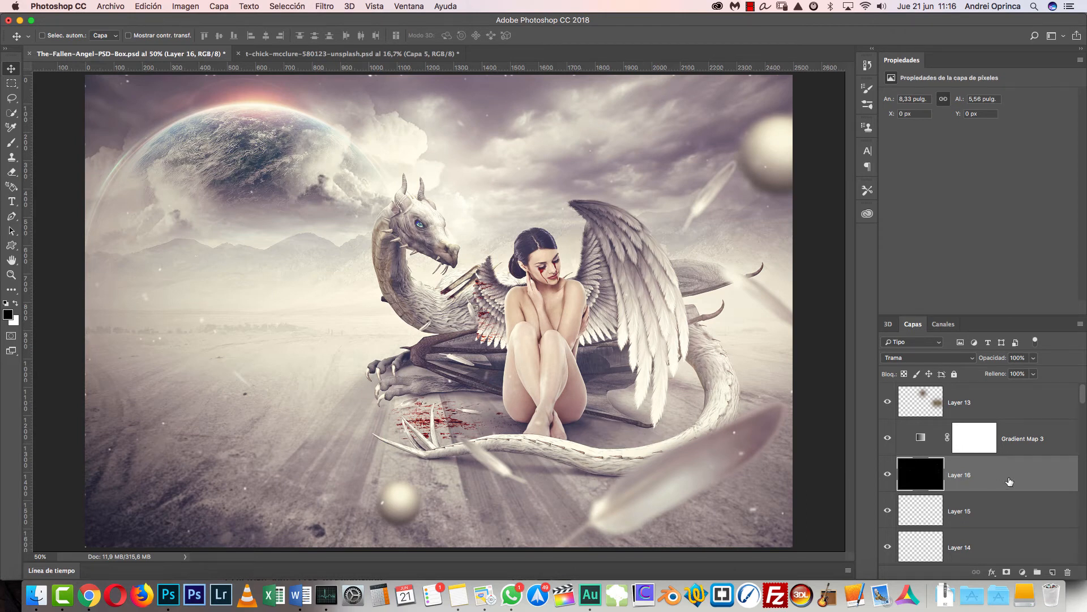
- Hide every layer except the background layer at the base of the stack
scroll(997, 483, "down", 15)
scroll(986, 458, "down", 6)
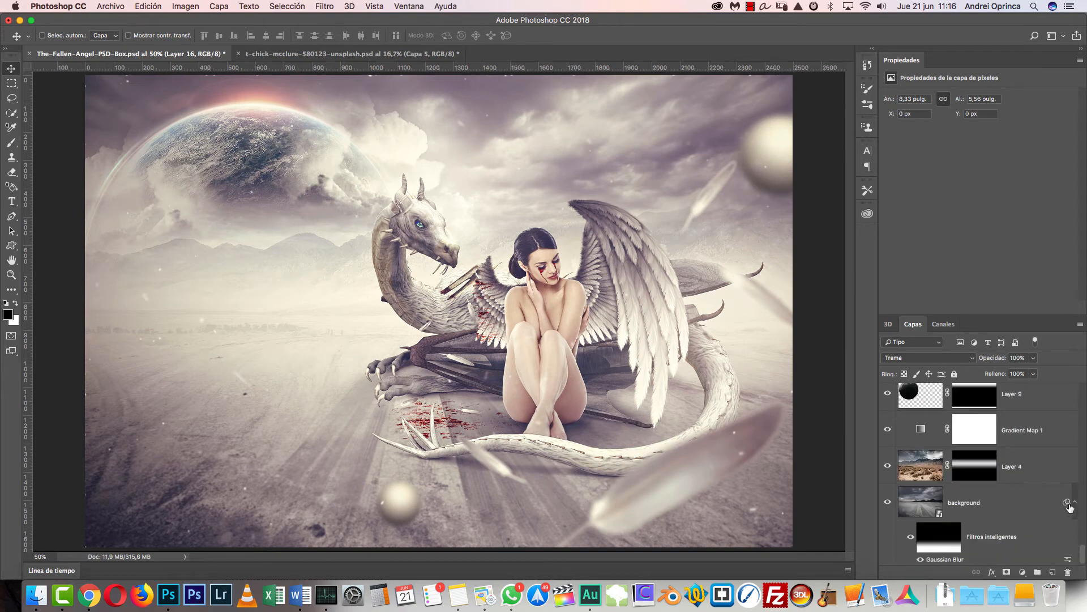
scroll(1077, 501, "up", 2)
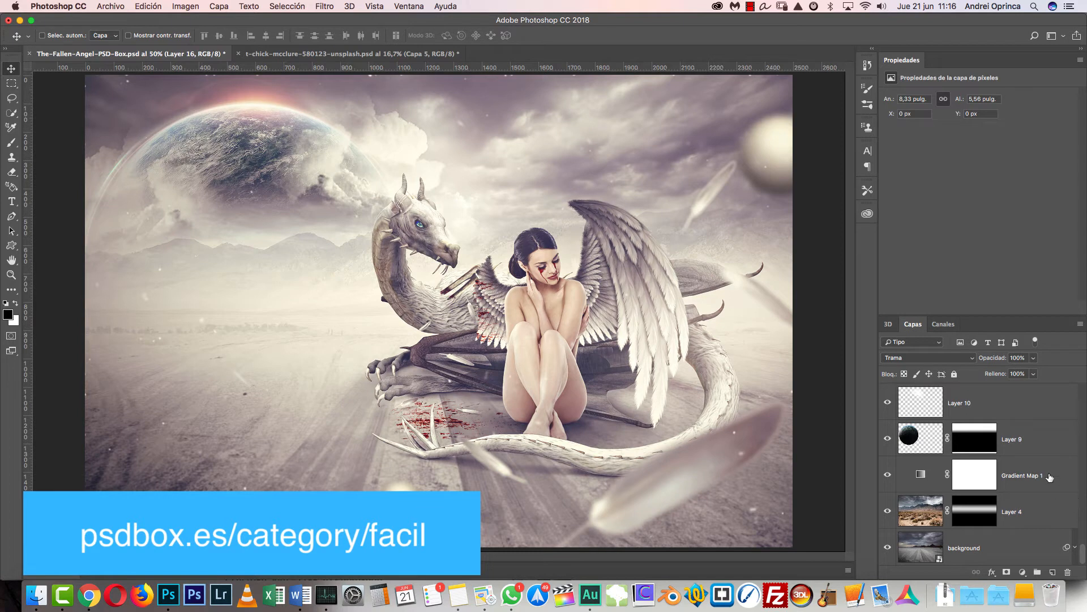
left_click(888, 548, "alt")
left_click(888, 510)
left_click(888, 474)
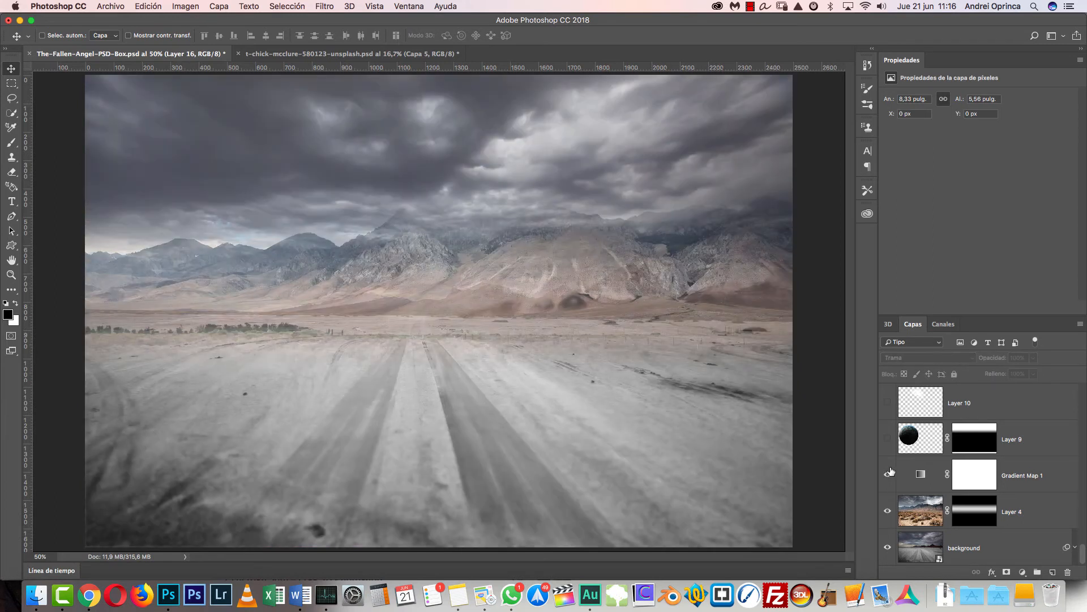
left_click(889, 545, "alt")
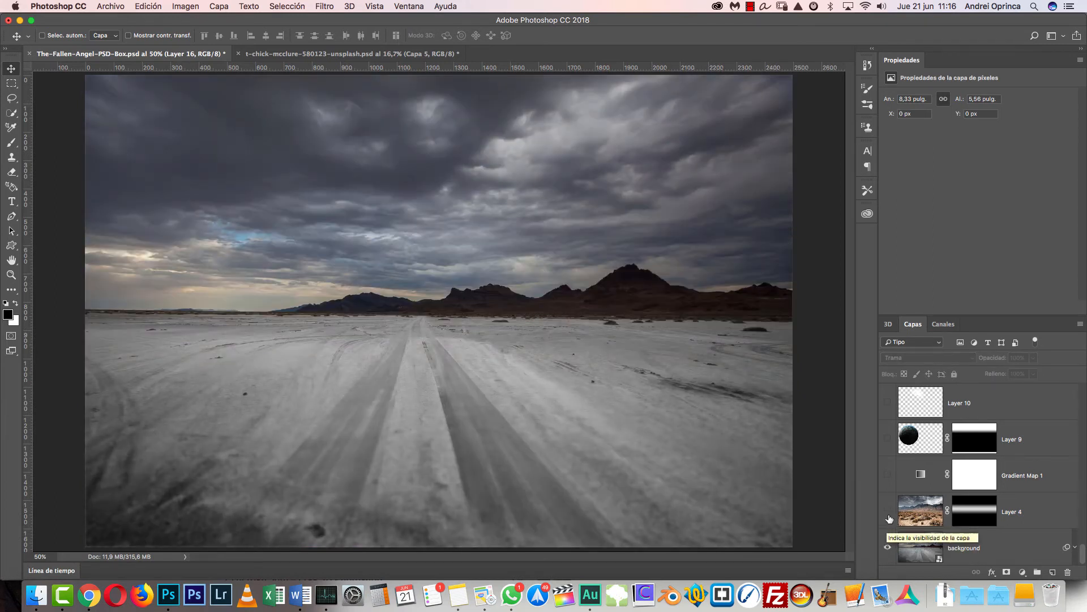
- Show the Layer 4 mountains, compare them with and without their mask, and turn on Gradient Map 1
left_click(888, 512)
left_click(888, 513)
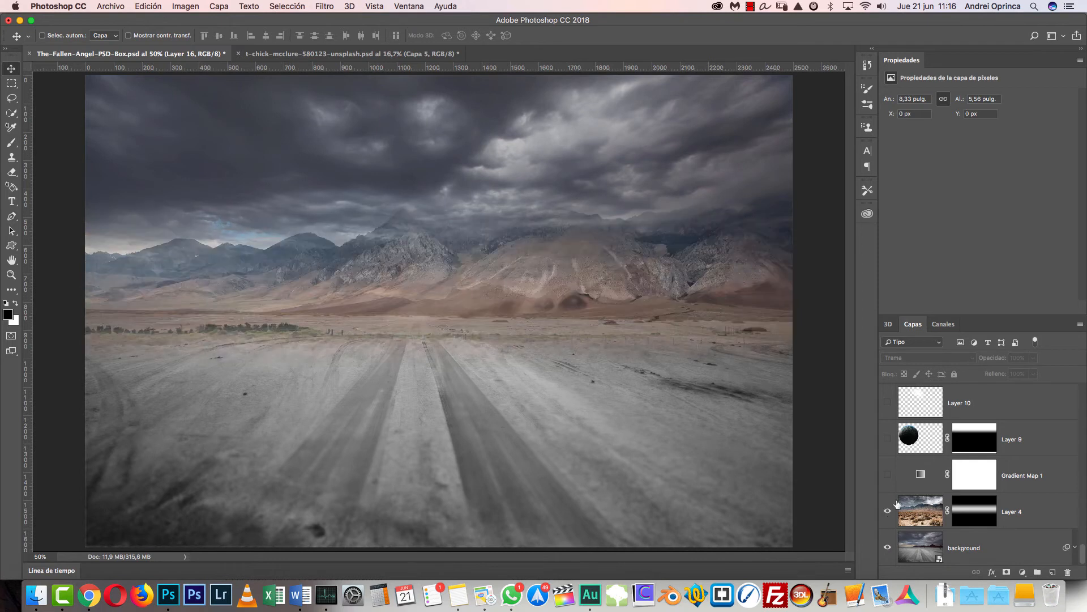
left_click(984, 516, "shift")
left_click(984, 515, "shift")
left_click(886, 477)
- Show the Layer 9 planet, toggle its mask to check it, and show the Layer 10 and Layer 10 copy clouds
scroll(887, 475, "up", 1)
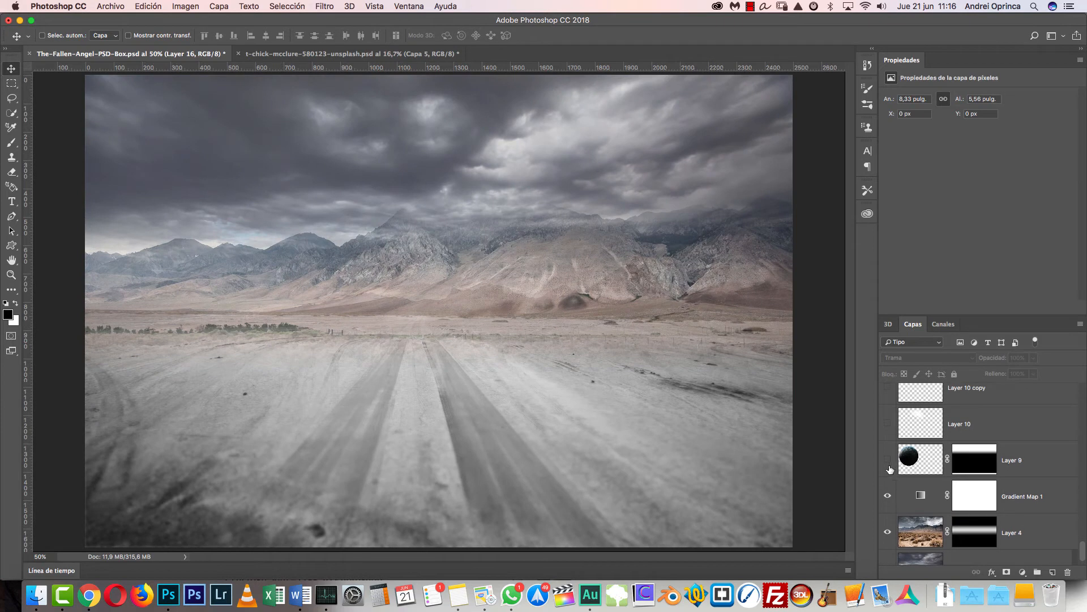
left_click(888, 460)
left_click(965, 460, "shift")
left_click(965, 460, "shift")
scroll(965, 460, "up", 1)
left_click(889, 453)
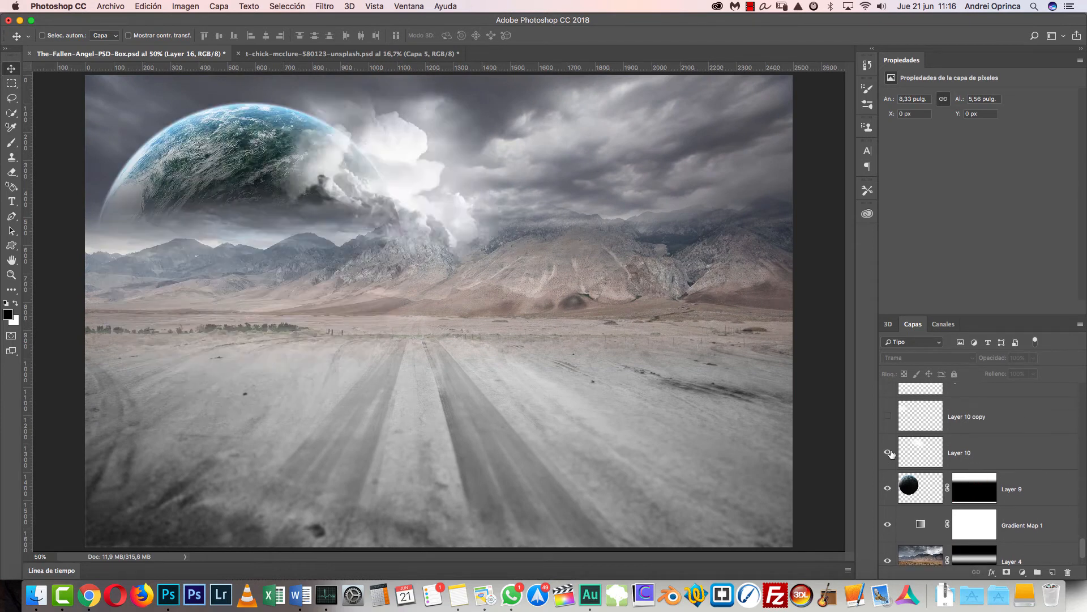
left_click(887, 418)
- Show the Layer 1 fog and preview the floor blood layer, leaving the blood hidden
scroll(889, 430, "up", 3)
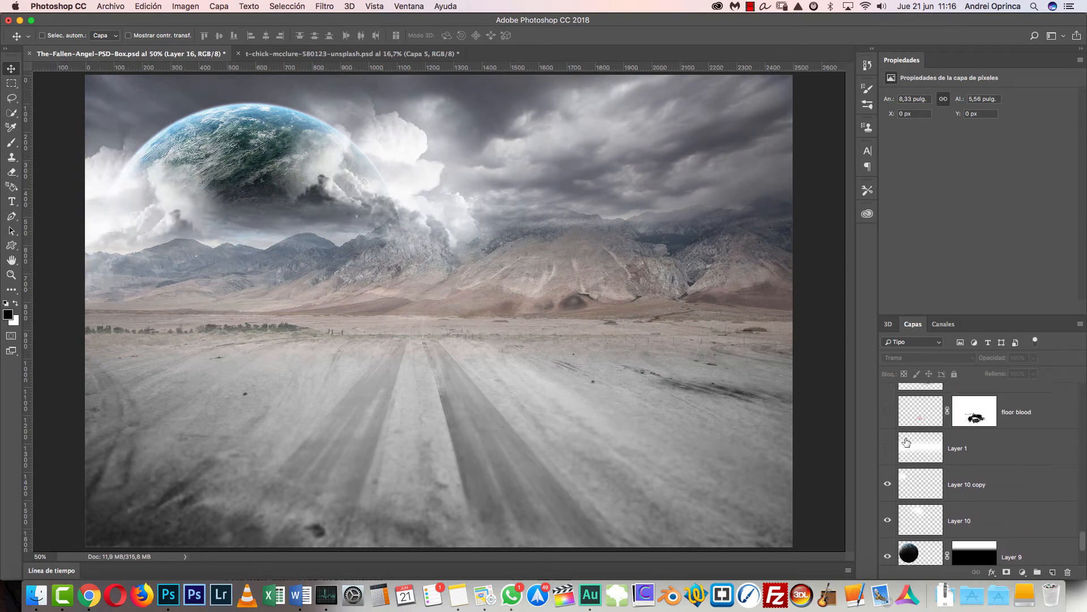
left_click(888, 478)
left_click(887, 442)
left_click(888, 442)
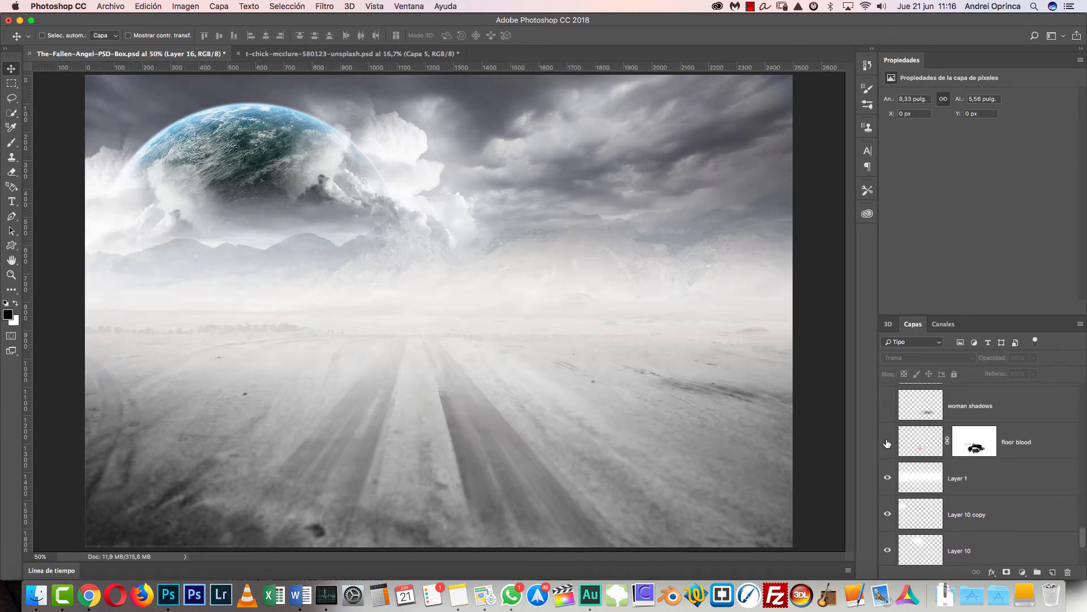
- Show the dragon layer over the foggy landscape
scroll(891, 446, "up", 1)
scroll(891, 446, "up", 3)
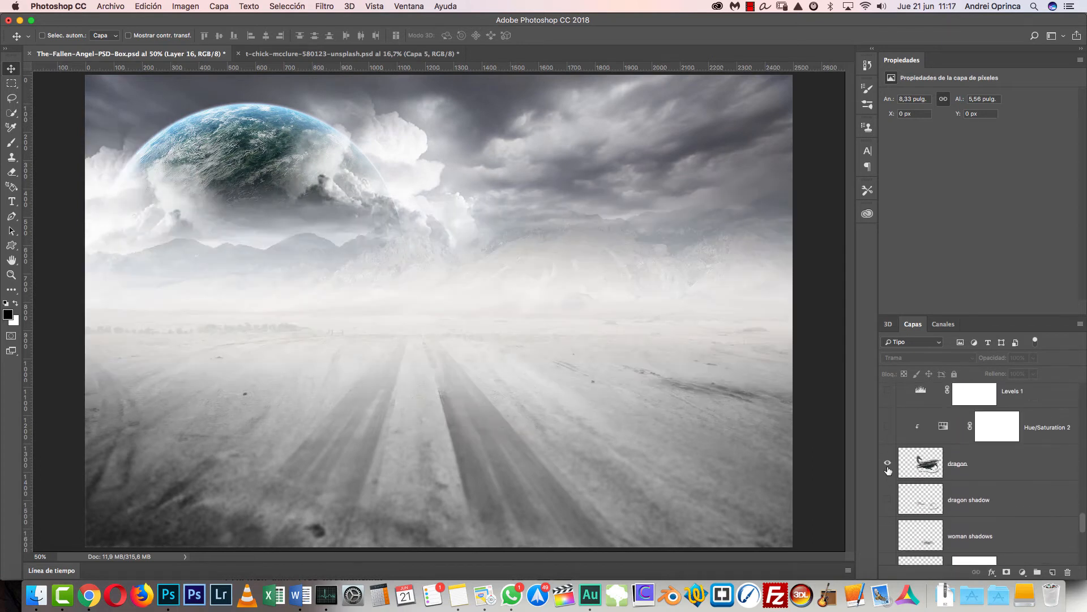
left_click(888, 465)
- Show the woman layer and toggle its mask off and on to check what it hides
scroll(889, 468, "up", 3)
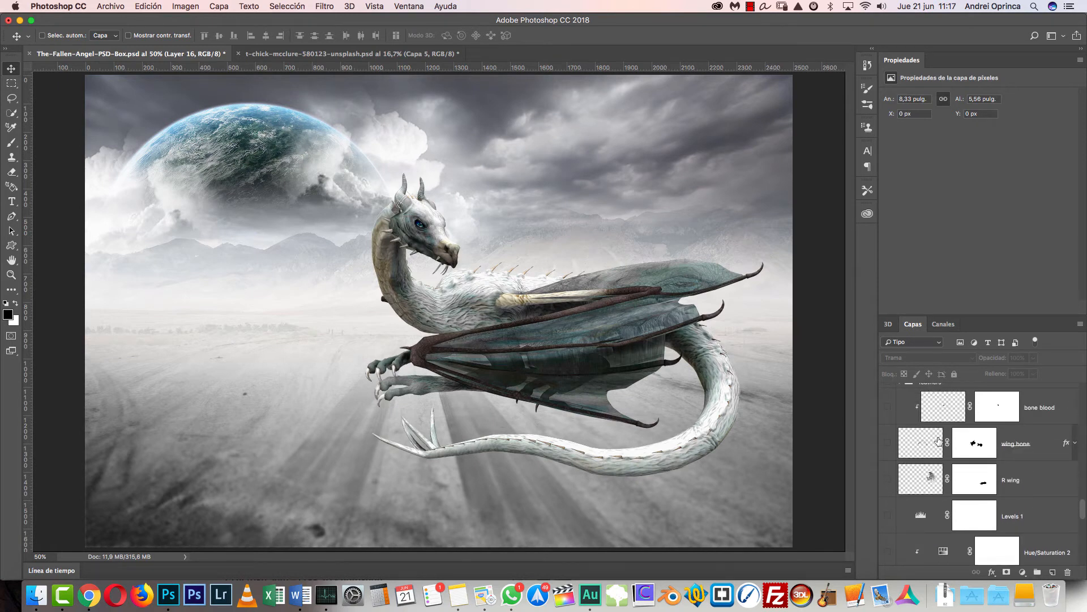
scroll(893, 545, "up", 3)
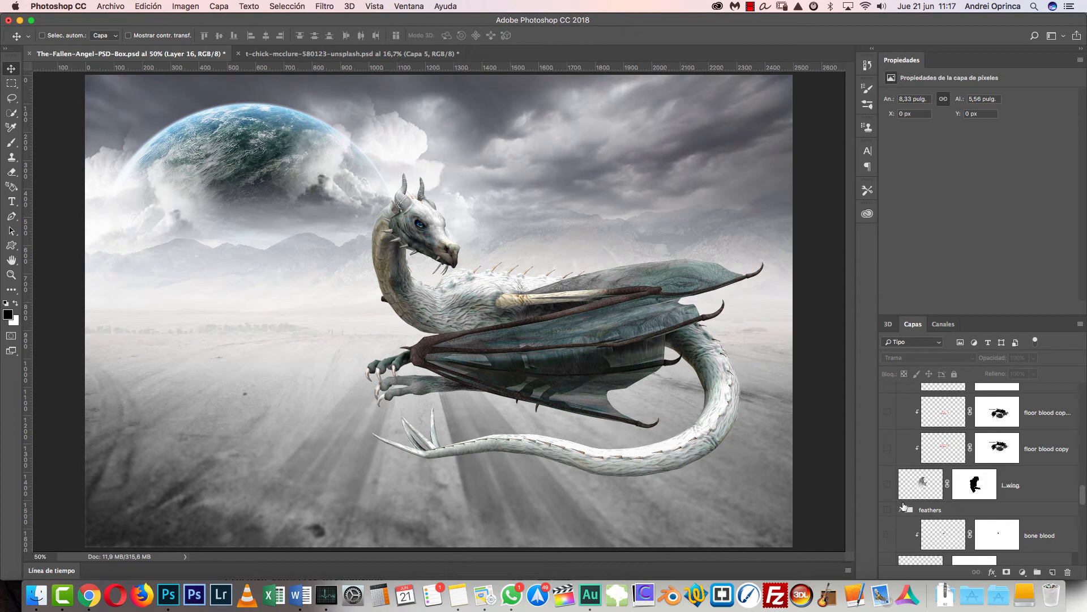
scroll(904, 502, "up", 2)
left_click(888, 416)
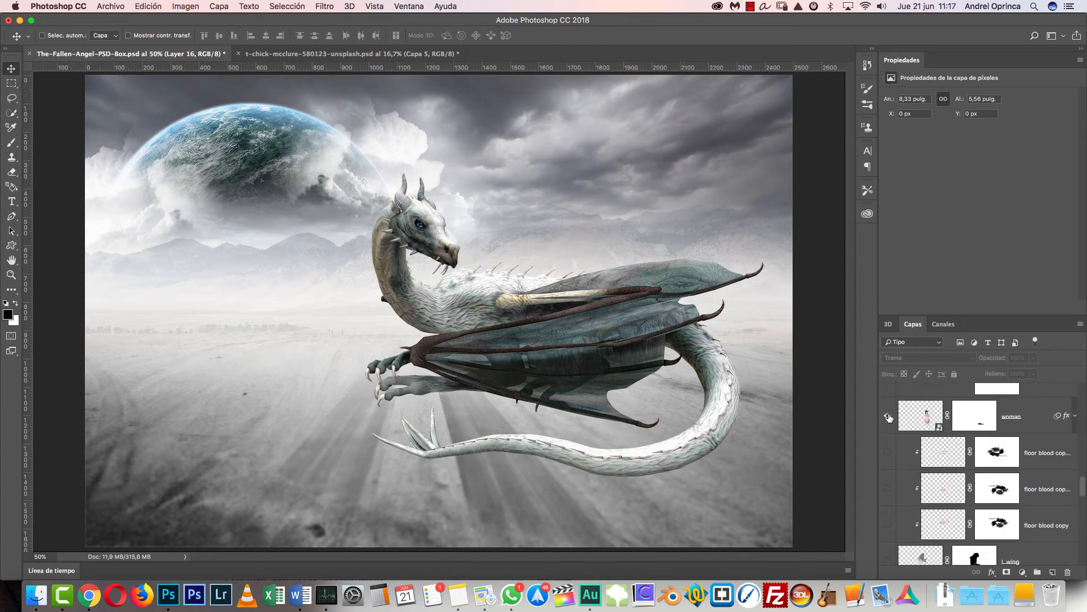
left_click(973, 422, "shift")
left_click(973, 422, "shift")
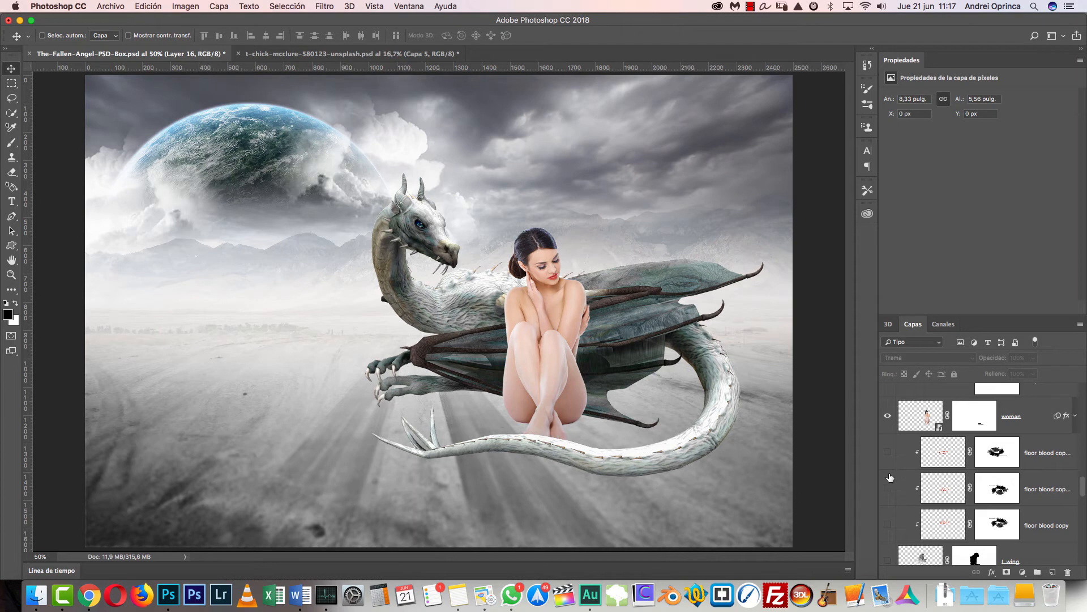
- Show the L wing layer and compare the wing with and without its mask
scroll(903, 502, "down", 2)
left_click(887, 503)
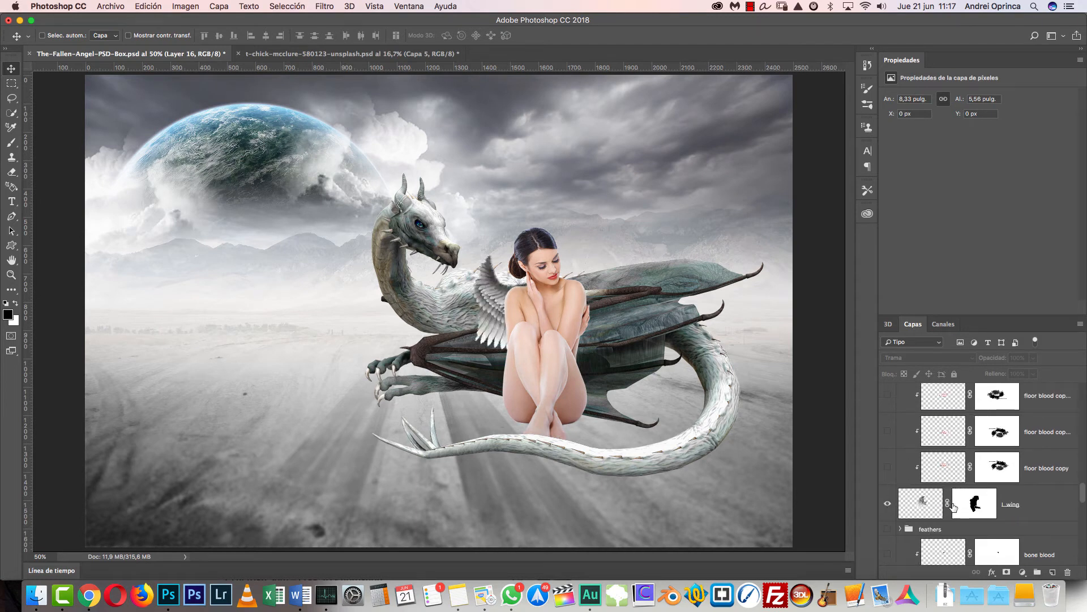
left_click(991, 504, "shift")
left_click(990, 504, "shift")
scroll(920, 513, "down", 3)
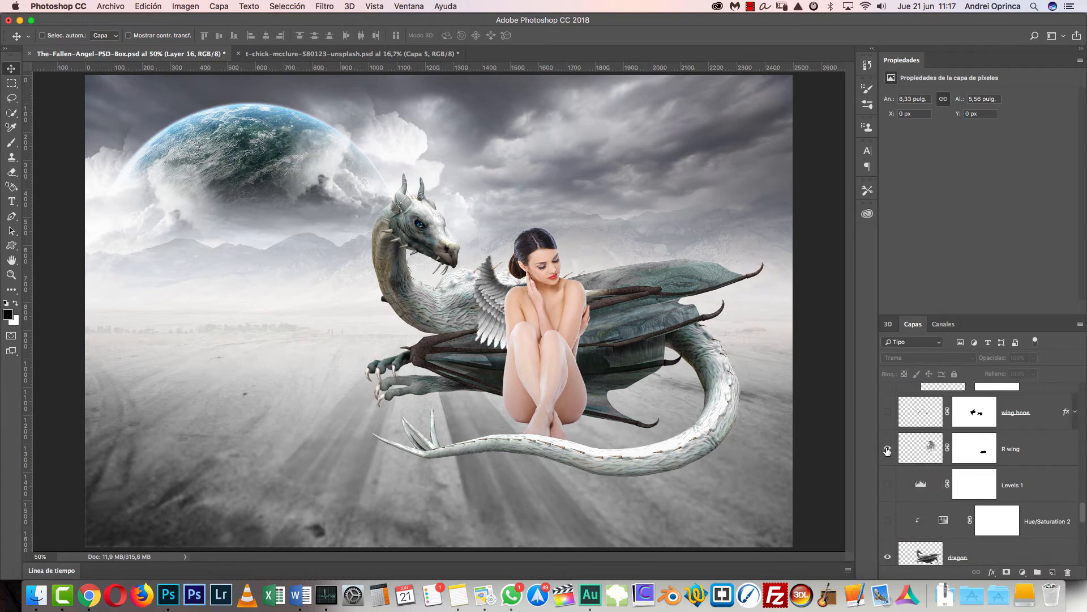
- Show the R wing layer and check the effect of a wing mask by toggling it
left_click(887, 451)
scroll(977, 443, "up", 1)
left_click(975, 443, "shift")
left_click(975, 443, "shift")
- Show the wing bone and bone blood layers together with the feathers group
scroll(980, 453, "up", 2)
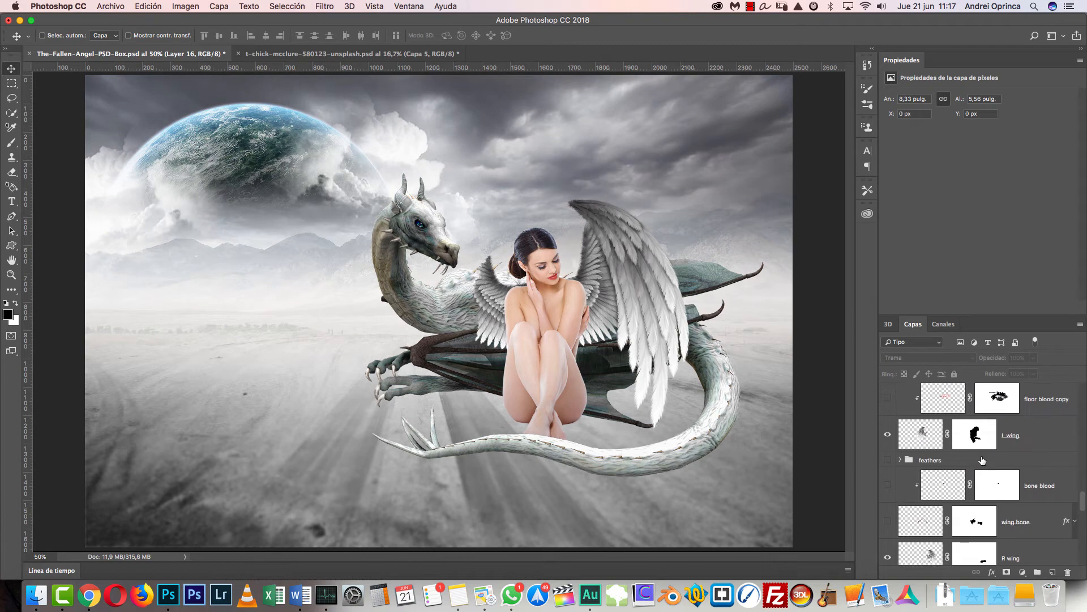
left_click(888, 491)
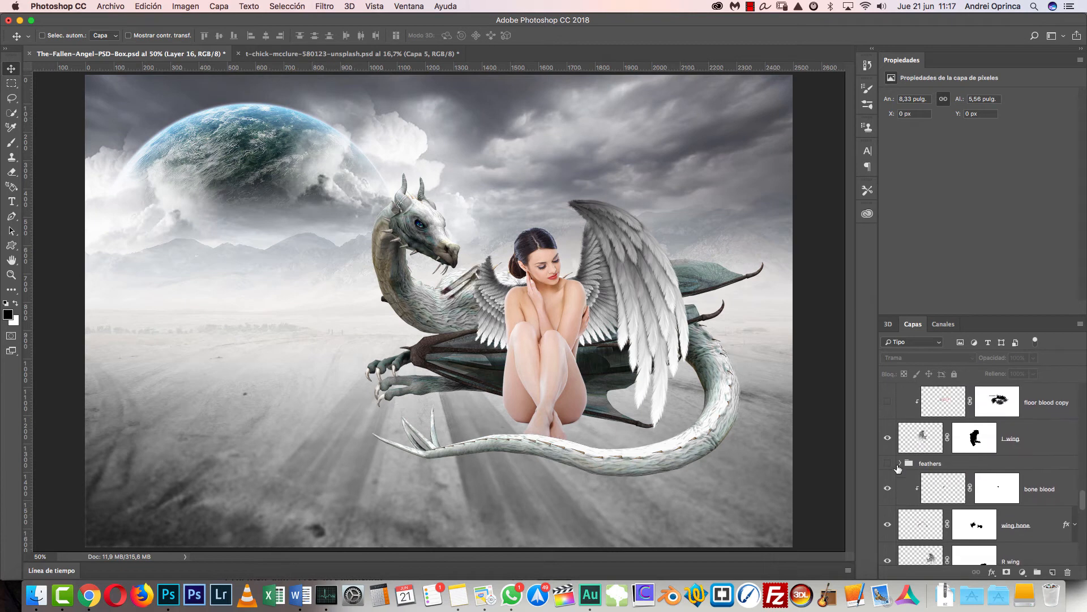
left_click(888, 463)
- Turn on the Hue/Saturation 2 and Levels 1 adjustments above the dragon
scroll(890, 462, "down", 5)
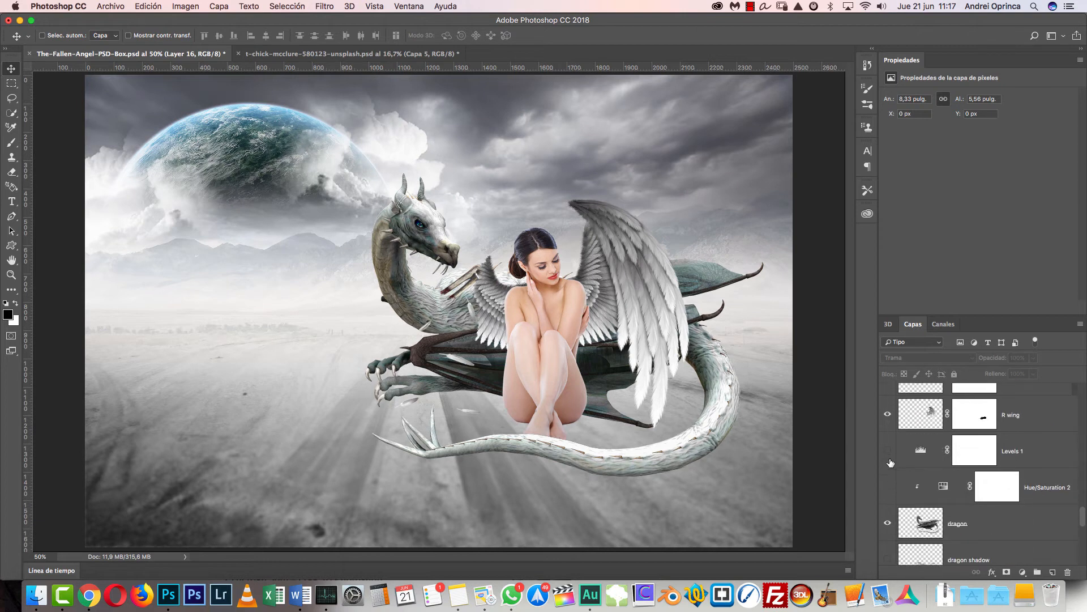
left_click(889, 487)
scroll(889, 487, "down", 1)
left_click(888, 428)
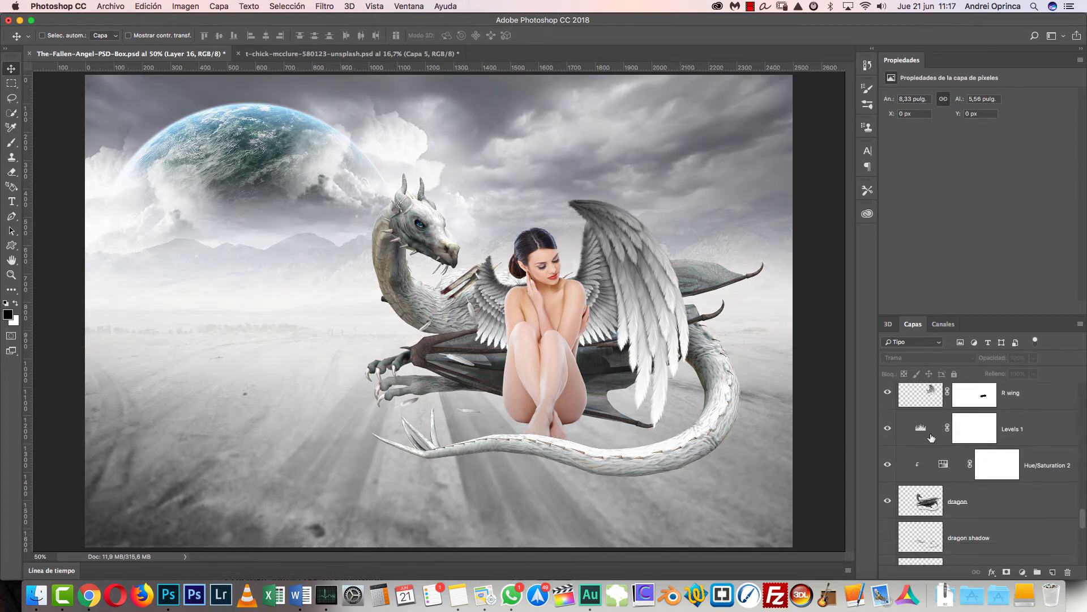
- Turn on the Curves 1 and Hue/Saturation 1 adjustments clipped to the woman
scroll(925, 435, "down", 5)
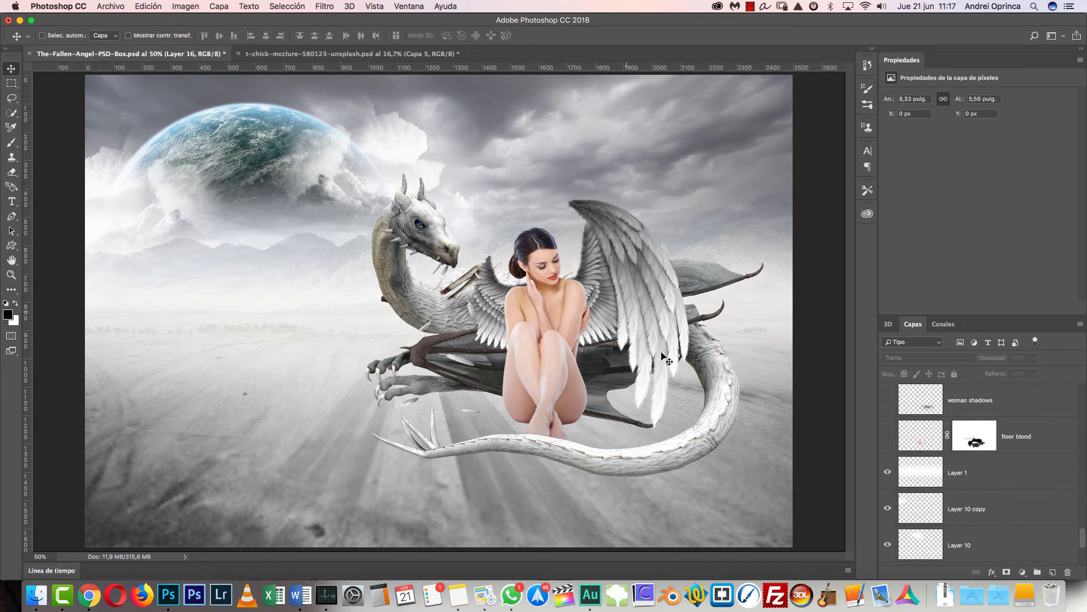
scroll(997, 461, "up", 5)
scroll(990, 450, "down", 5)
scroll(986, 463, "up", 1)
left_click(890, 447)
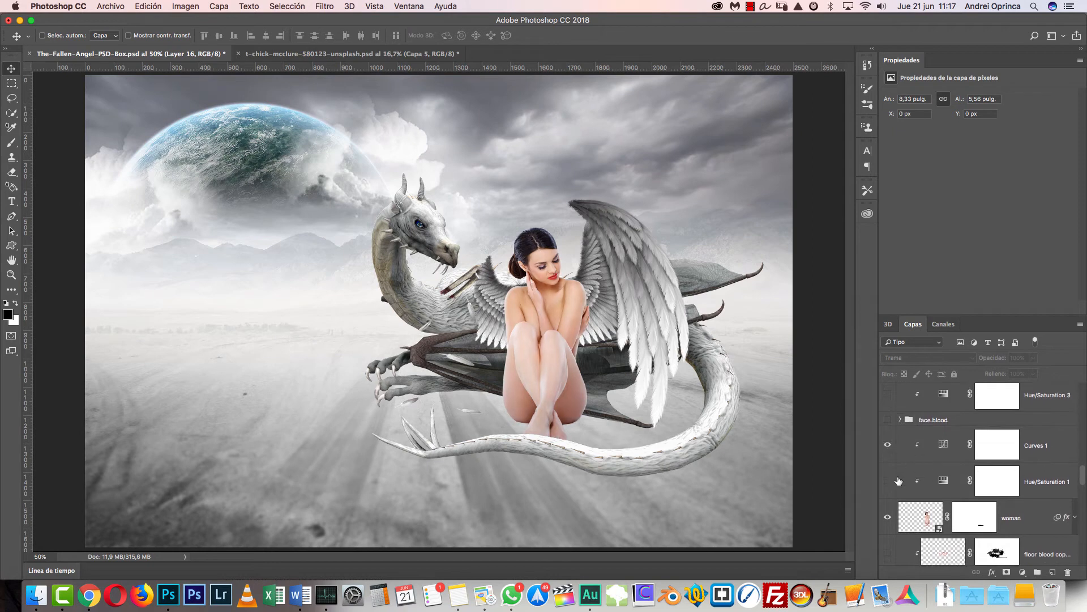
- Preview the woman shadows and dragon shadow layers one after the other and hide both again
scroll(893, 484, "down", 10)
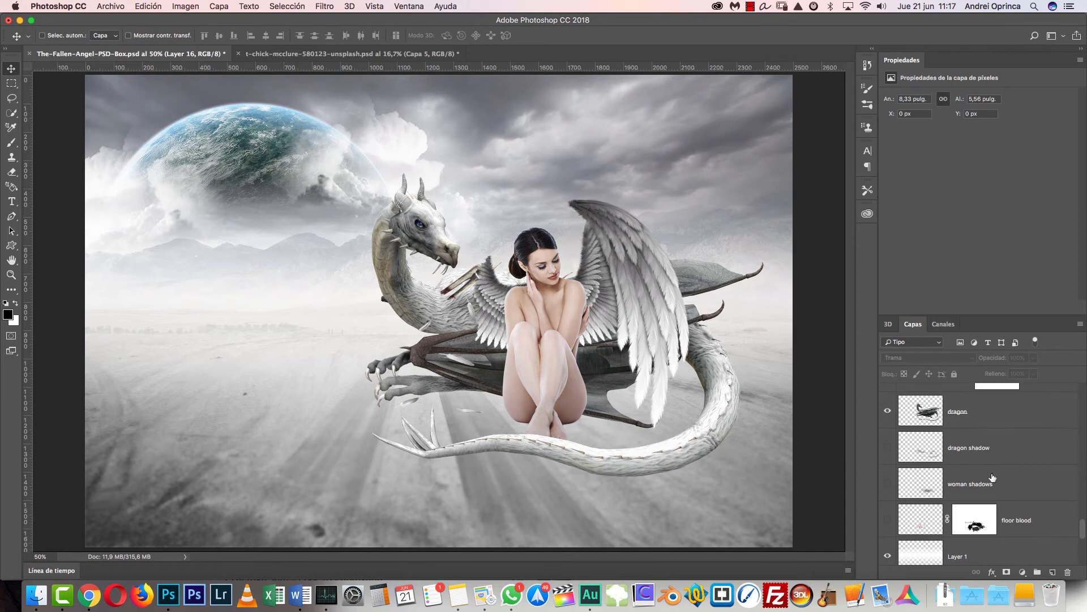
left_click(887, 484)
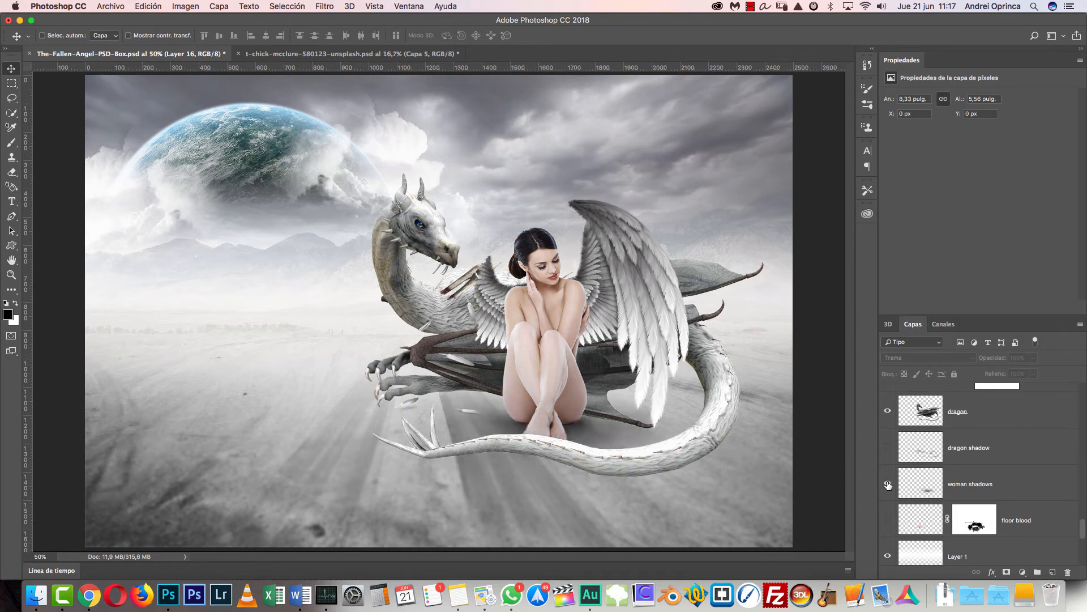
left_click(888, 485)
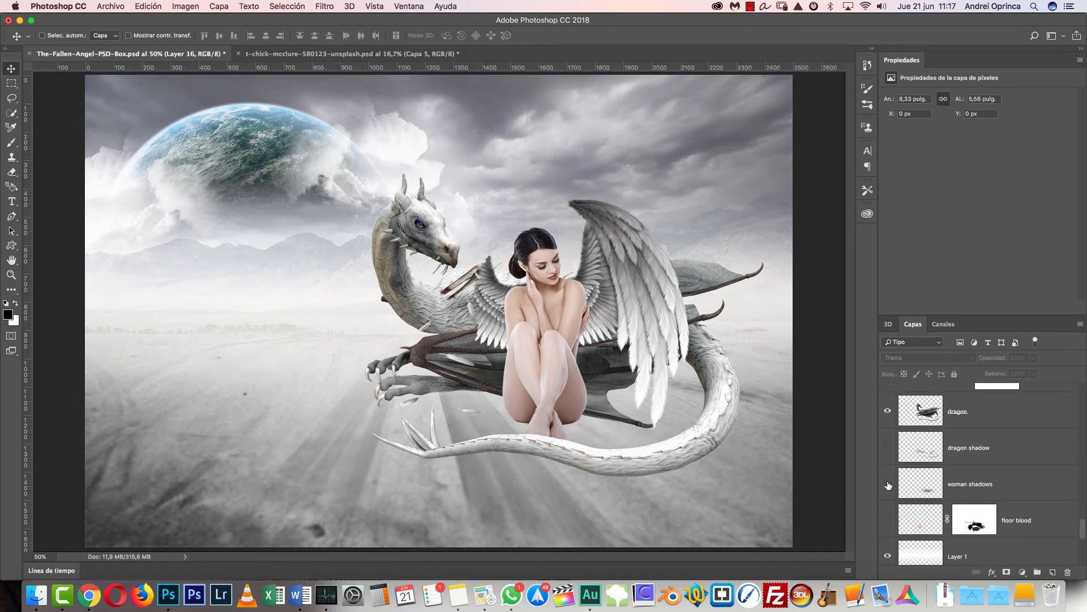
left_click(888, 484)
left_click(888, 448)
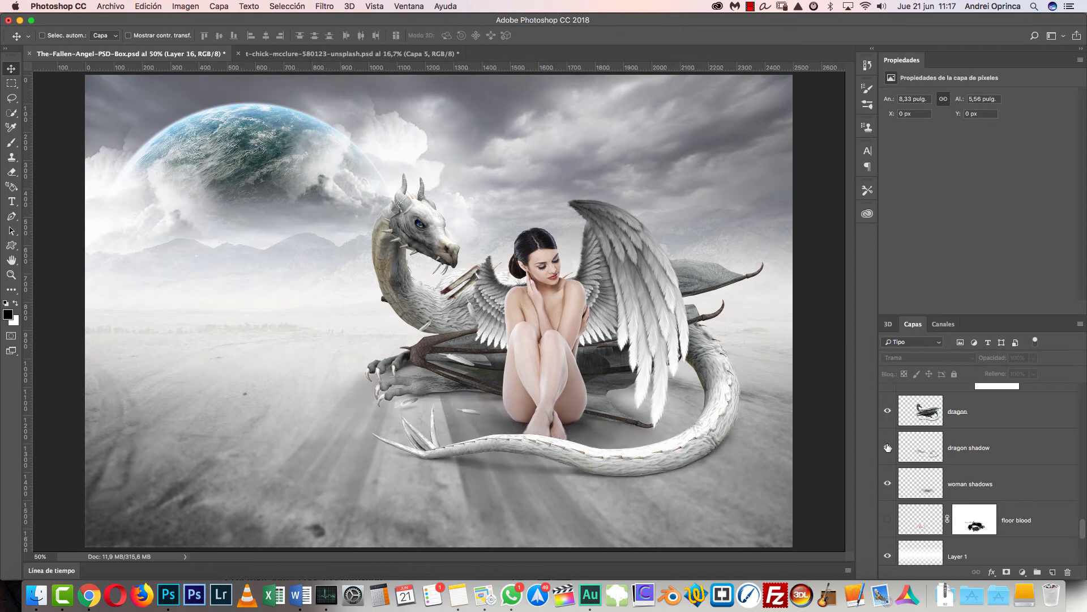
left_click(888, 447)
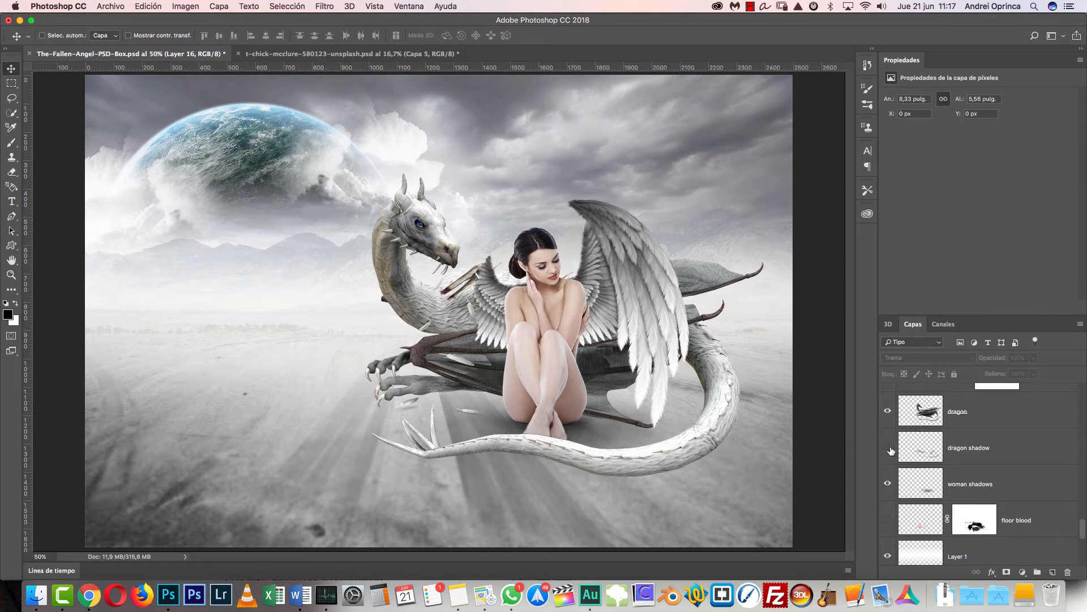
left_click(887, 484)
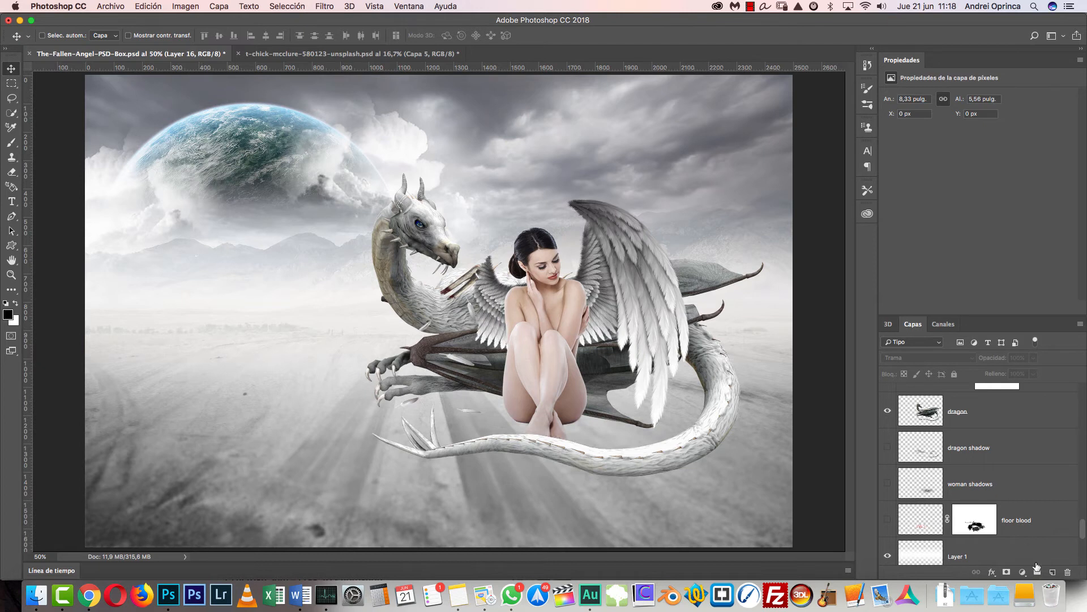
- Inspect the unshadowed figures at 100%, and compare the whole image with and without the woman and dragon shadows
key("super+1")
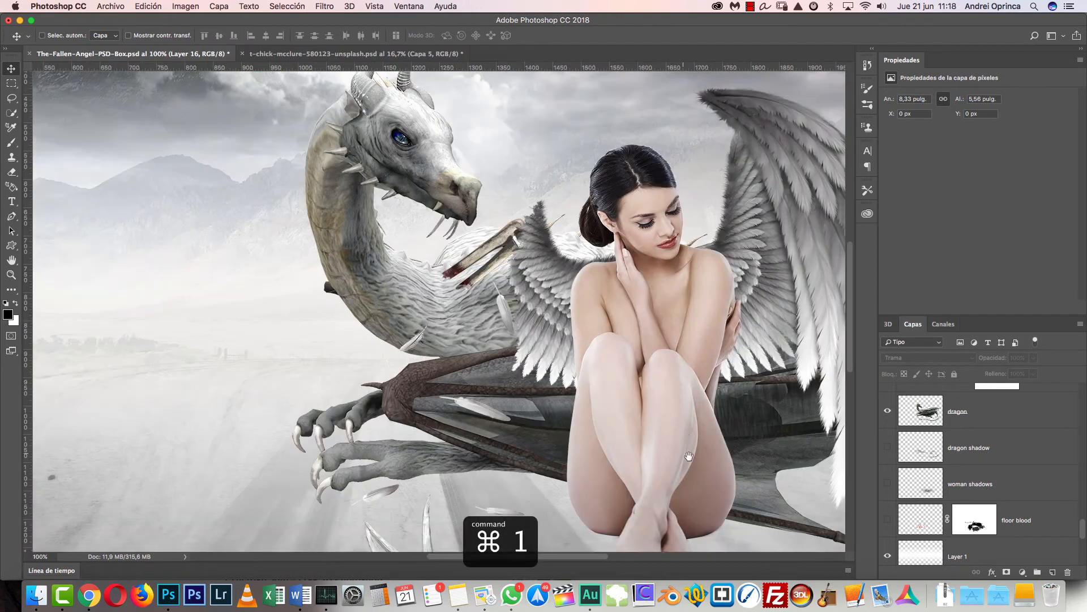
left_click_drag(596, 273, 632, 292)
key("super+0")
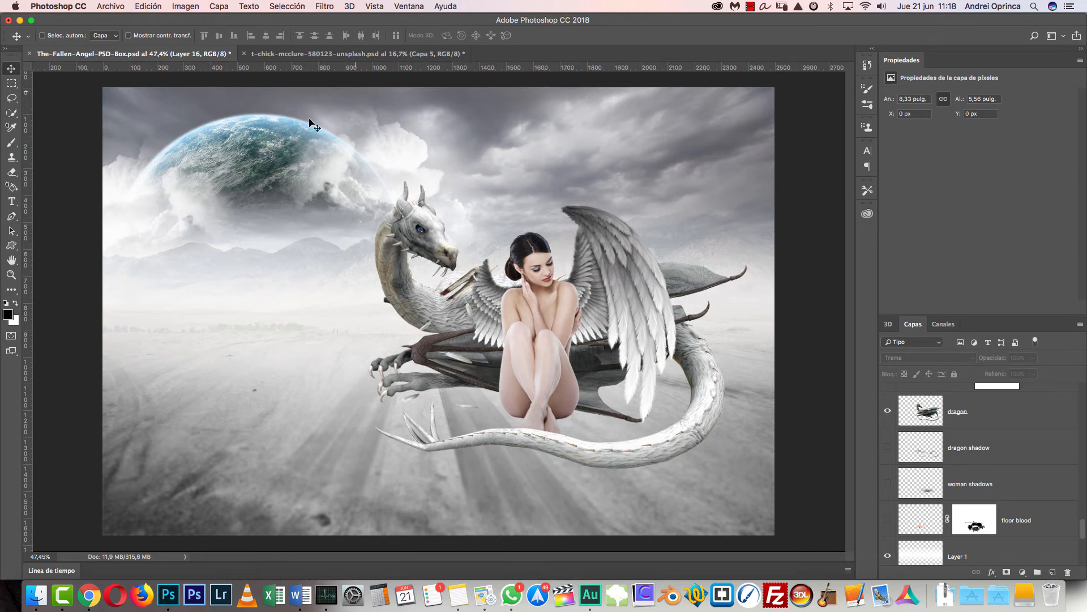
left_click(887, 484)
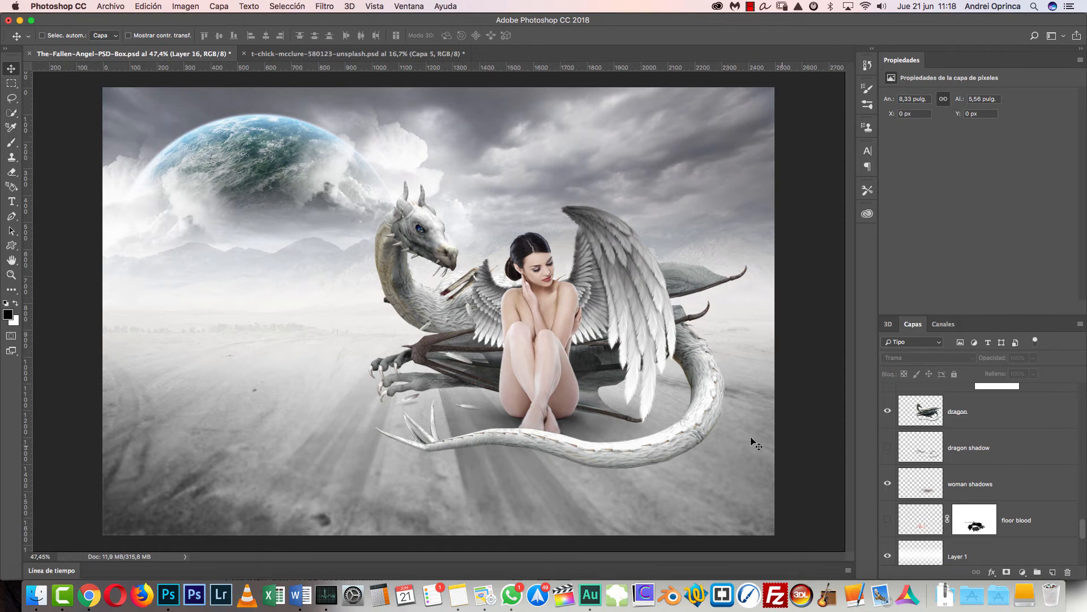
left_click(889, 448)
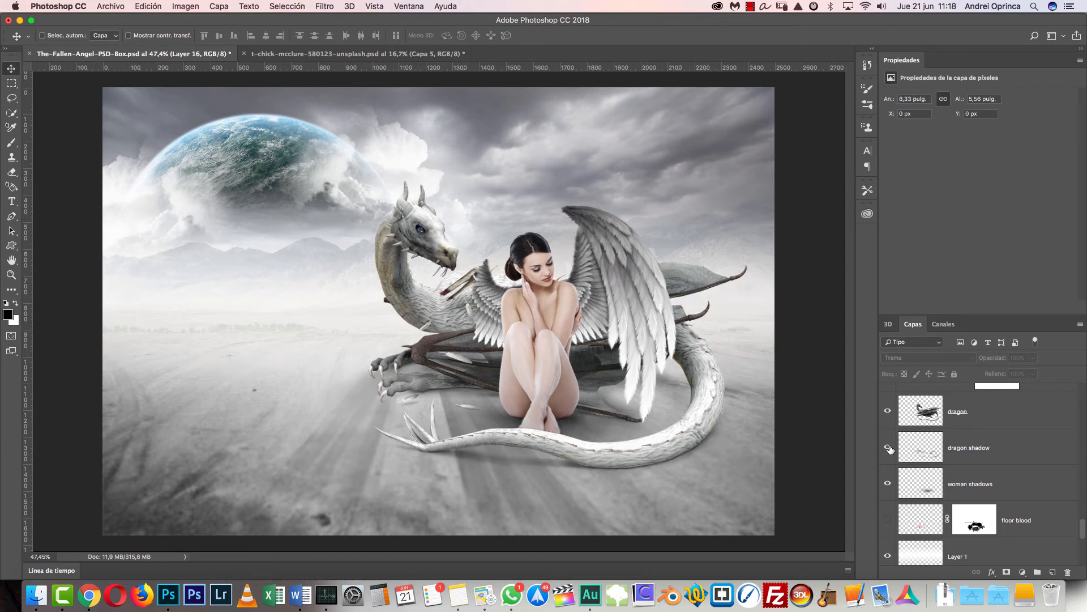
left_click(888, 448)
left_click(888, 448)
left_click_drag(889, 448, 888, 483)
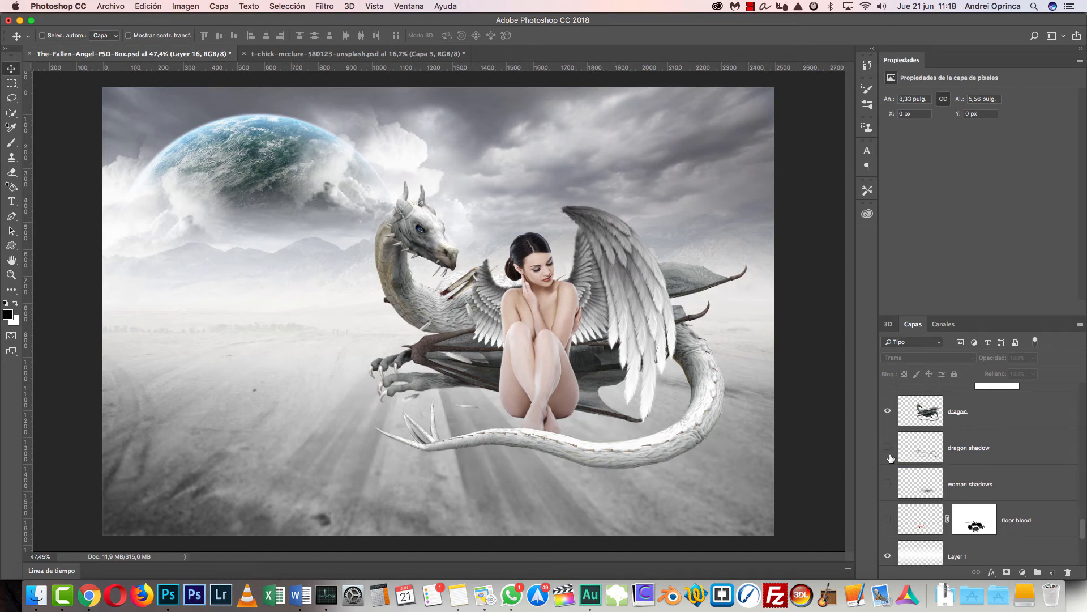
- Examine the dragon shadow up close around the tail and claws, and hide that layer again
left_click(888, 448)
scroll(671, 448, "up", 3)
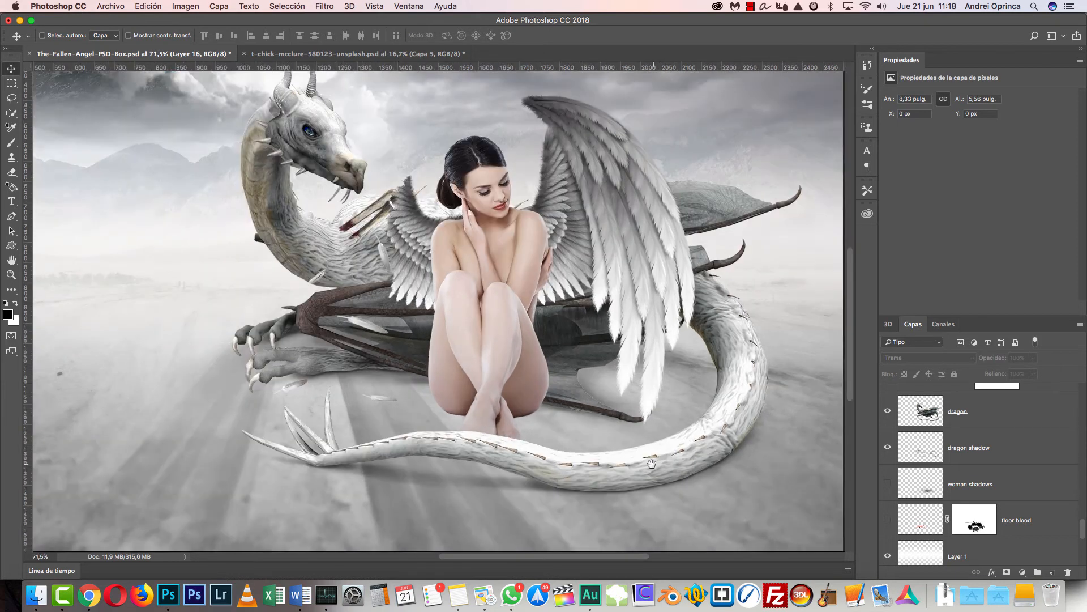
key("super+r")
left_click(887, 448)
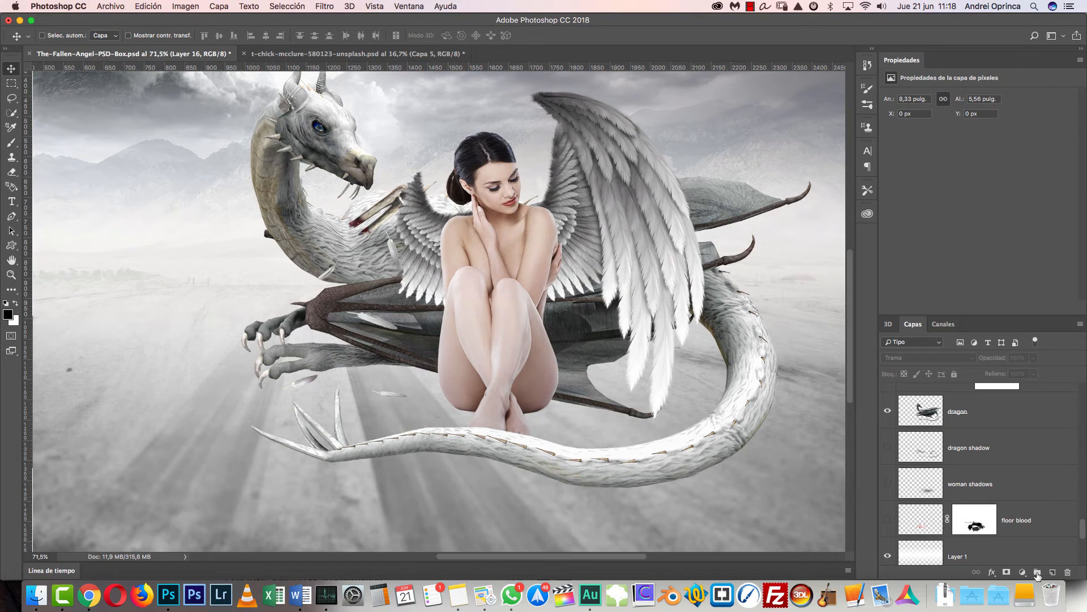
- Create a new empty layer directly above the dragon shadow layer and switch to a soft round brush
left_click(1018, 472)
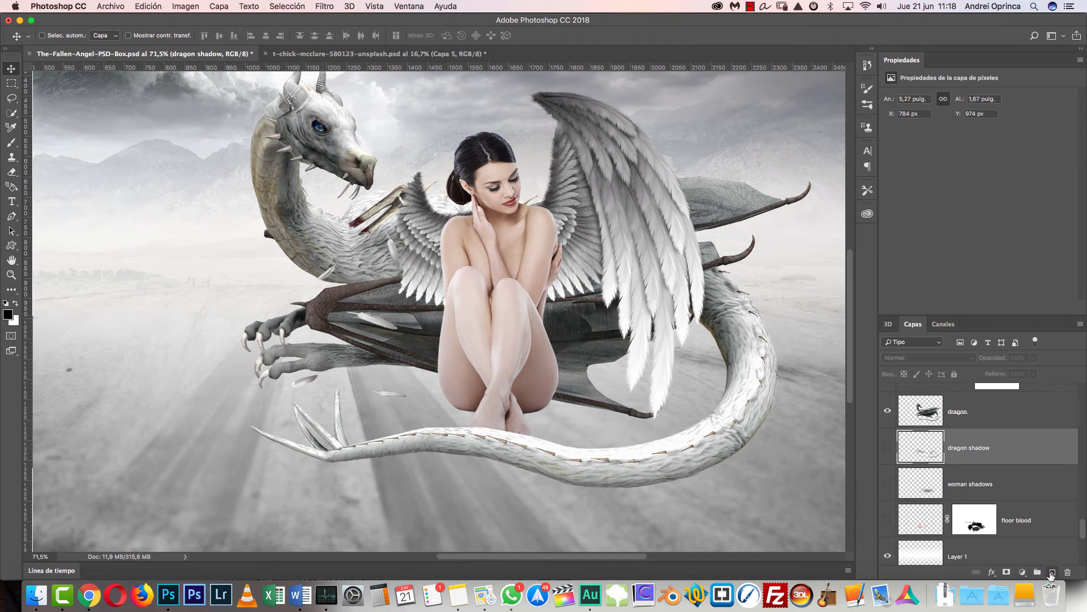
left_click(1052, 573)
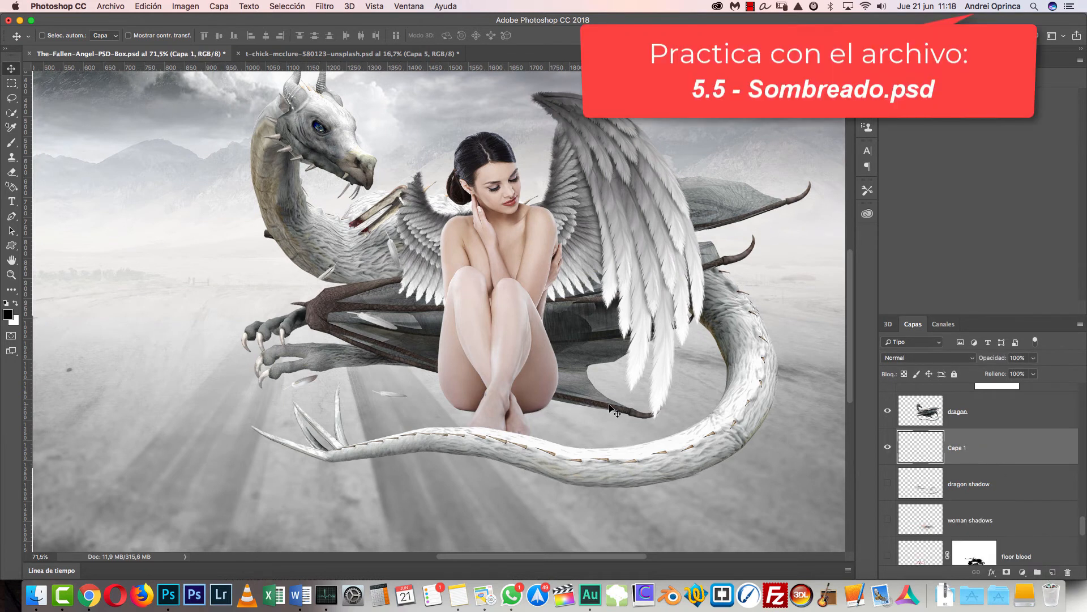
key("b")
right_click(584, 251)
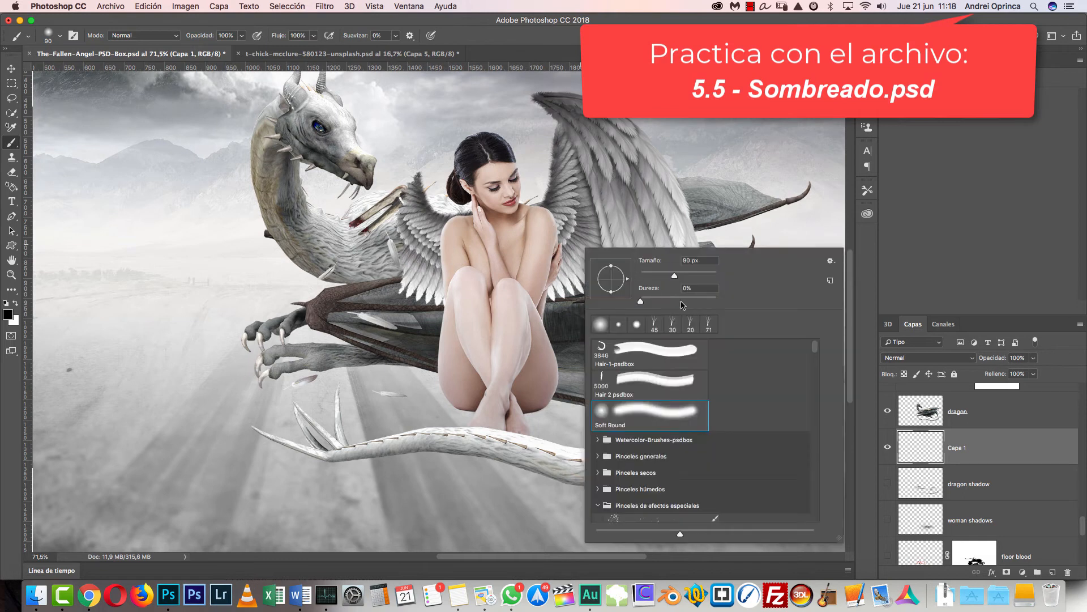
left_click(973, 441)
- Fill a circular selection about 0.76 in wide with black on the open floor beside the dragon, and deselect it
left_click_drag(438, 413, 683, 400)
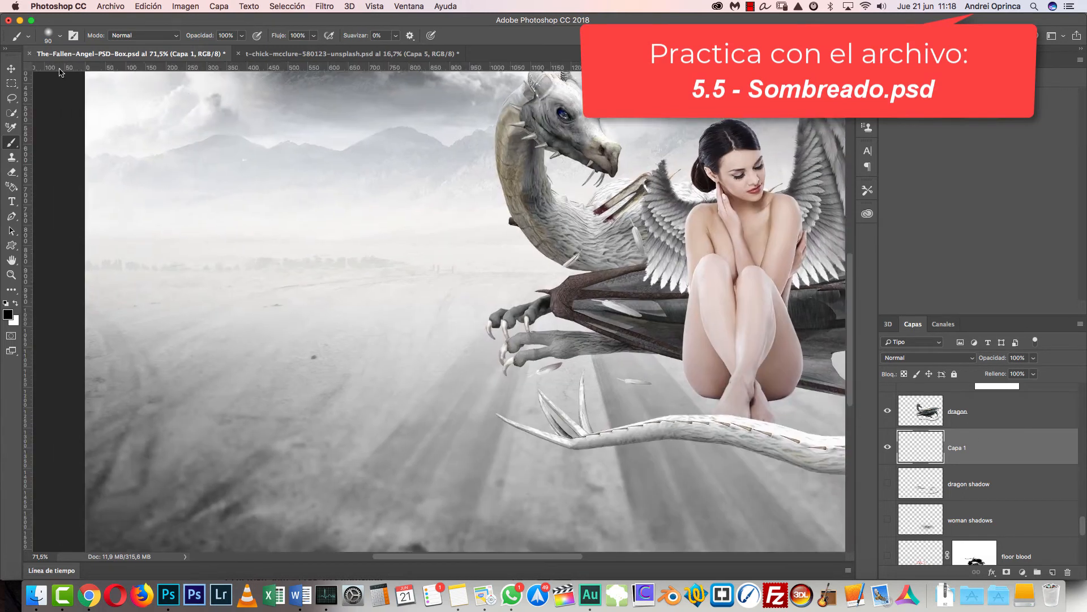
left_click(12, 83)
left_click(65, 95)
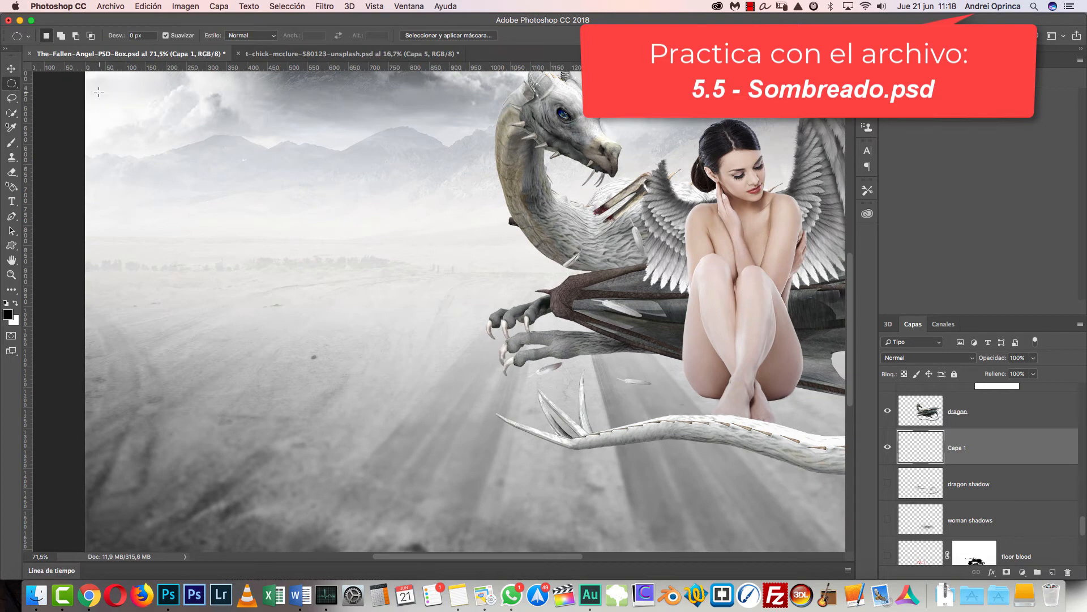
left_click_drag(284, 321, 410, 400)
key("alt+BackSpace")
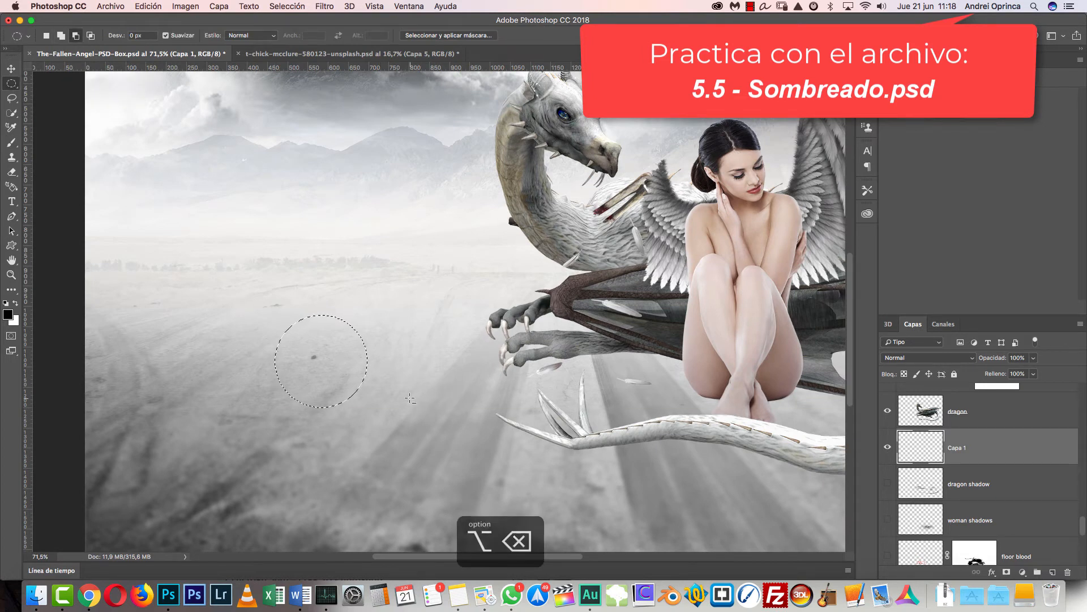
key("super+d")
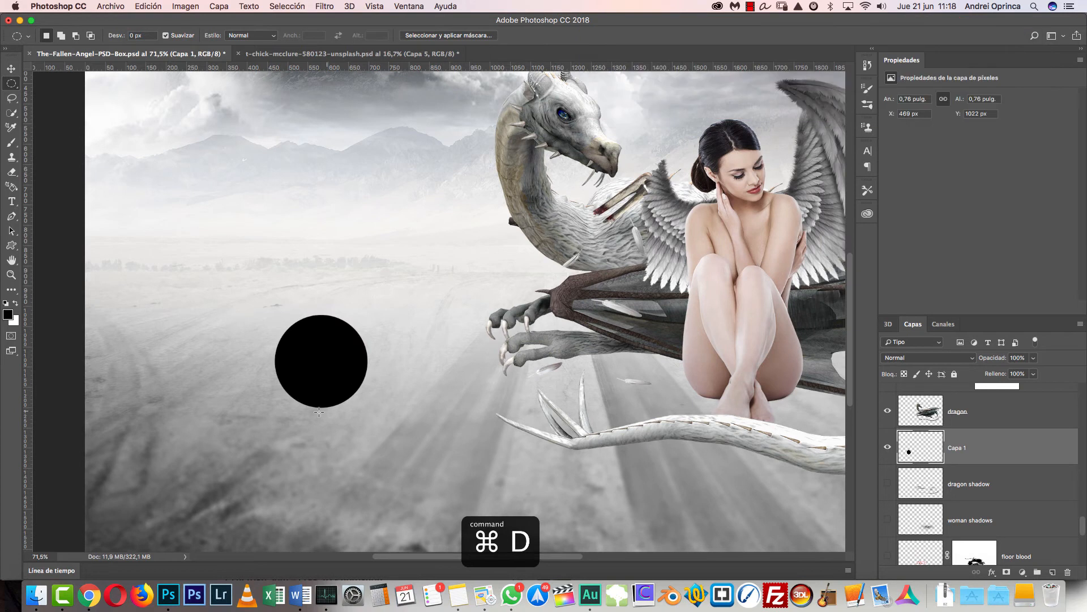
- Undo the black circle fill and clear the remaining selection
key("alt+super+z")
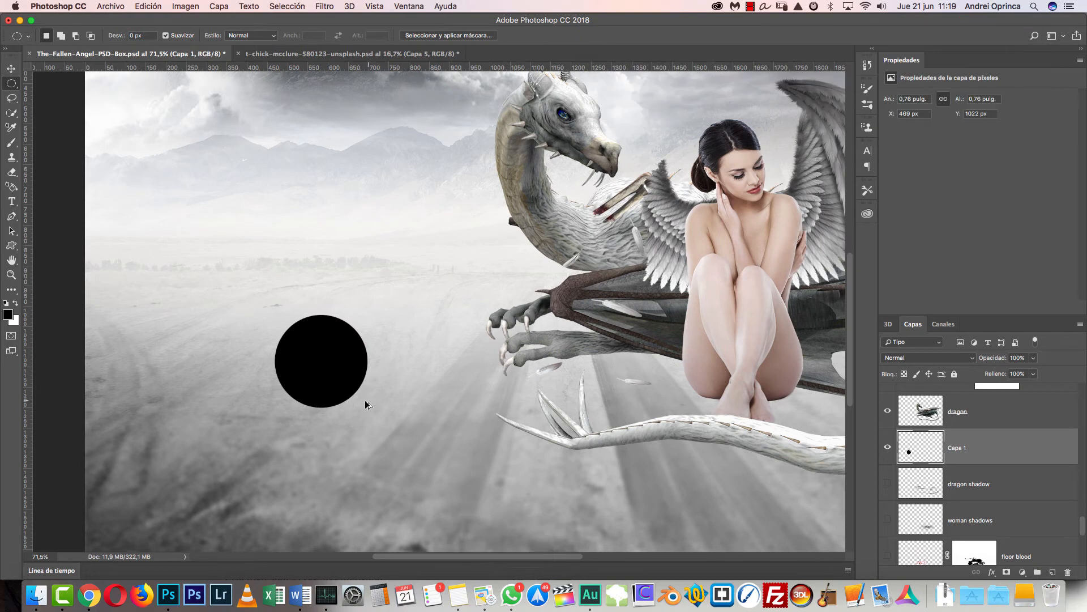
key("alt+super+z")
key("super+d")
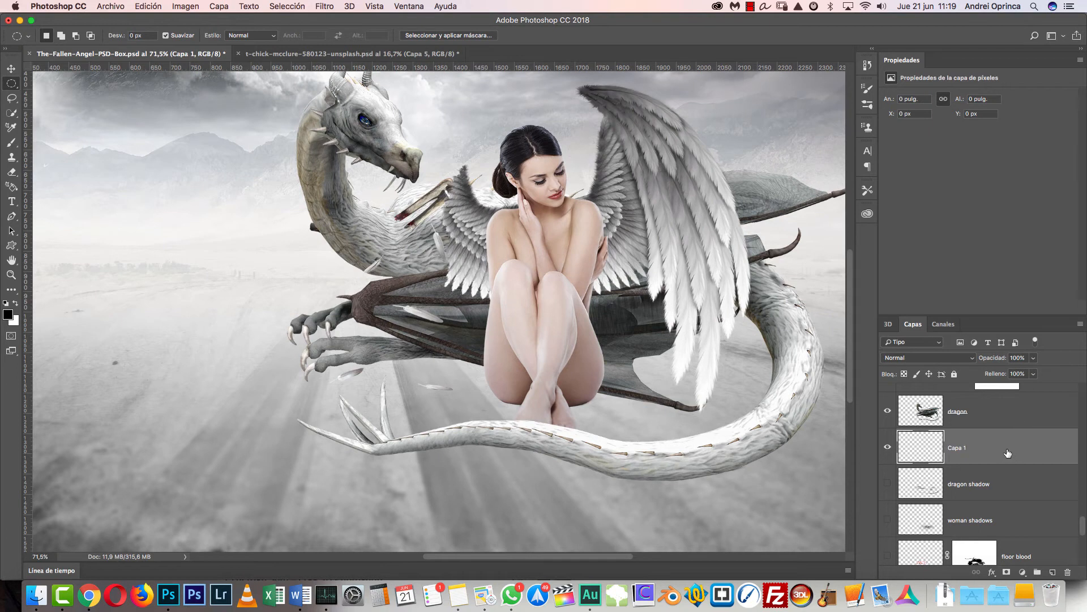
- Activate the Brush tool and switch from the 3D workspace to the personal custom workspace
key("b")
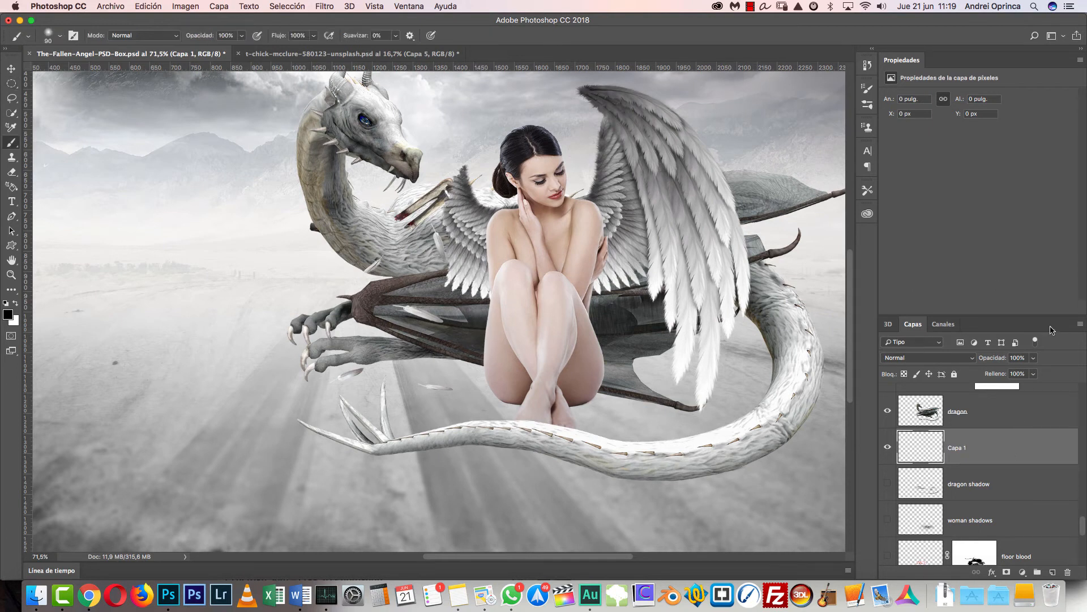
left_click(1054, 36)
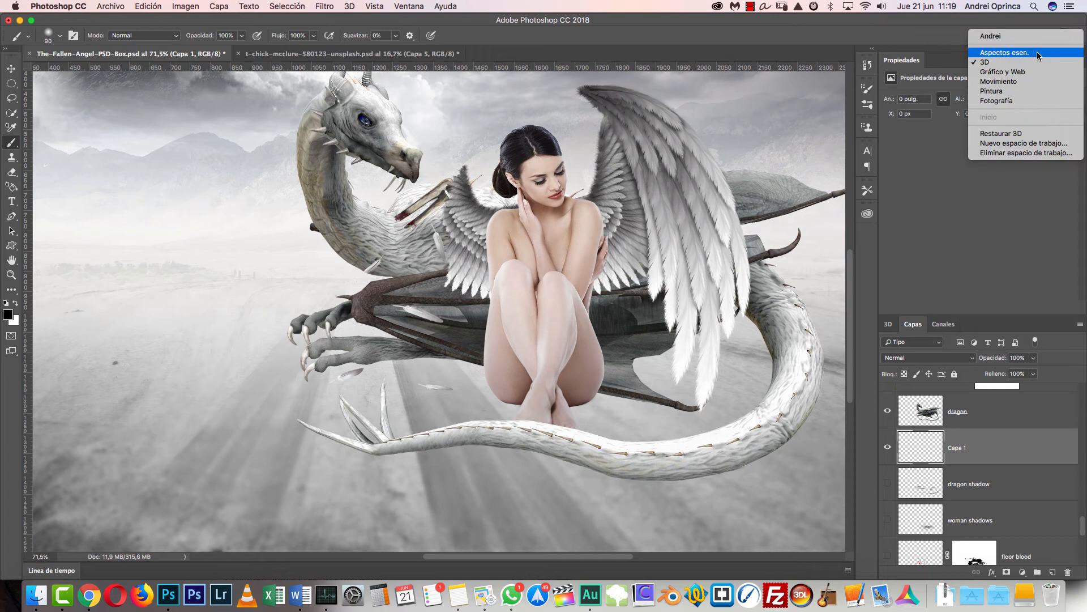
left_click(1010, 37)
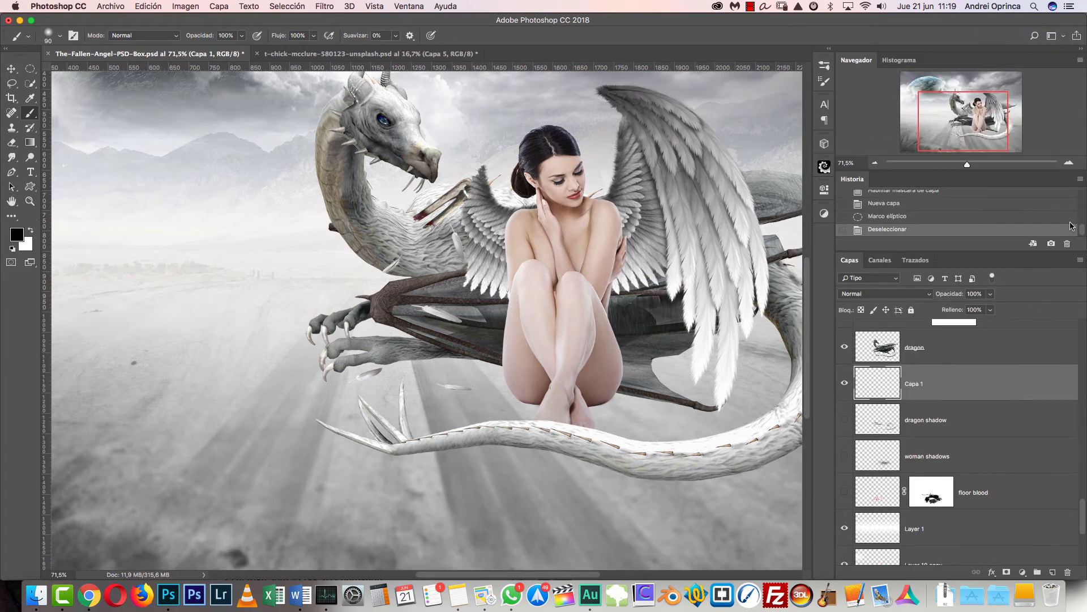
- Reduce the brush size to 40 px for close work around the dragon's front claws
key("super+plus")
key("super+plus")
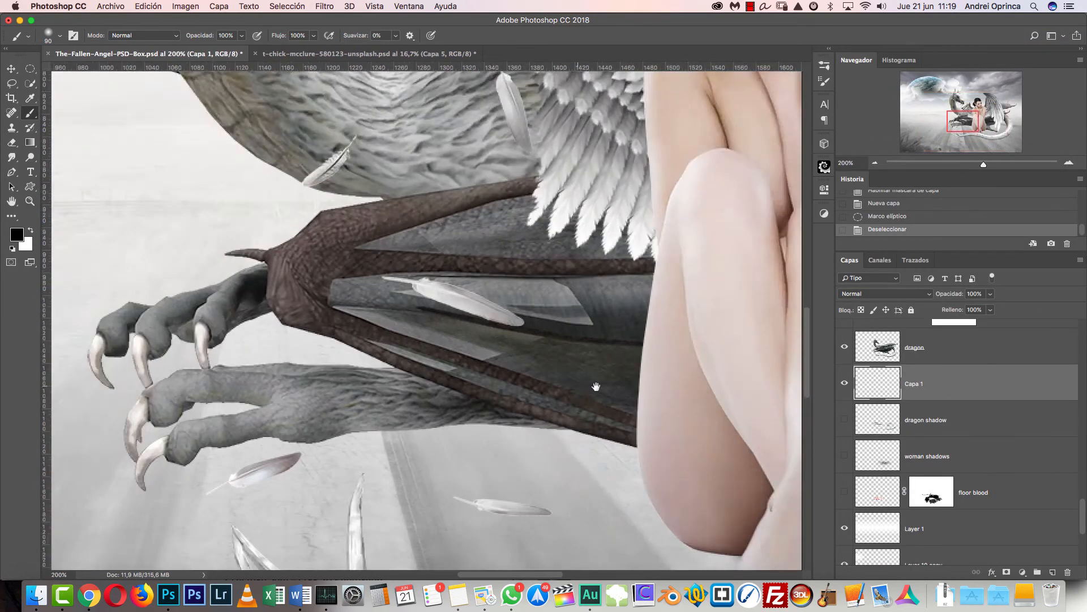
left_click_drag(573, 389, 674, 317)
key("bracketleft")
key("bracketleft")
key("bracketleft")
key("bracketleft")
key("bracketleft")
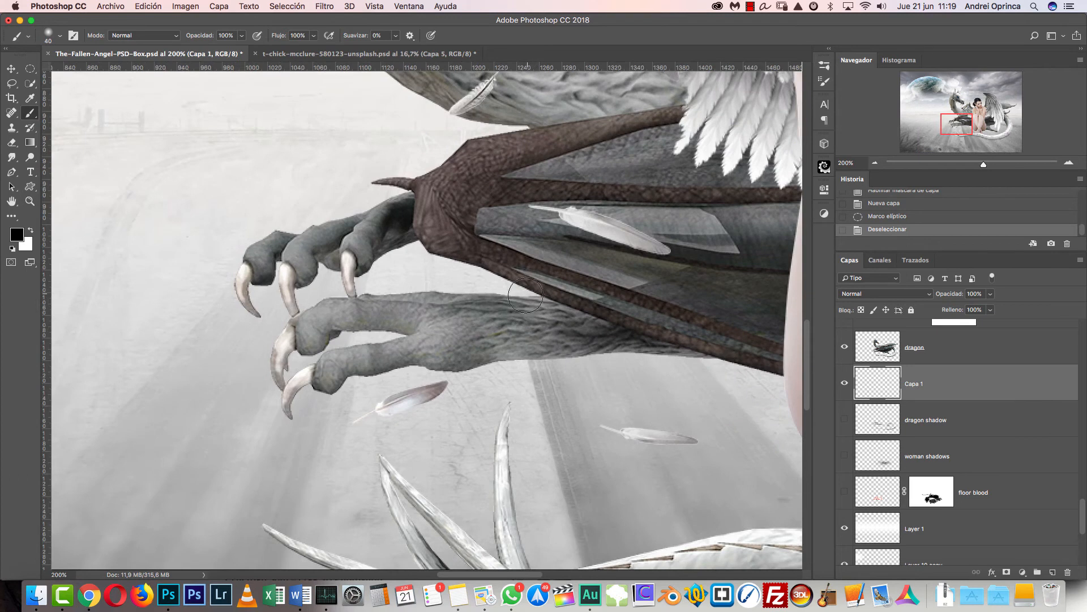
left_click_drag(548, 320, 505, 327)
- Try a soft 40 px brush dab on the new layer behind the dragon's lower foreleg, and undo it
right_click(562, 239)
left_click(483, 347)
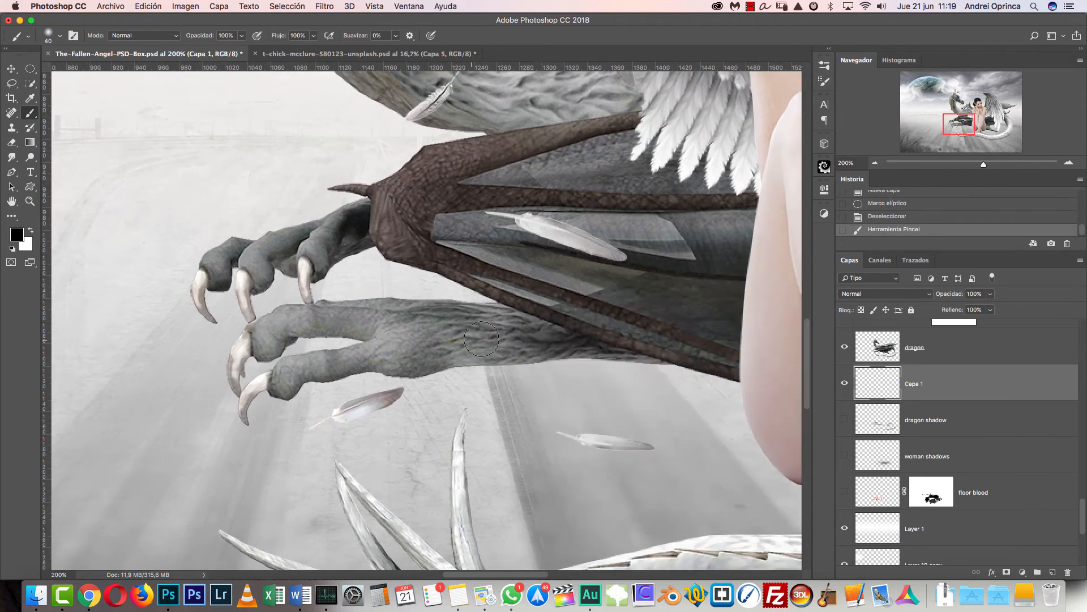
key("super+z")
key("super+z")
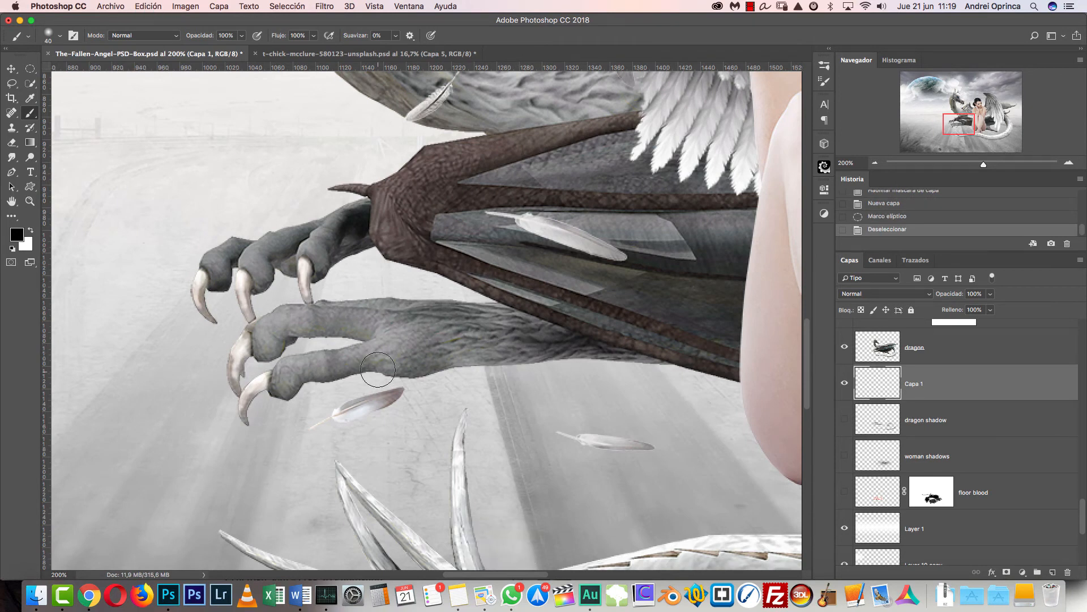
- Set the brush hardness to 45% and its opacity to 40%
right_click(537, 219)
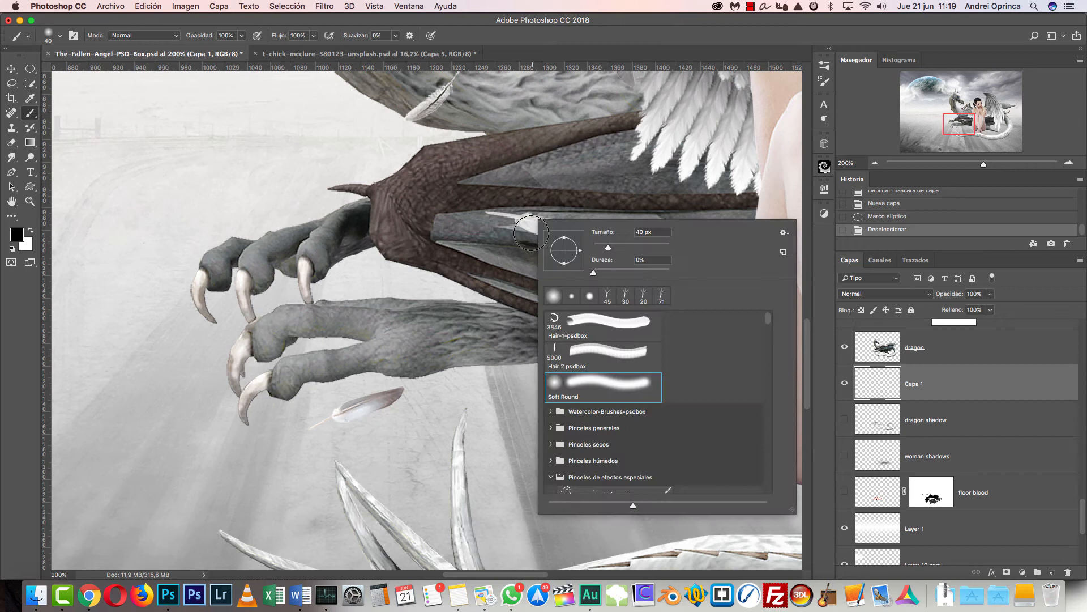
left_click(643, 262)
type("45")
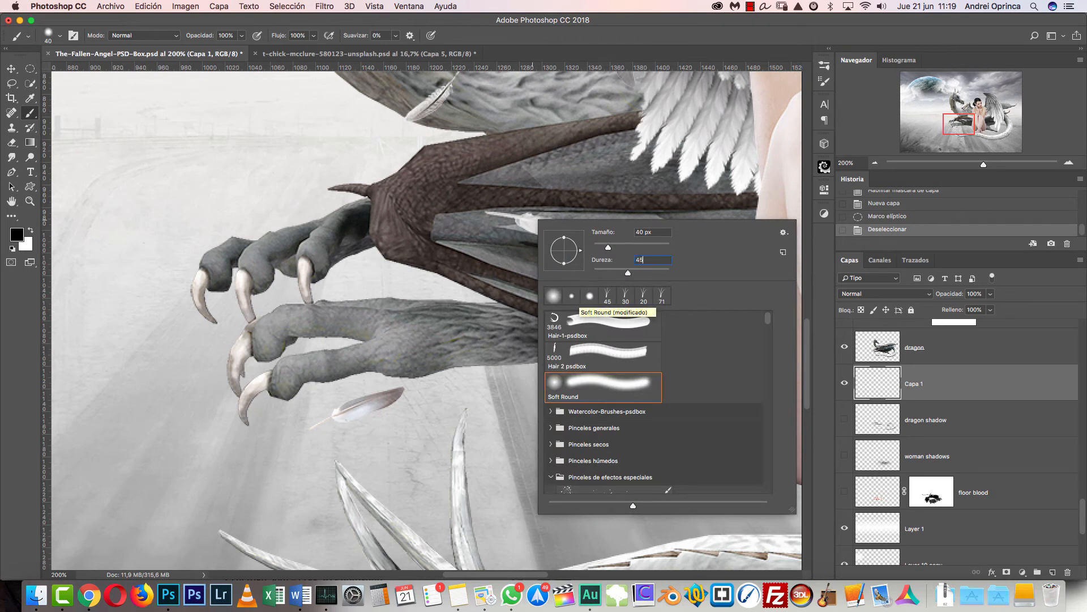
key("Return")
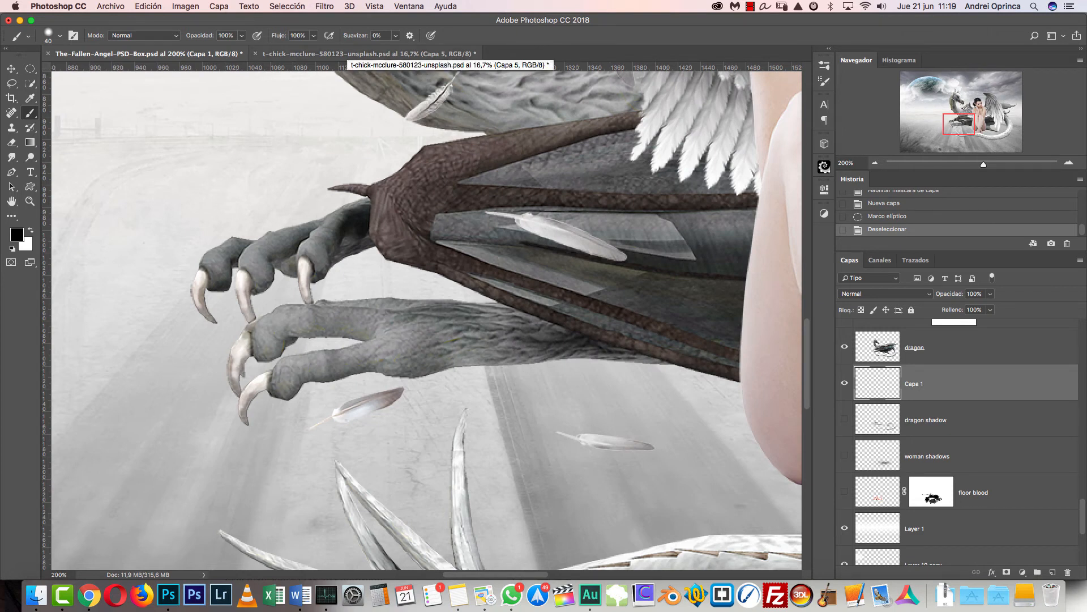
key("4")
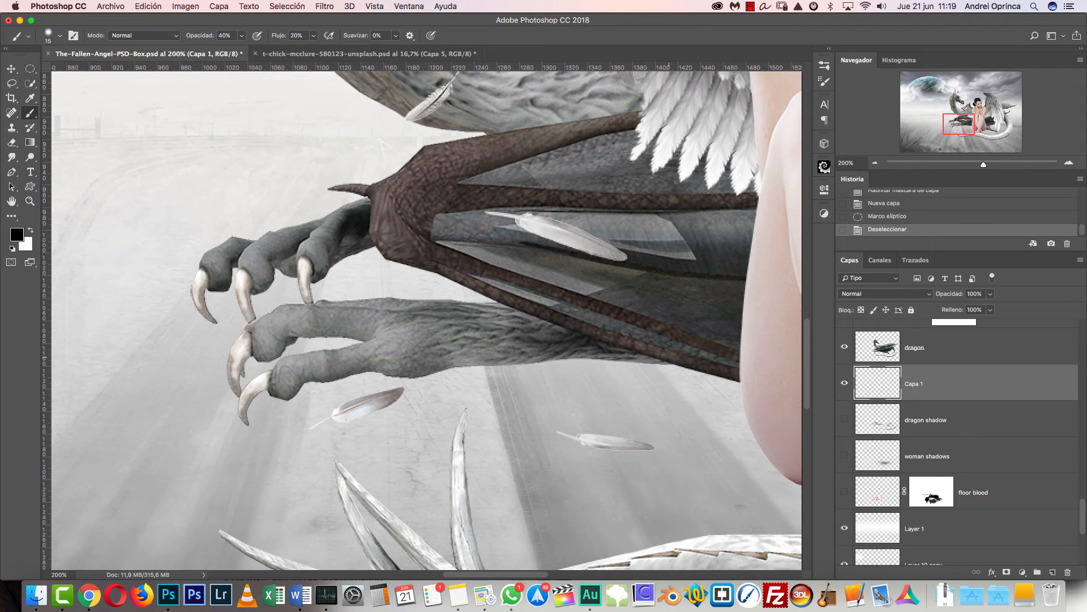
- Paint light black shadow strokes under the dragon's lower foreleg near the wing with a 15 px brush at 20% flow
left_click_drag(662, 357, 629, 358)
left_click_drag(652, 359, 589, 356)
left_click_drag(618, 360, 569, 355)
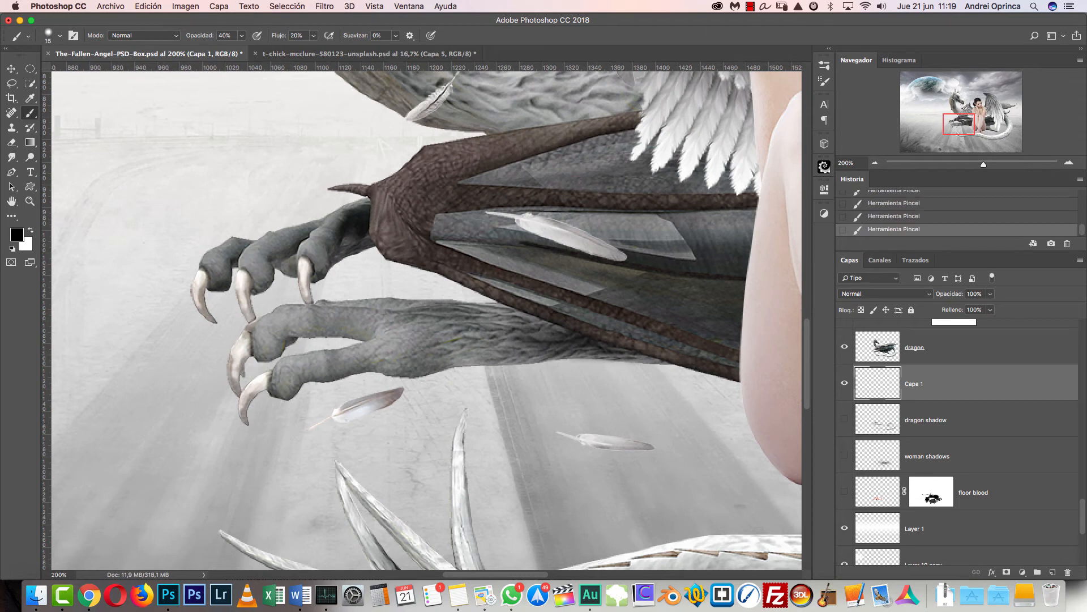
- Enable Transfer in the brush settings with the opacity variation controlled by pen pressure
left_click(825, 81)
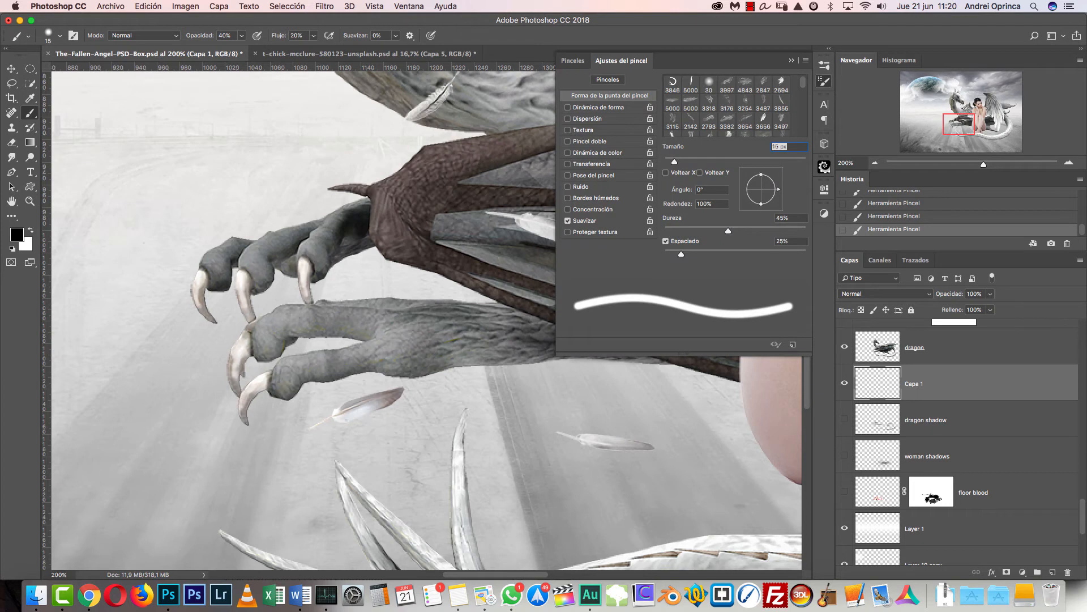
left_click(824, 81)
left_click(824, 81)
left_click(406, 7)
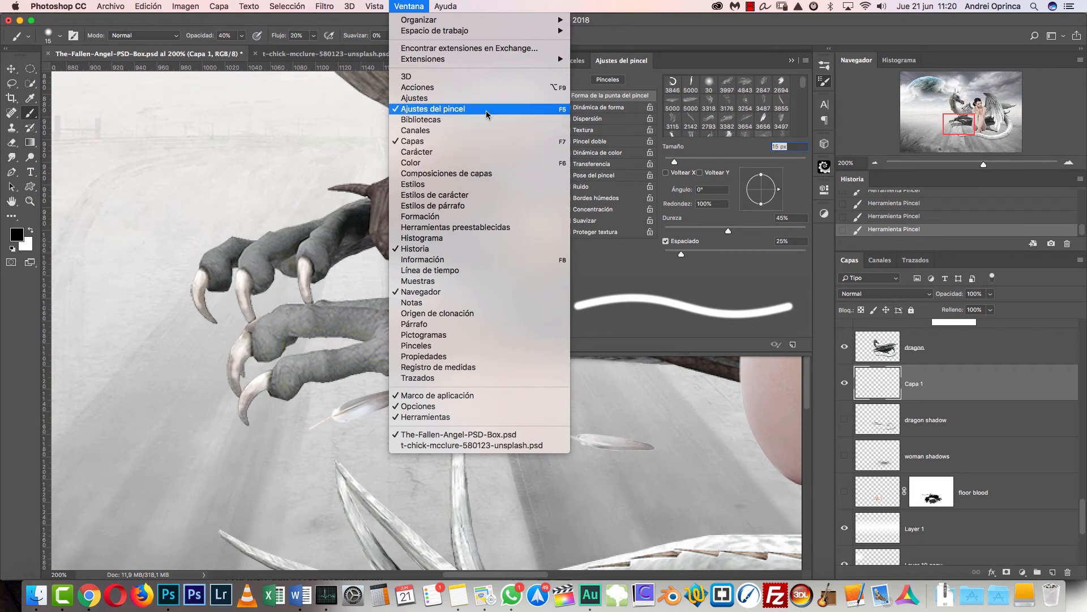
left_click(729, 283)
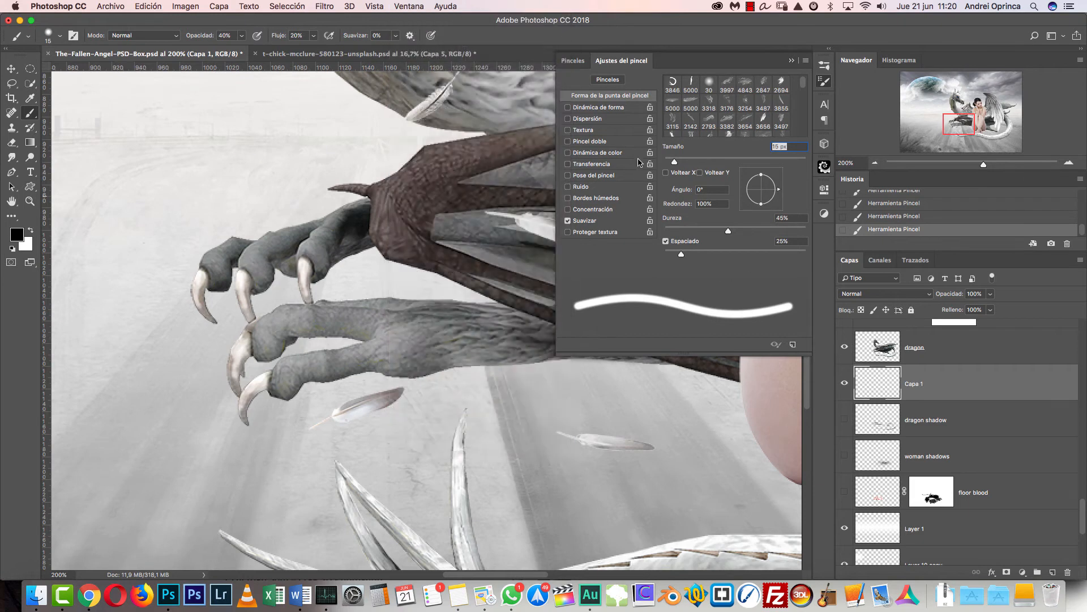
left_click(593, 165)
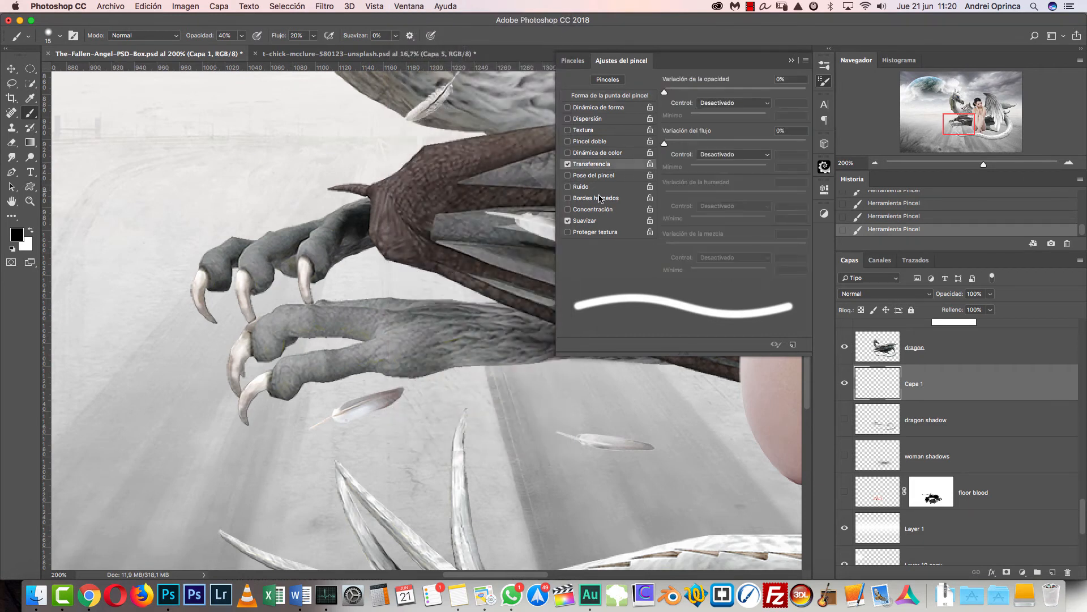
left_click(731, 103)
left_click(742, 119)
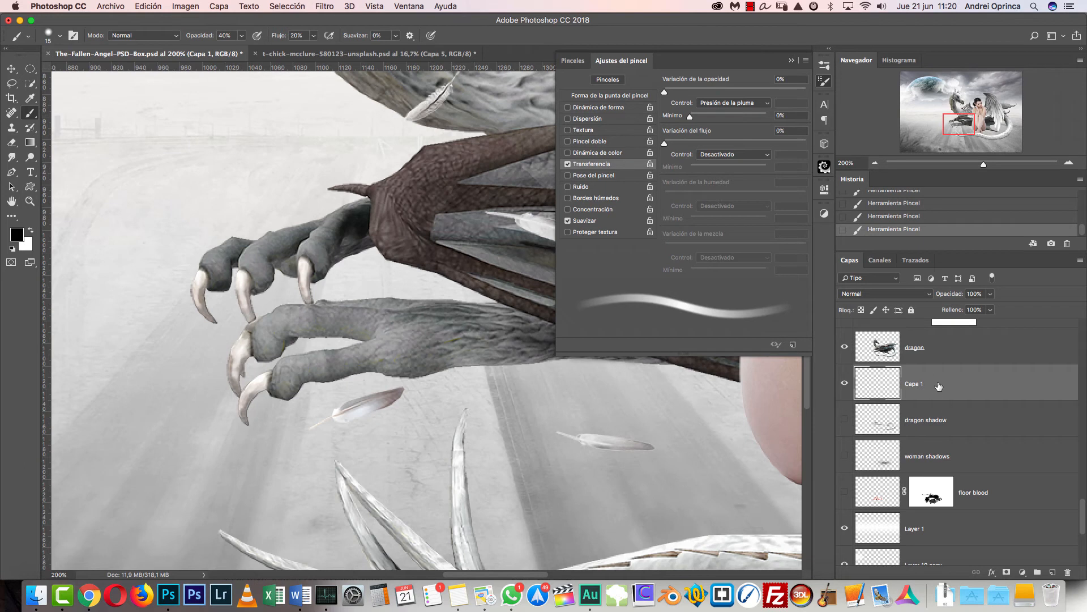
left_click(824, 81)
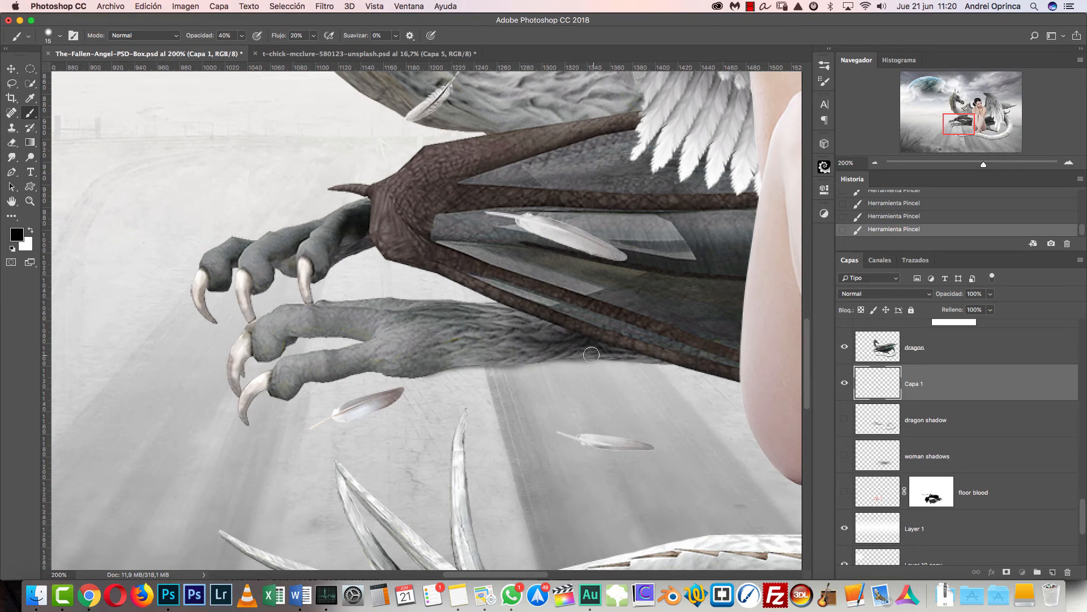
- Paint the contact shadow along the underside of the dragon's lower foreleg to the claw, varying the brush size down to 10 px
key("bracketleft")
key("bracketleft")
key("bracketright")
key("bracketright")
key("bracketright")
key("bracketright")
key("bracketleft")
key("bracketleft")
key("bracketleft")
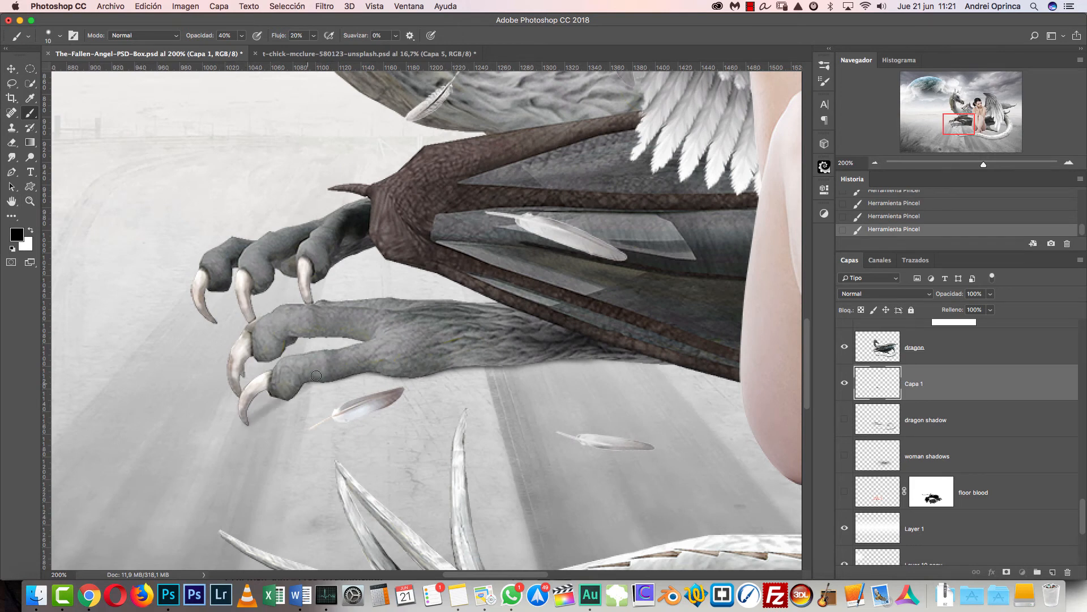
- Undo the last shadow stroke by the lower claw and repaint a finer shadow under that toe
key("super+z")
key("bracketright")
key("bracketright")
key("alt+super+z")
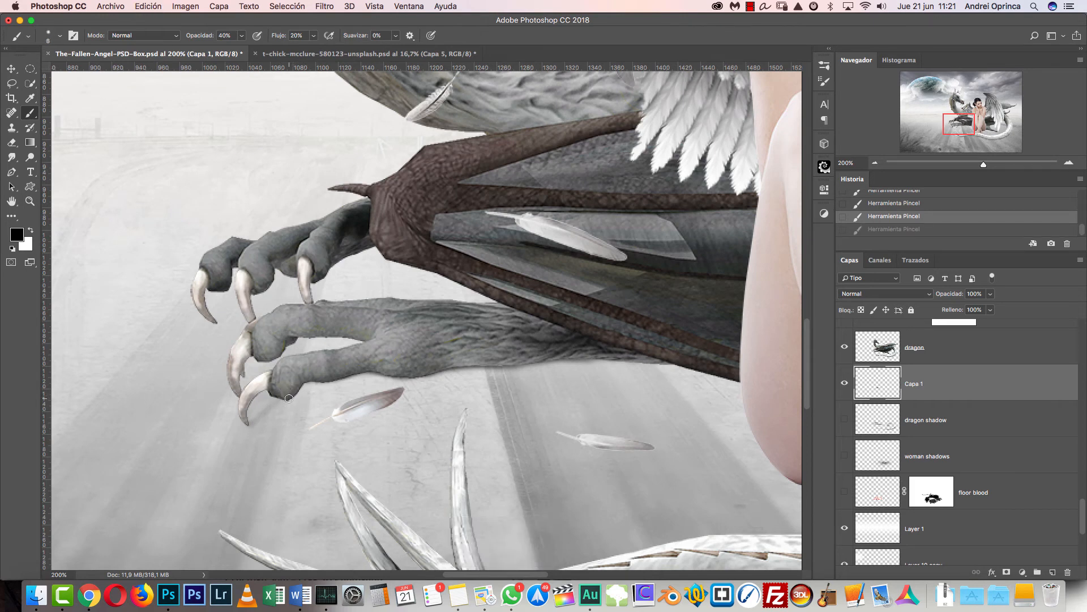
left_click_drag(285, 399, 282, 397)
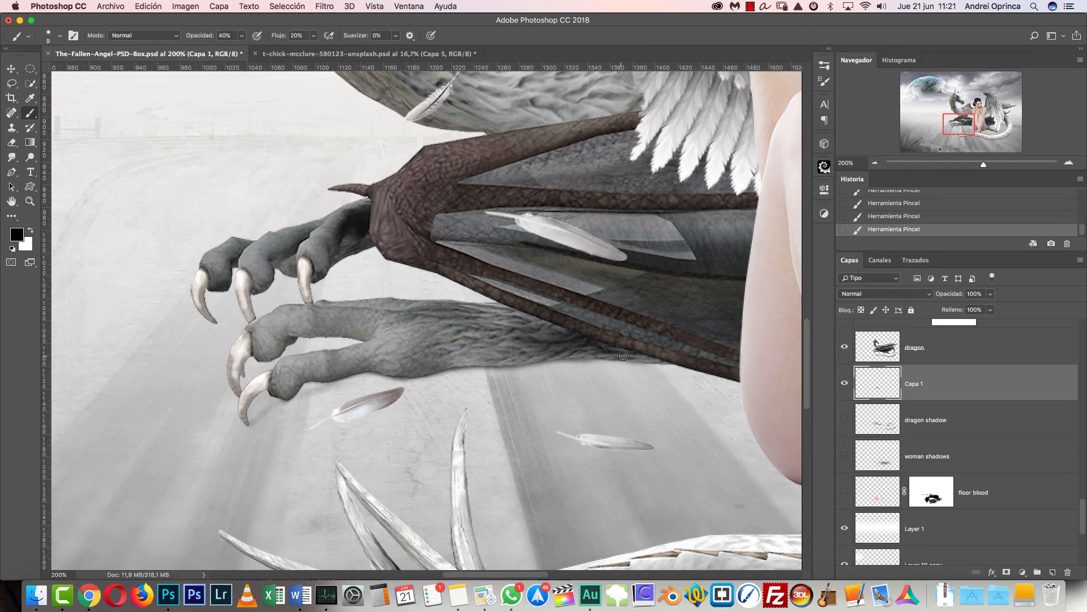
- Try shading beneath the dragon's wing tip behind the woman with a 30 px brush, and undo the stroke
left_click_drag(634, 405, 250, 383)
left_click_drag(525, 387, 380, 353)
key("super+r")
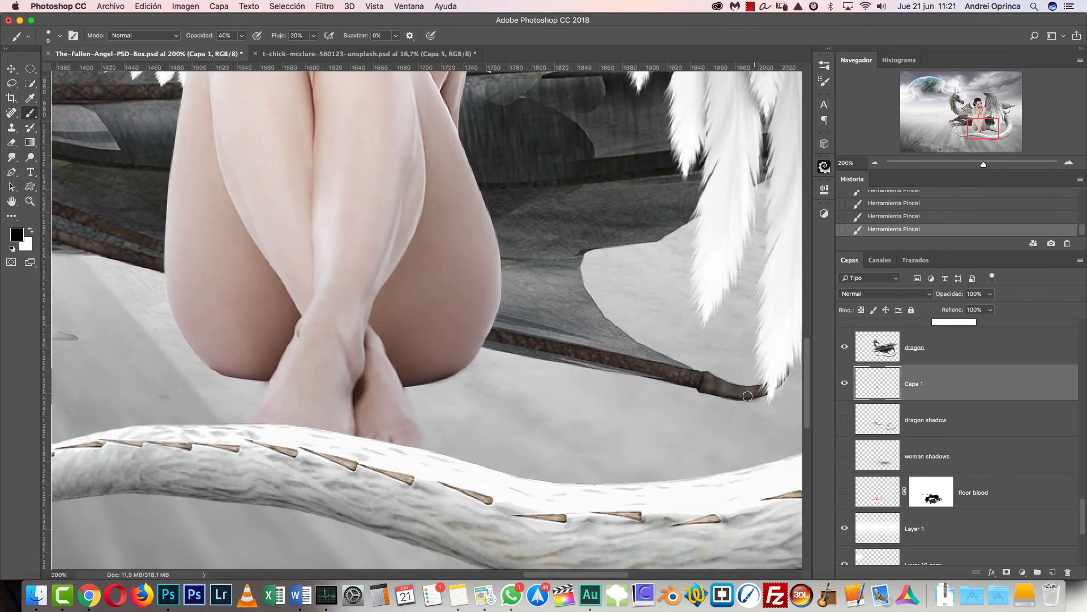
key("bracketright")
key("bracketright")
key("bracketright")
key("bracketright")
key("bracketright")
key("super+z")
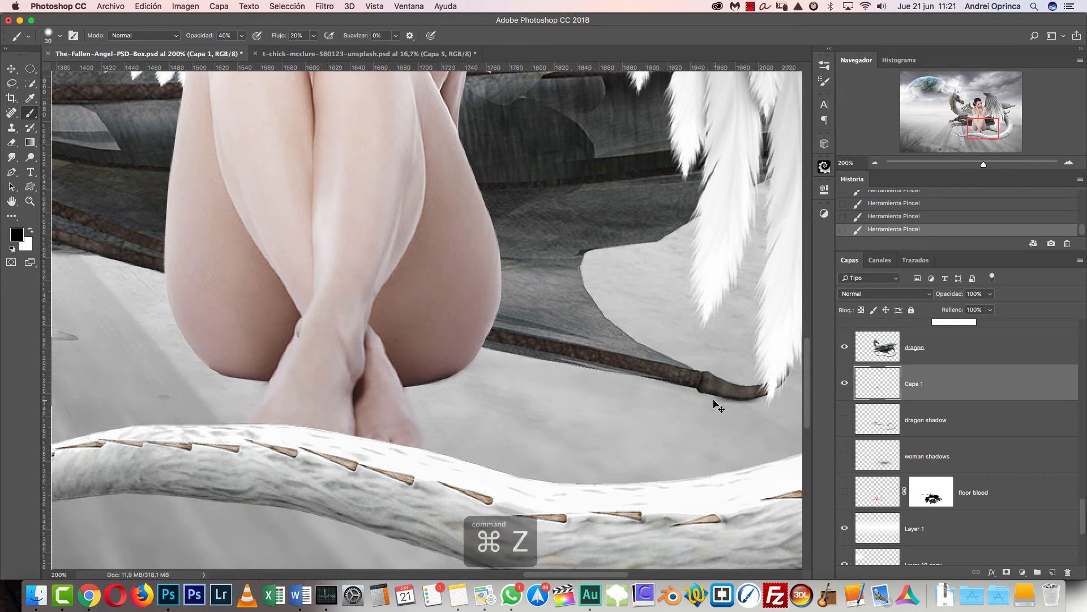
- Reduce the brush to 15 px and try several shadow strokes along the lower edge of the dragon's wing tip
key("bracketleft")
key("bracketleft")
key("bracketleft")
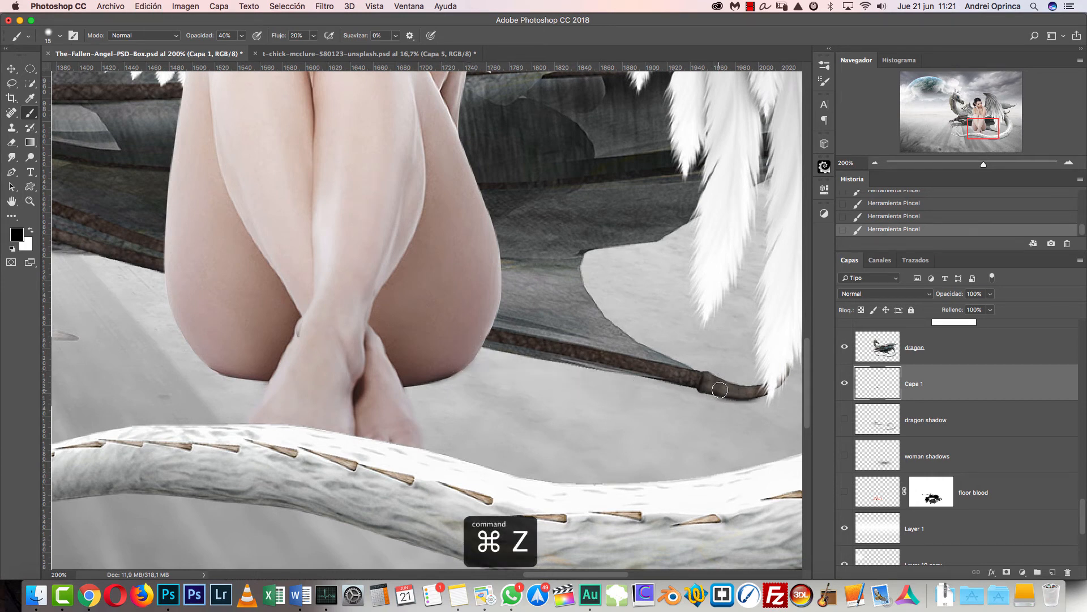
left_click_drag(726, 395, 540, 365)
key("super+z")
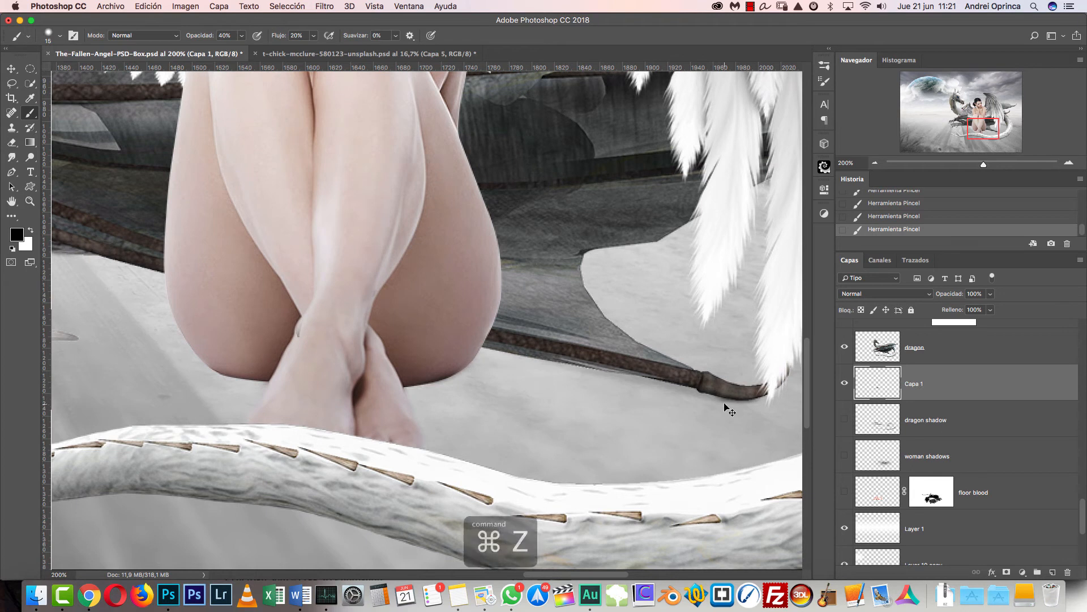
left_click_drag(727, 399, 628, 380)
key("super+z")
left_click_drag(712, 399, 592, 395)
- Step back through the history to remove the latest shadow strokes beneath the wing tip
key("alt+super+z")
key("alt+super+z")
key("alt+super+z")
key("alt+super+z")
key("alt+super+z")
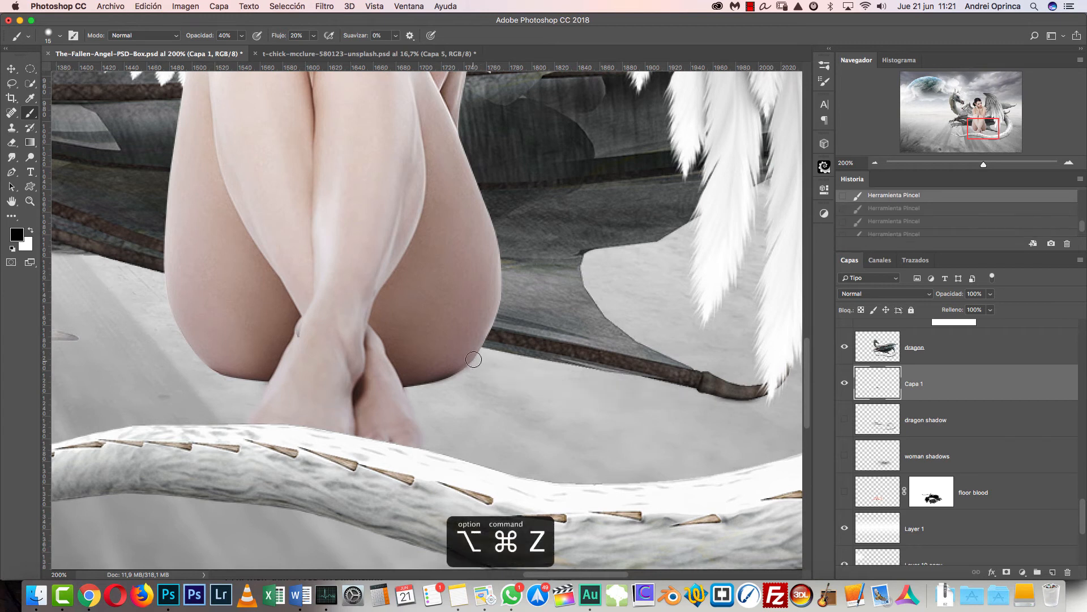
- Paint soft contact shadows on the ground beneath both of the woman's hips with the 15 px brush
mouse_move(456, 385)
left_mouse_down()
mouse_move(407, 380)
mouse_move(455, 373)
left_mouse_up()
mouse_move(229, 350)
left_mouse_down()
mouse_move(258, 375)
mouse_move(238, 366)
left_mouse_up()
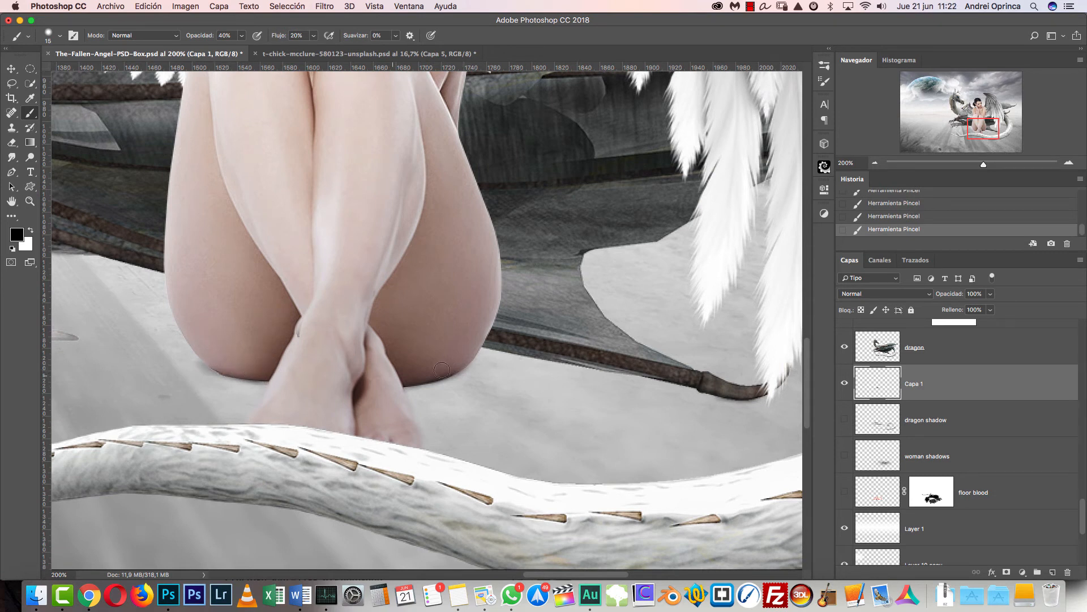
- Paint a contact shadow under the bend near the tail's tip with a 6 px brush, and extend it outward at 15 px
left_click_drag(670, 532, 538, 260)
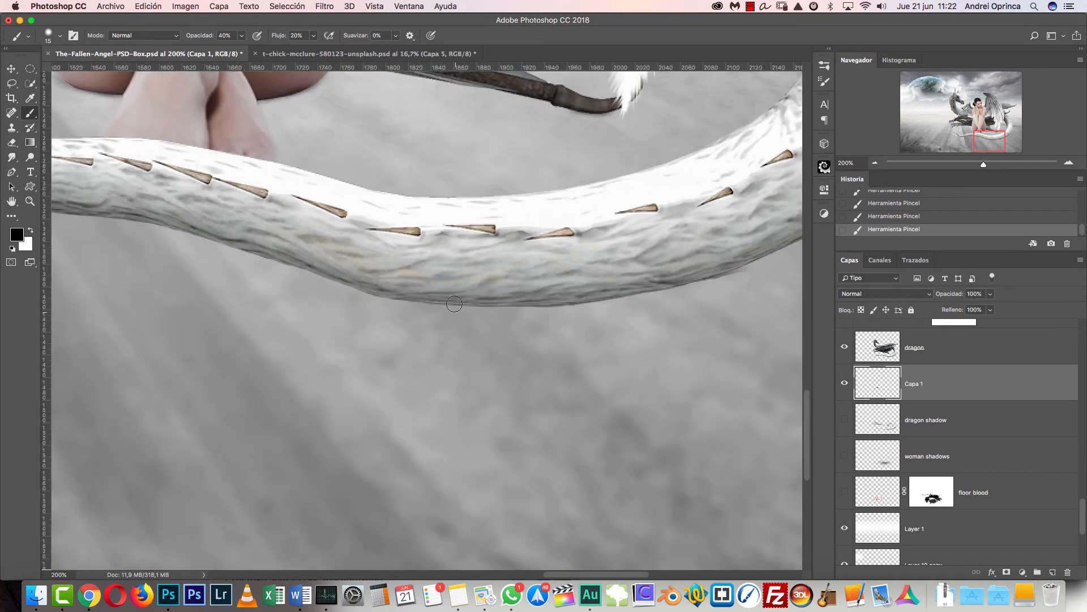
left_click(876, 163)
left_click(875, 163)
left_click_drag(396, 303, 531, 340)
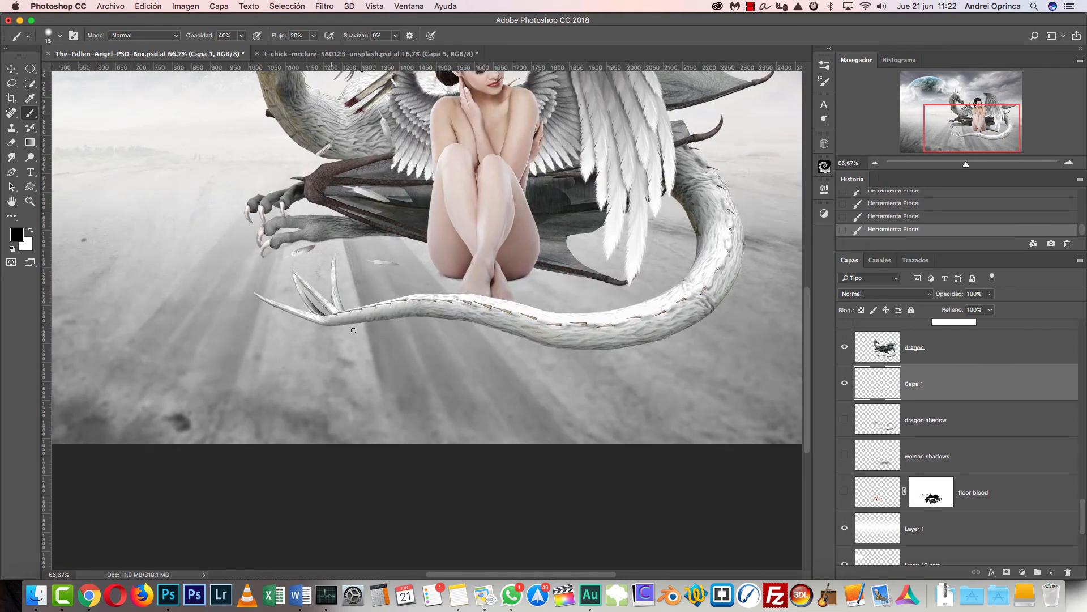
scroll(328, 323, "up", 3)
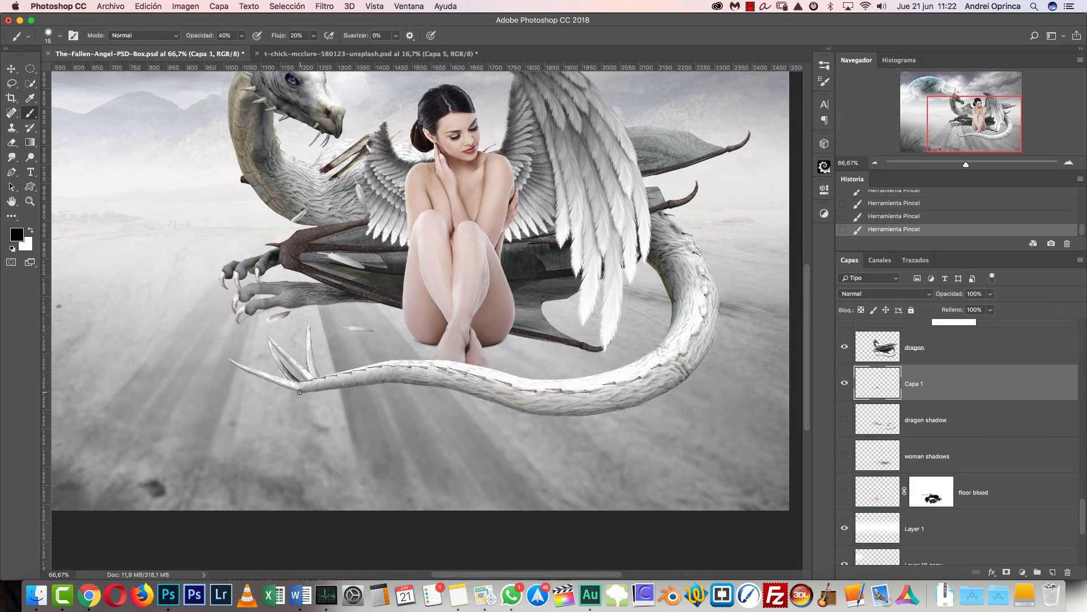
key("bracketright")
key("super+1")
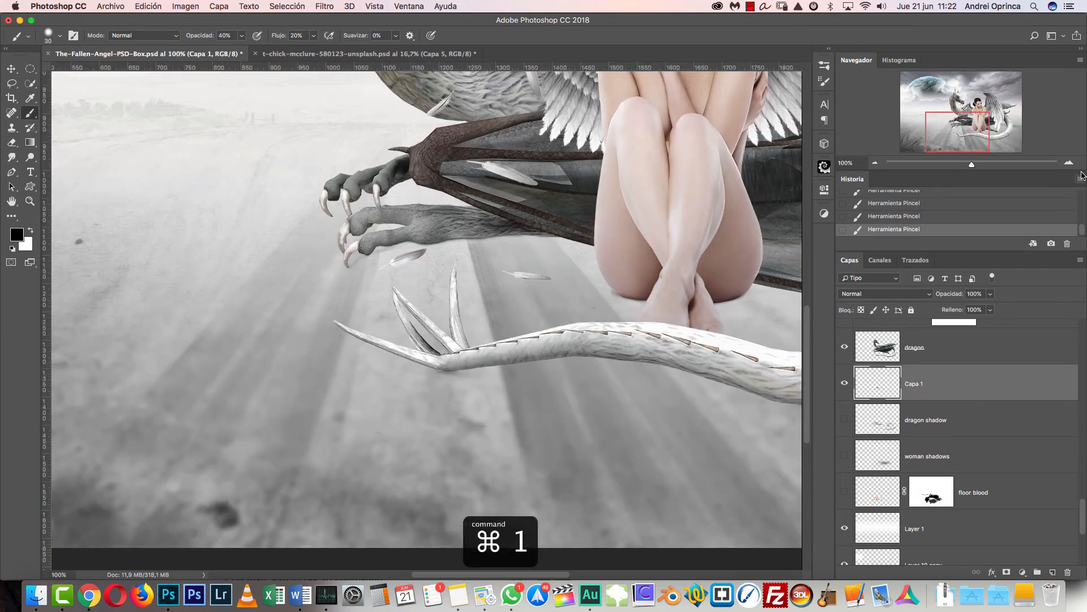
left_click(1068, 164)
key("super+1")
left_click(1069, 165)
left_click(1069, 165)
left_click(1069, 164)
left_click_drag(548, 454, 444, 232)
key("bracketleft")
key("bracketleft")
key("bracketleft")
key("bracketleft")
key("bracketleft")
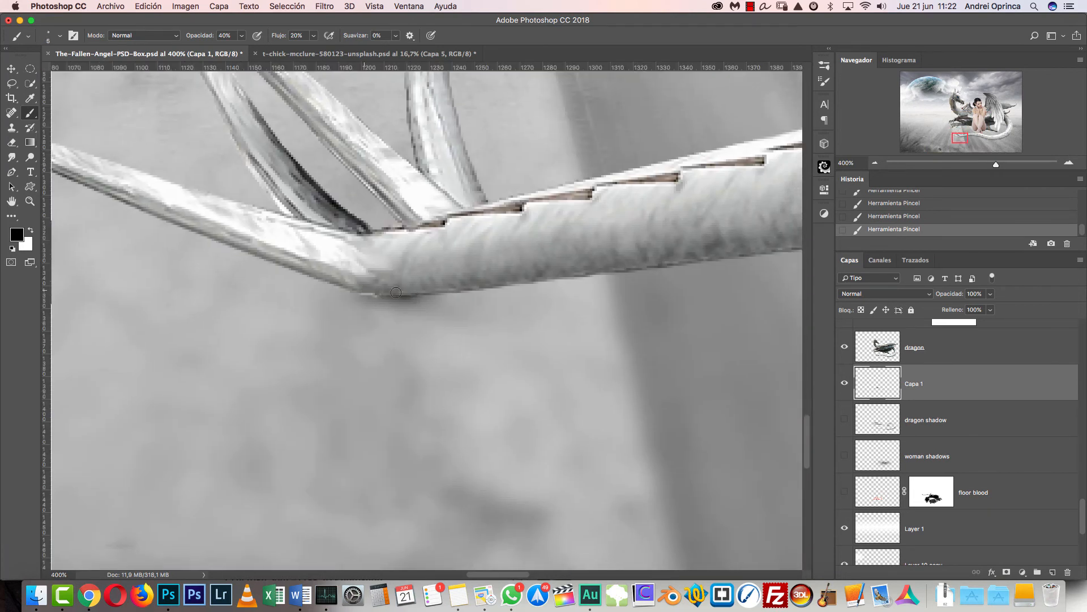
key("bracketright")
key("bracketright")
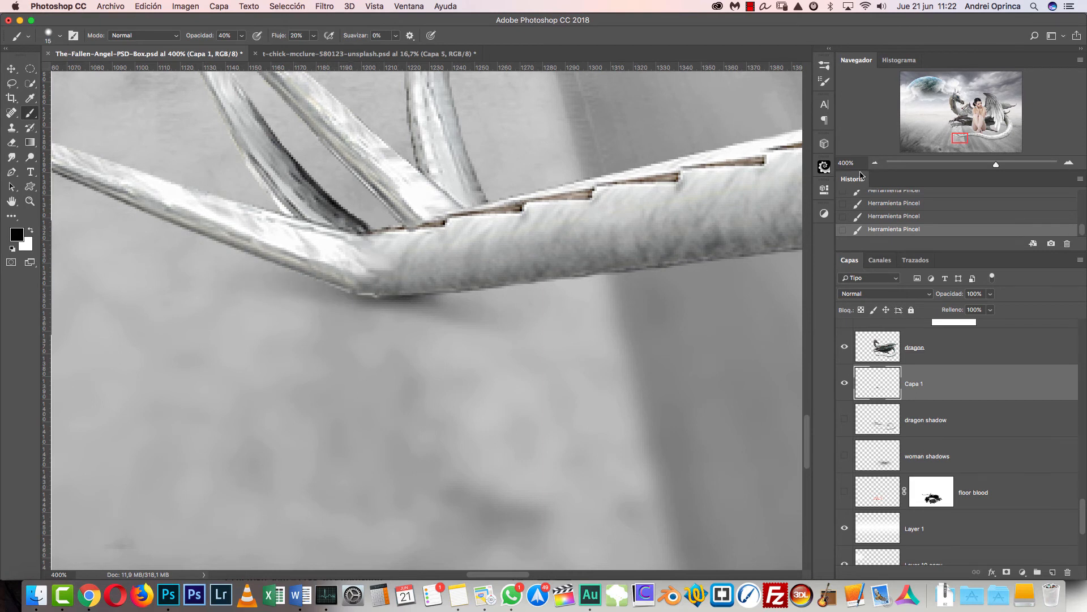
- Shade the ground along the lower edge of the tail's curve with the brush at 25 px, and broaden it at 40 px
left_click(875, 163)
left_click(875, 163)
left_click(875, 163)
left_click_drag(632, 377, 418, 372)
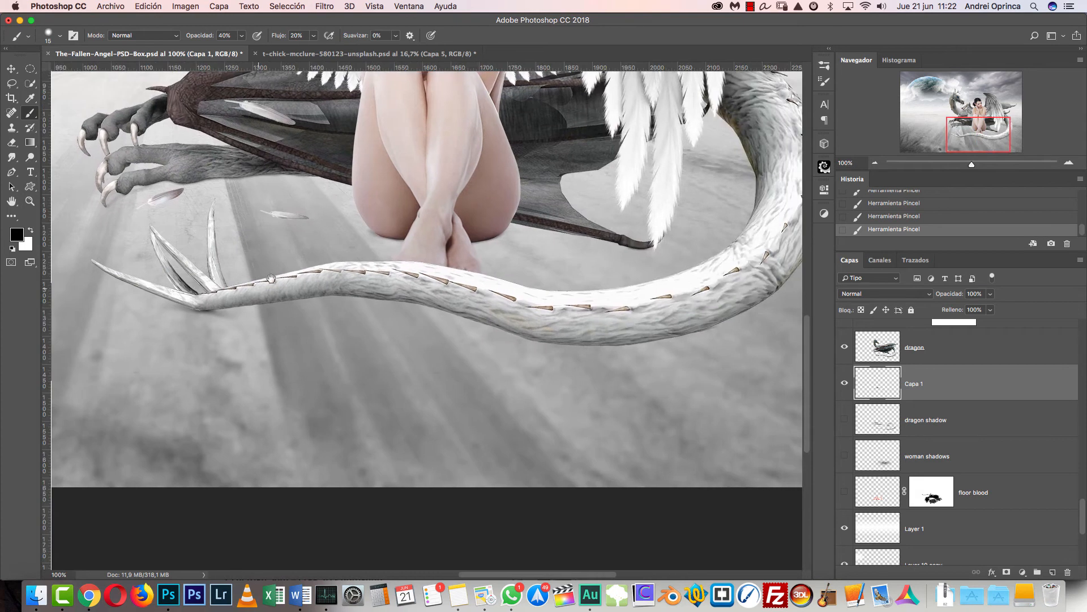
key("bracketright")
key("bracketright")
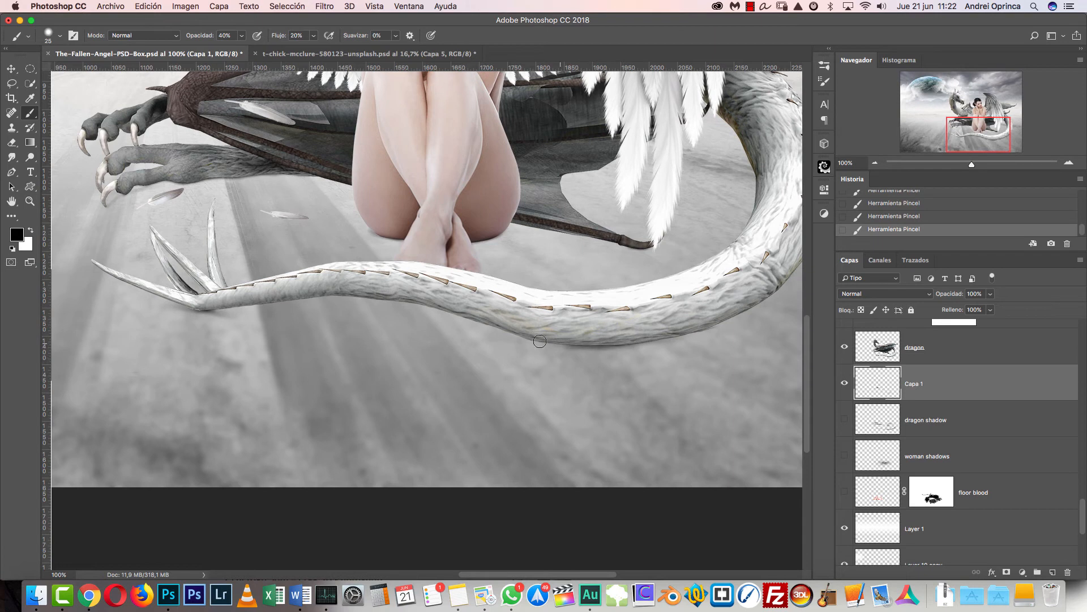
key("bracketright")
key("bracketright")
key("bracketright")
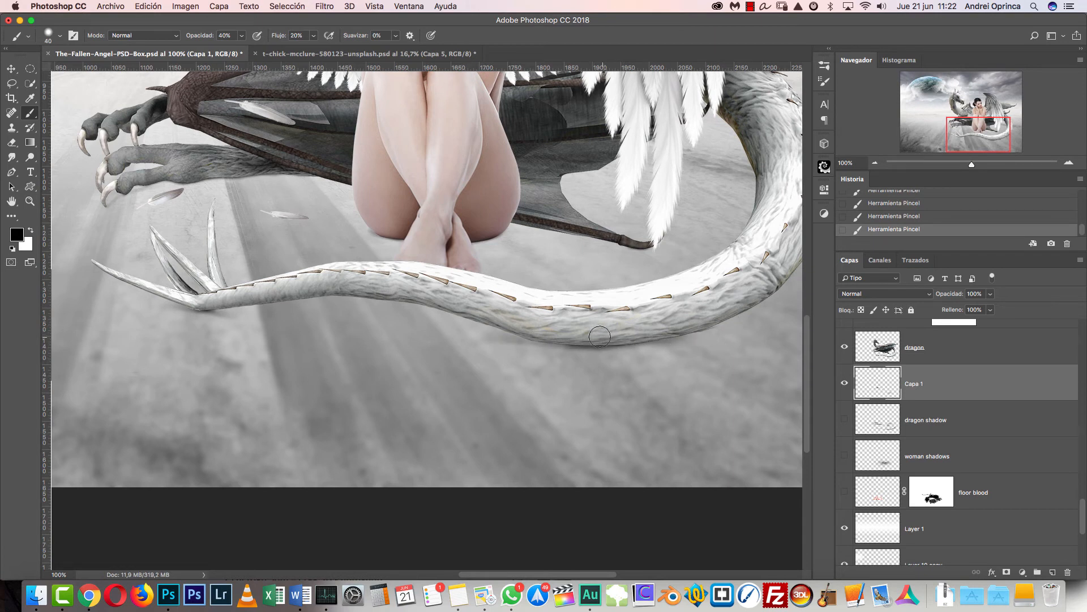
- Set the brush to 30 px at 20% opacity and paint a faint cast shadow below the raised section of the tail
key("bracketleft")
key("bracketleft")
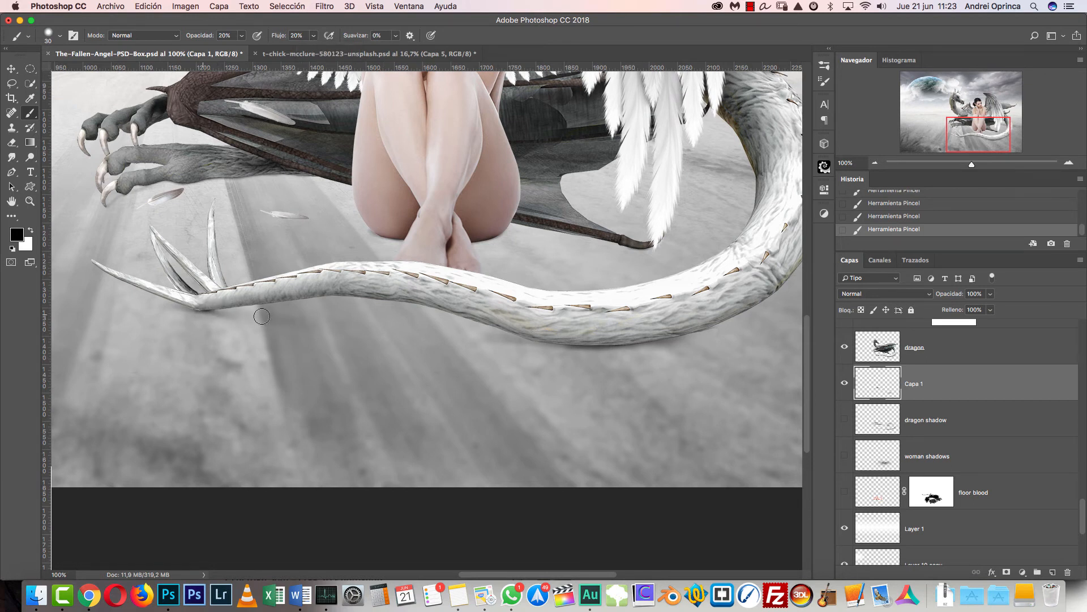
right_click(479, 326)
left_click_drag(540, 339, 499, 336)
left_click(261, 312)
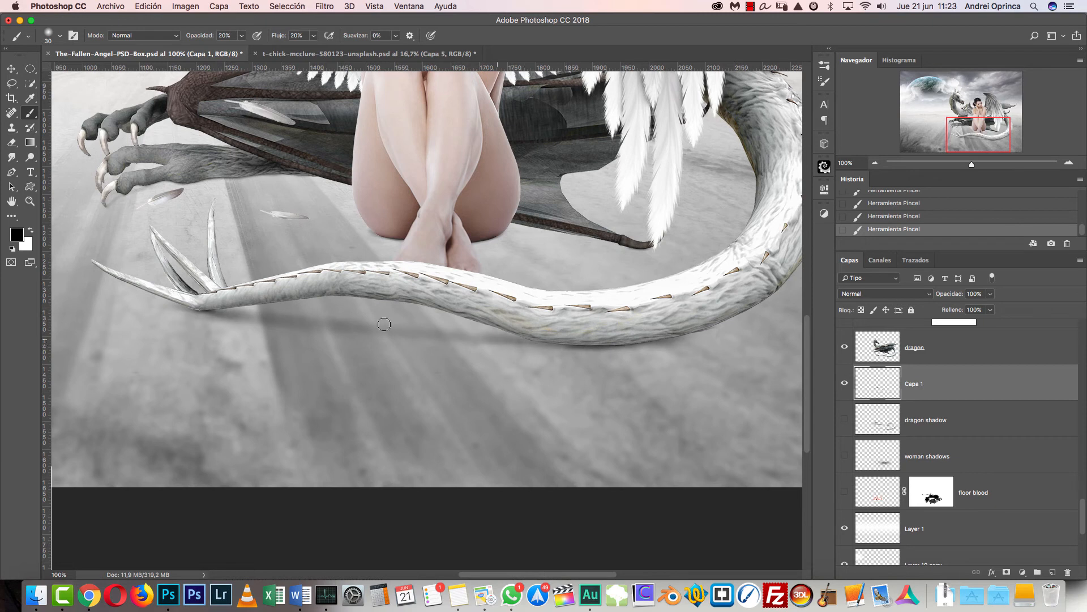
- Toggle the Capa 1 layer off and on to compare the tail shadows, and examine the whole composite
left_click(844, 384)
left_click(844, 384)
scroll(632, 417, "up", 5)
scroll(633, 416, "right", 5)
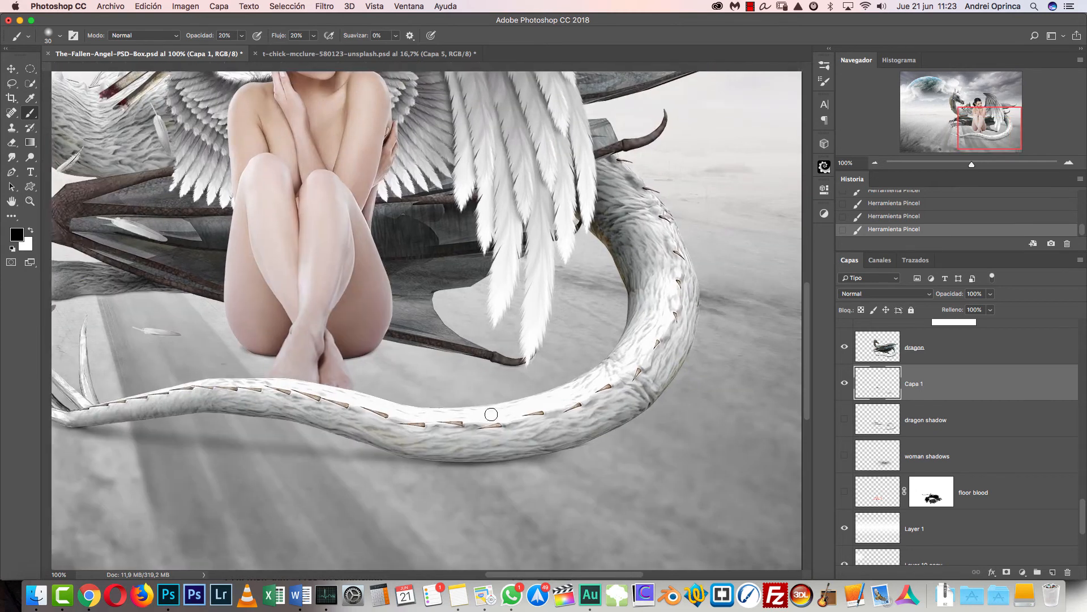
left_click(875, 163)
left_click(875, 163)
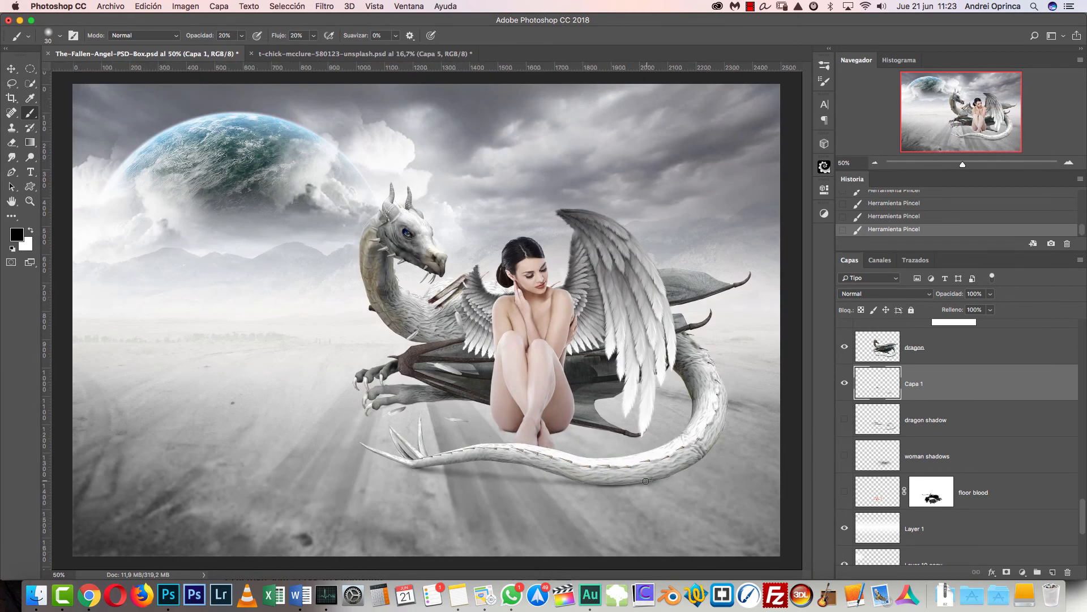
- Set up the Soft Round brush at 45 px with 0% hardness for the dragon's foreleg, keeping the Capa 1 layer active
key("bracketright")
key("bracketright")
key("bracketright")
key("bracketright")
key("bracketright")
left_click(1068, 162)
left_click(1068, 162)
left_click_drag(569, 426, 518, 341)
key("bracketleft")
key("bracketleft")
key("bracketleft")
key("bracketleft")
key("bracketleft")
key("super+r")
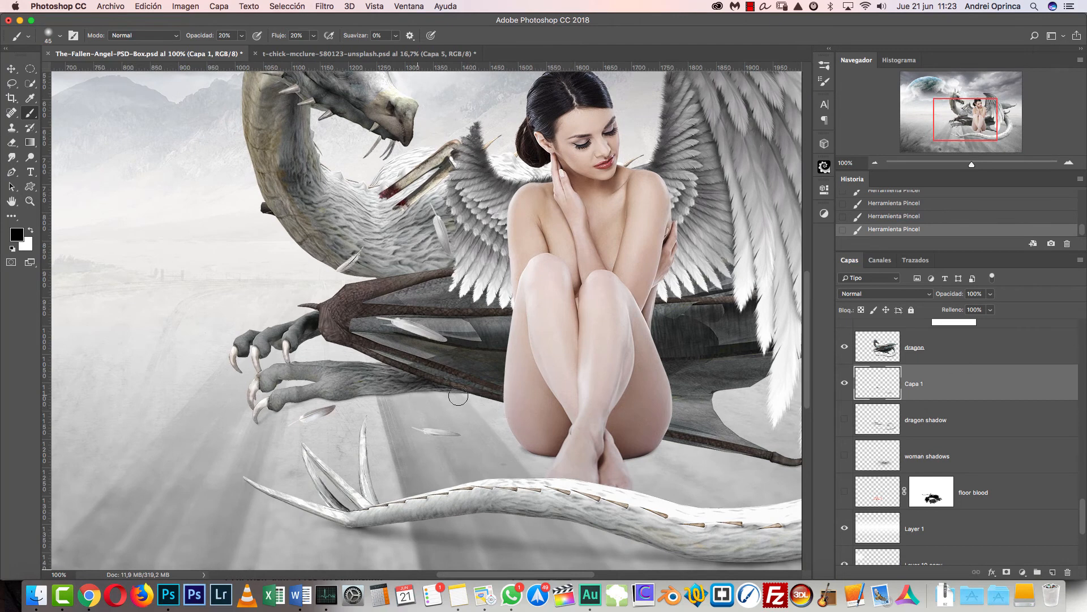
right_click(477, 319)
left_click_drag(526, 339, 521, 340)
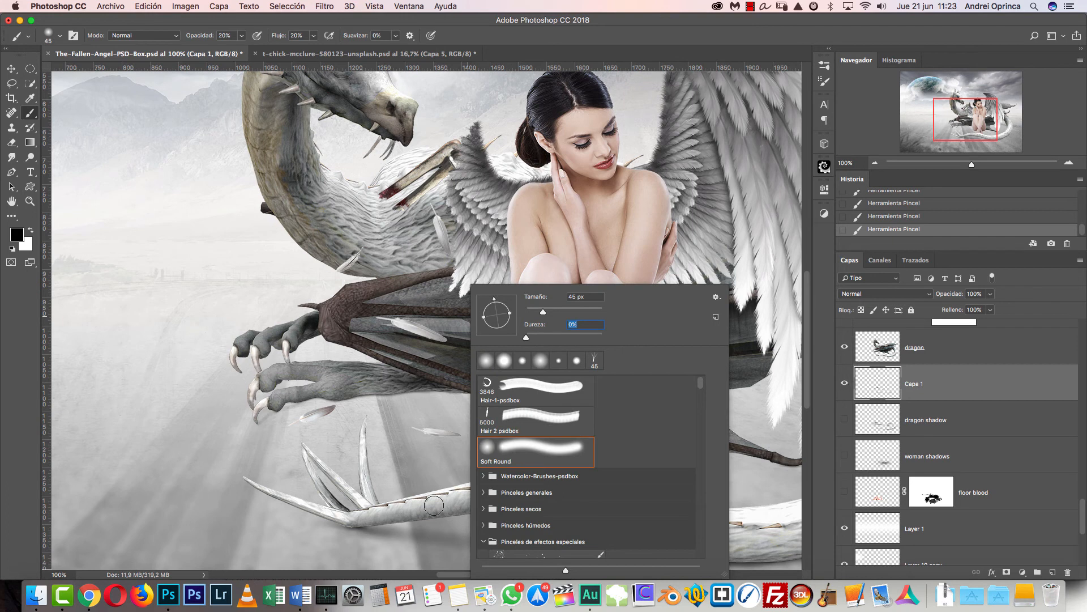
right_click(406, 262)
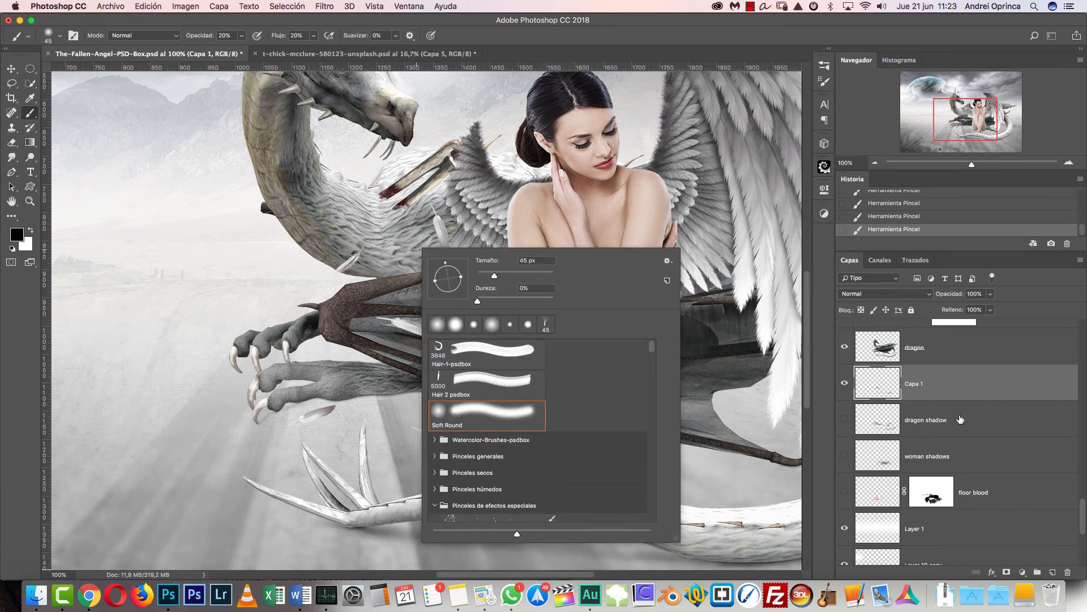
left_click(956, 389)
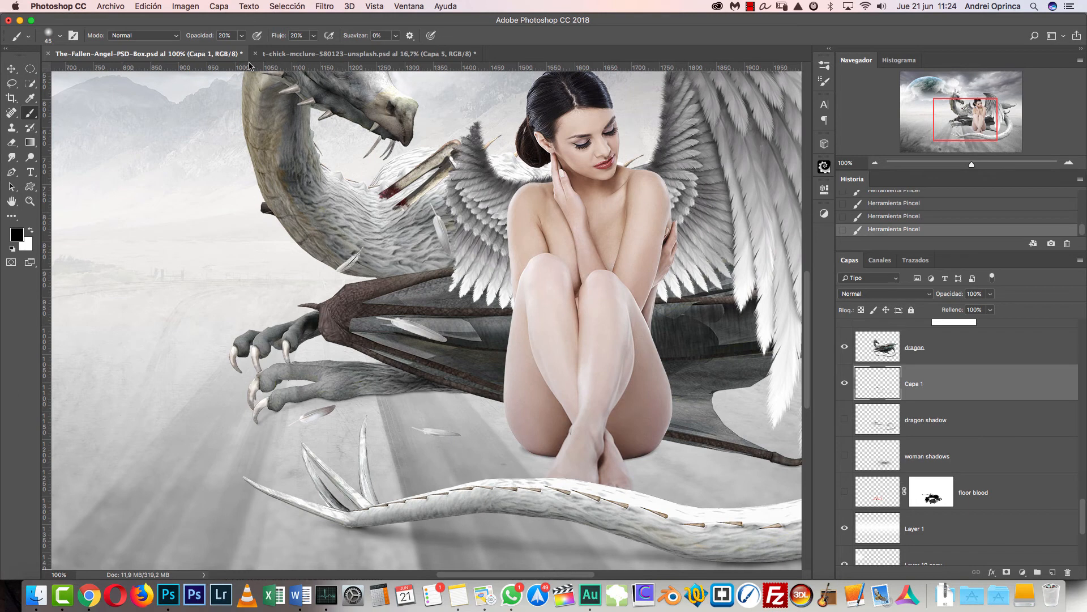
- Paint a soft shadow under the dragon's foreleg and lower wing edge at 45 px, and widen it across the ground at 70 px
mouse_move(497, 393)
left_mouse_down()
mouse_move(510, 401)
mouse_move(426, 390)
left_mouse_up()
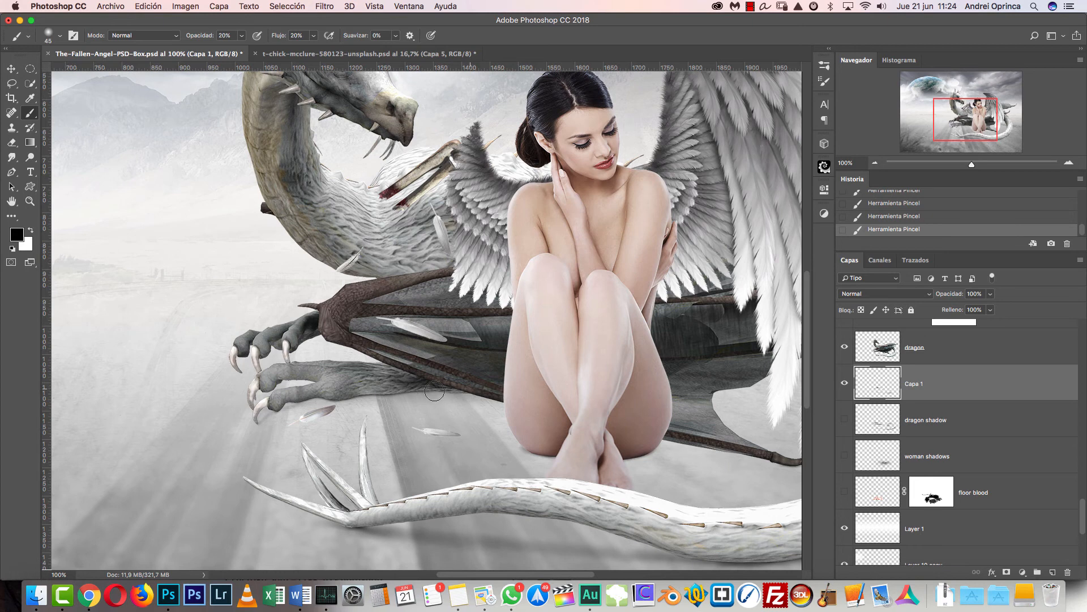
key("bracketright")
key("bracketright")
key("bracketright")
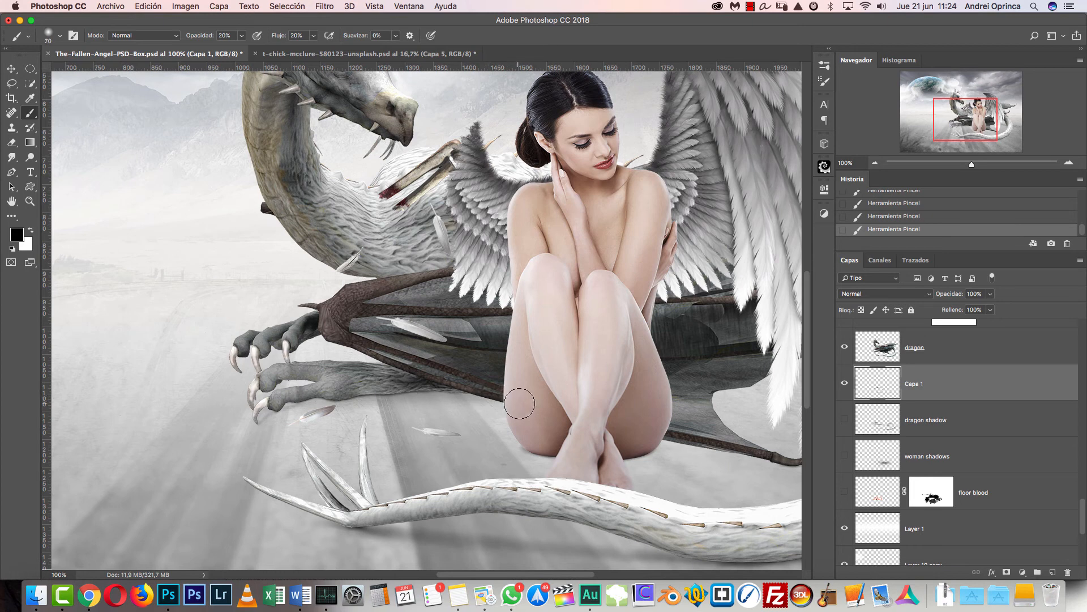
mouse_move(521, 407)
left_mouse_down()
mouse_move(447, 396)
mouse_move(330, 414)
mouse_move(475, 410)
mouse_move(326, 422)
mouse_move(550, 417)
mouse_move(321, 445)
mouse_move(489, 408)
mouse_move(474, 387)
mouse_move(436, 385)
mouse_move(486, 383)
mouse_move(325, 398)
mouse_move(462, 396)
mouse_move(263, 422)
mouse_move(426, 393)
mouse_move(387, 408)
mouse_move(521, 414)
mouse_move(524, 402)
mouse_move(380, 401)
mouse_move(548, 419)
mouse_move(394, 412)
mouse_move(512, 420)
mouse_move(393, 401)
mouse_move(423, 410)
mouse_move(395, 413)
left_mouse_up()
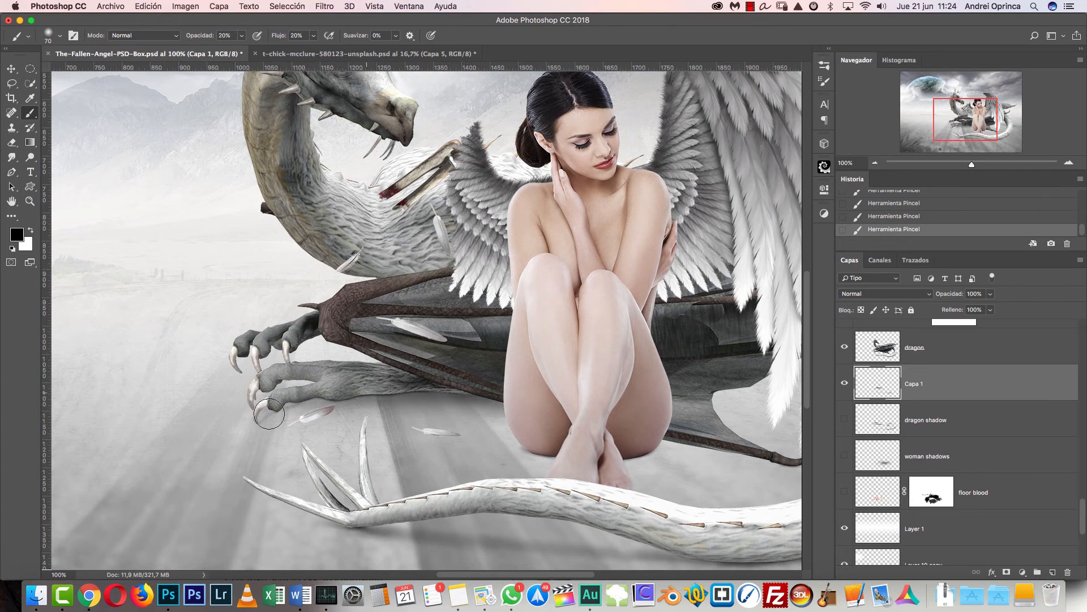
- Build up the ground shadow between the foreleg and the woman's hip at 80 px, and refine it near her foot at 50 px
key("bracketright")
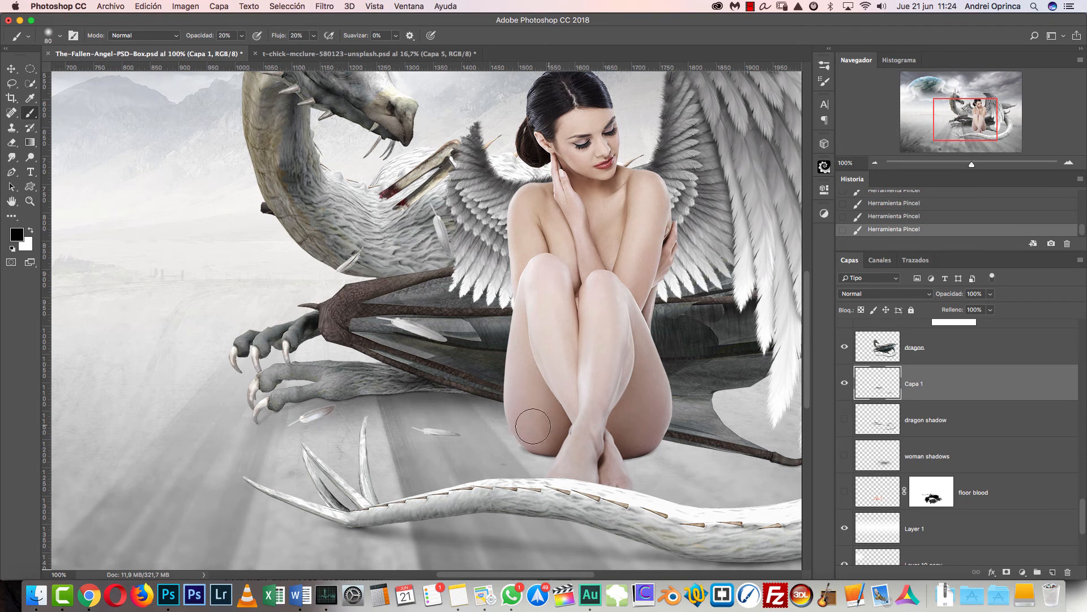
key("bracketleft")
key("bracketleft")
key("bracketleft")
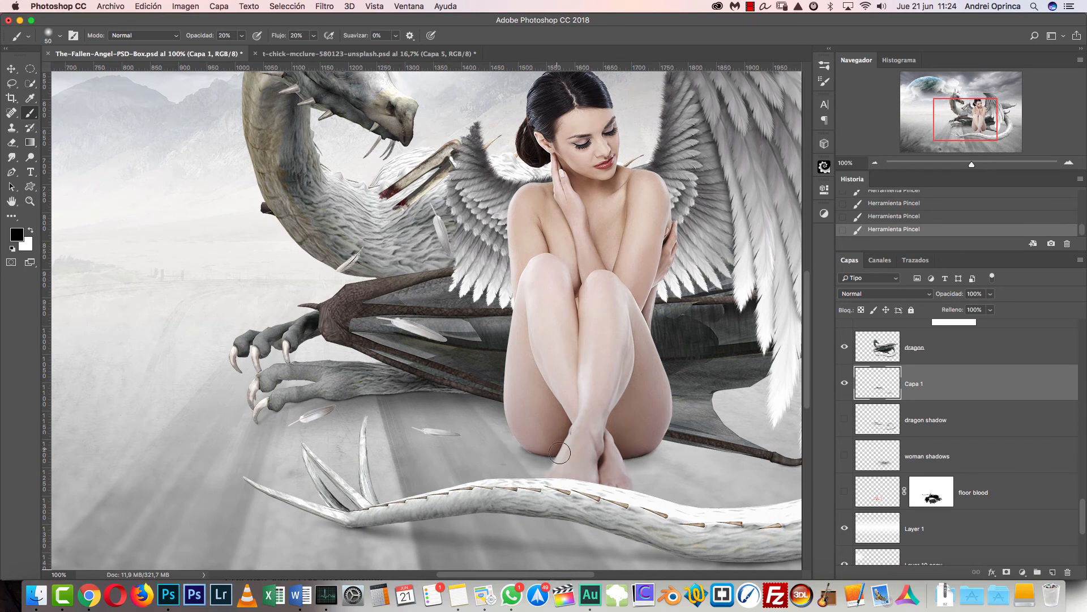
- Shade the ground below the wing tip behind the woman with a 70 px brush, and reduce the brush to 45 px near her hip
scroll(495, 410, "right", 6)
scroll(495, 409, "down", 2)
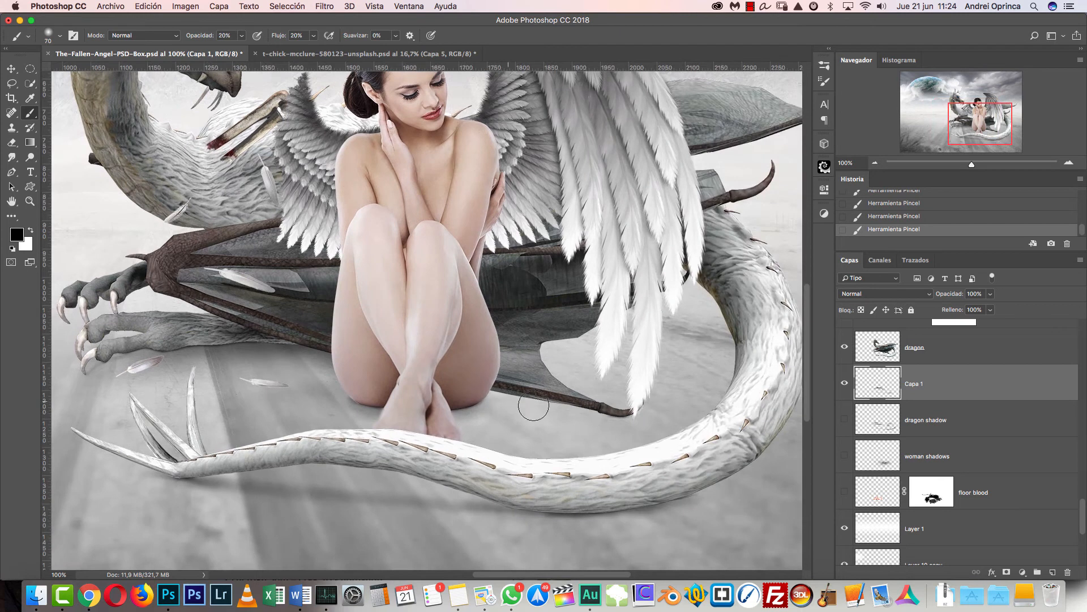
key("bracketright")
key("bracketright")
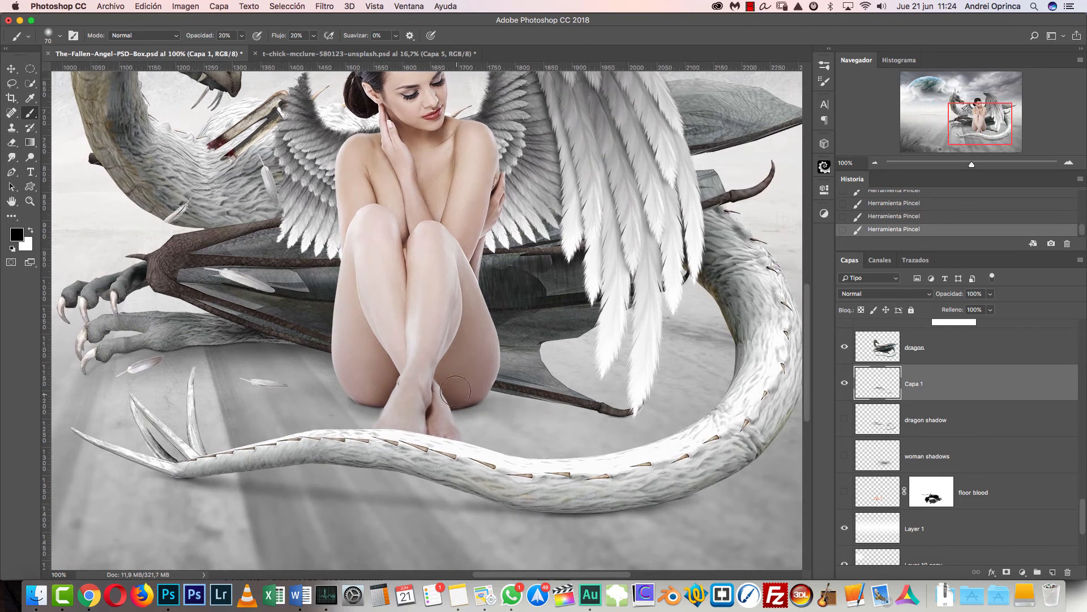
key("bracketleft")
key("bracketleft")
key("bracketleft")
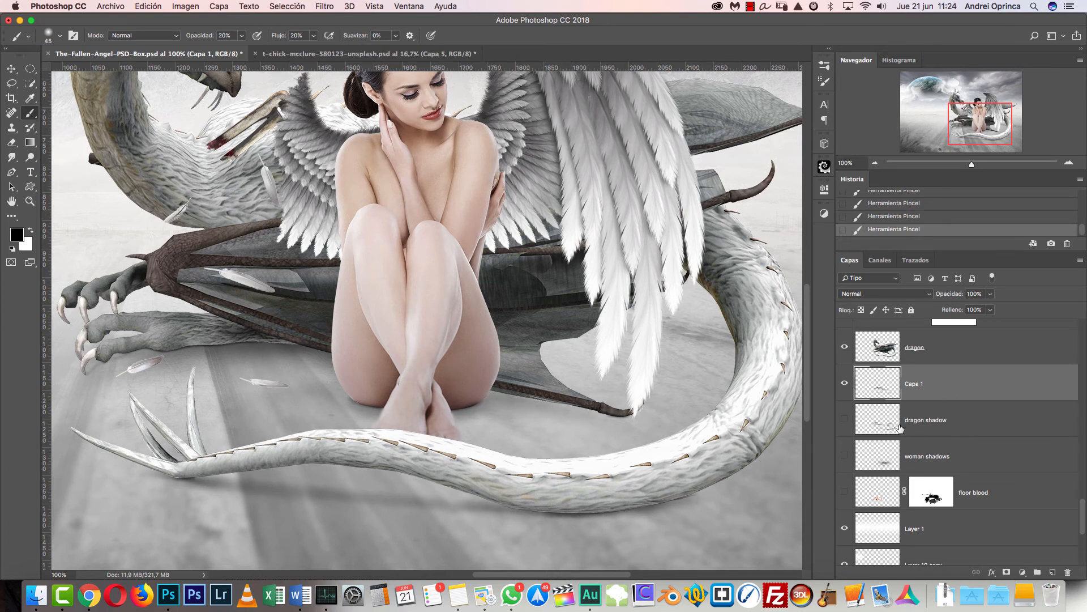
- Build up a soft shadow on the ground inside the tail's curl behind the wing feathers with a brush of 70 to 80 px
scroll(1069, 505, "down", 1)
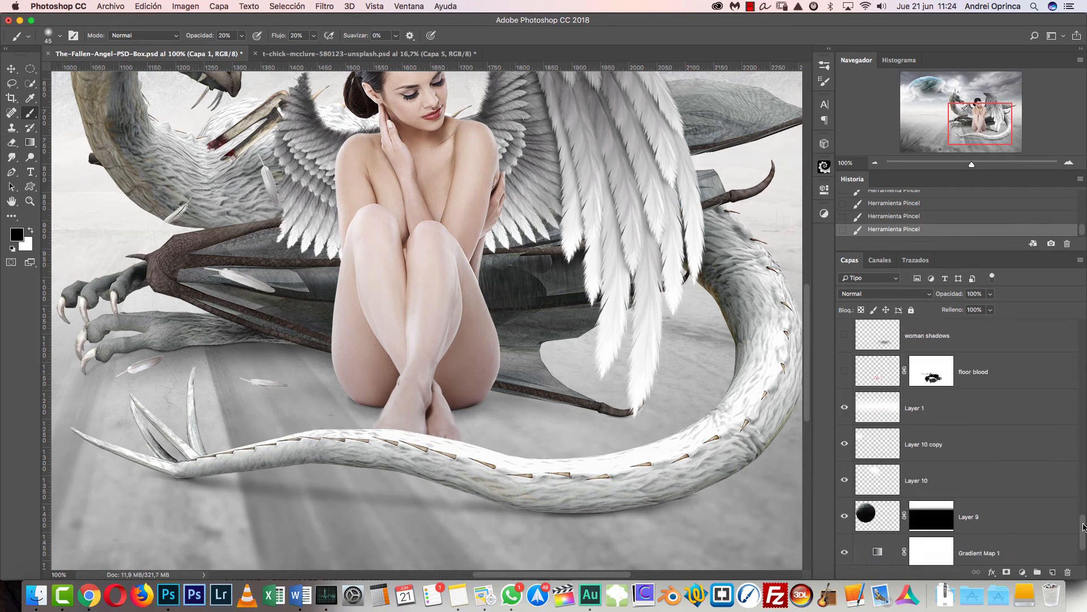
scroll(1068, 505, "up", 4)
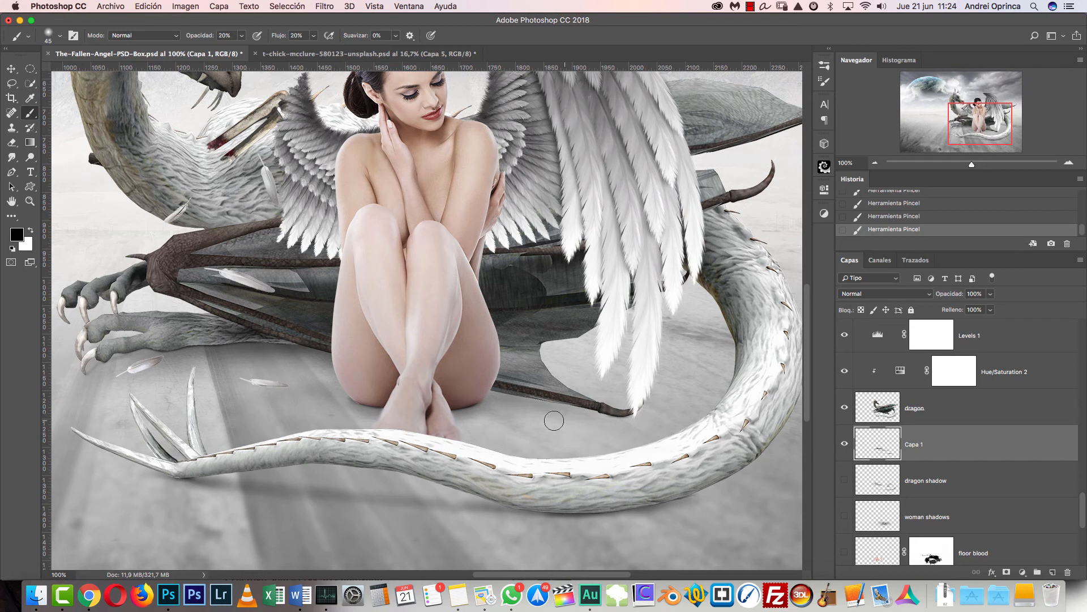
key("bracketright")
key("bracketright")
key("bracketright")
key("bracketright")
key("bracketright")
key("bracketright")
key("bracketright")
key("bracketleft")
key("bracketleft")
key("bracketleft")
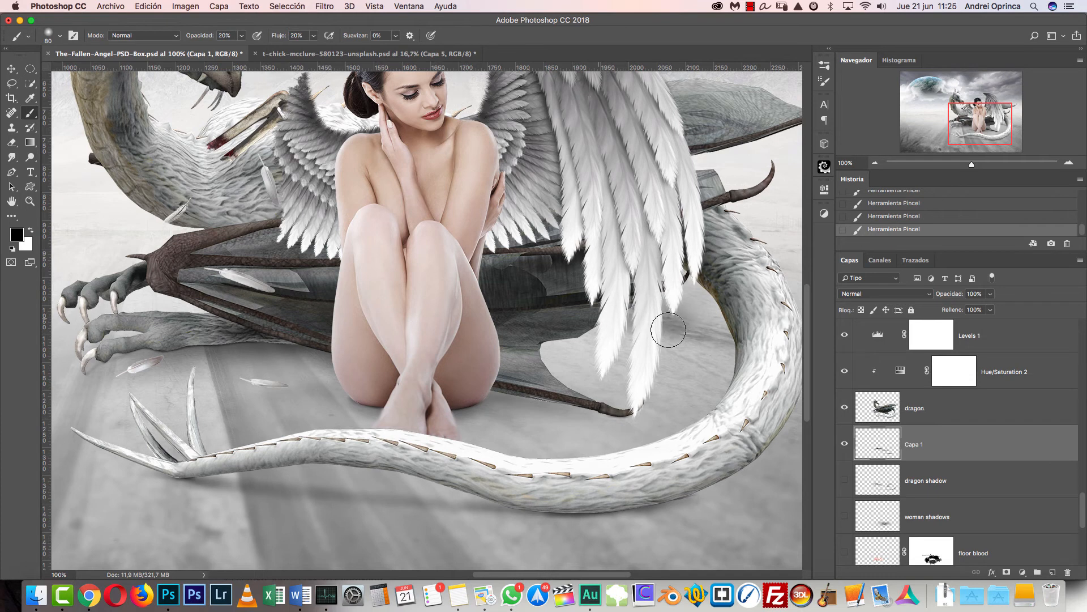
key("bracketright")
key("bracketright")
key("bracketleft")
key("bracketleft")
key("bracketleft")
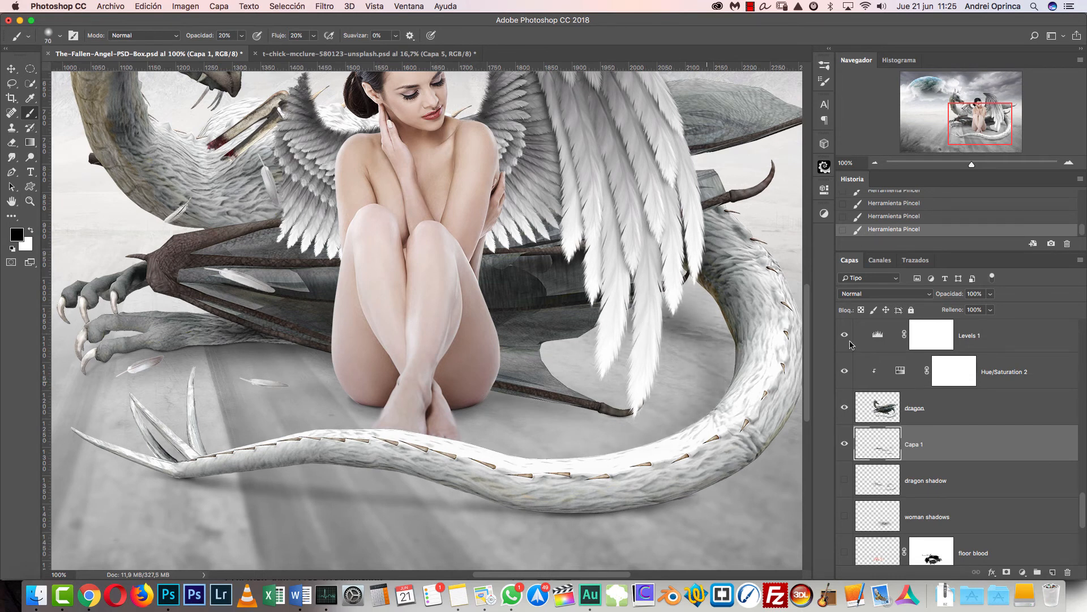
- Erase the excess shadow around the lowest wing feathers and below the dragon's wing tip
key("e")
key("bracketleft")
key("bracketleft")
mouse_move(630, 377)
left_mouse_down()
mouse_move(657, 386)
mouse_move(625, 409)
left_mouse_up()
left_click_drag(626, 409, 585, 426)
mouse_move(584, 426)
left_mouse_down()
mouse_move(618, 422)
mouse_move(546, 411)
left_mouse_up()
- Try erasing part of the shadow under the dragon's foreleg with large 200 px and 250 px erasers, and undo the erasures
left_click(875, 163)
left_click(875, 163)
left_click(875, 162)
left_click(1069, 162)
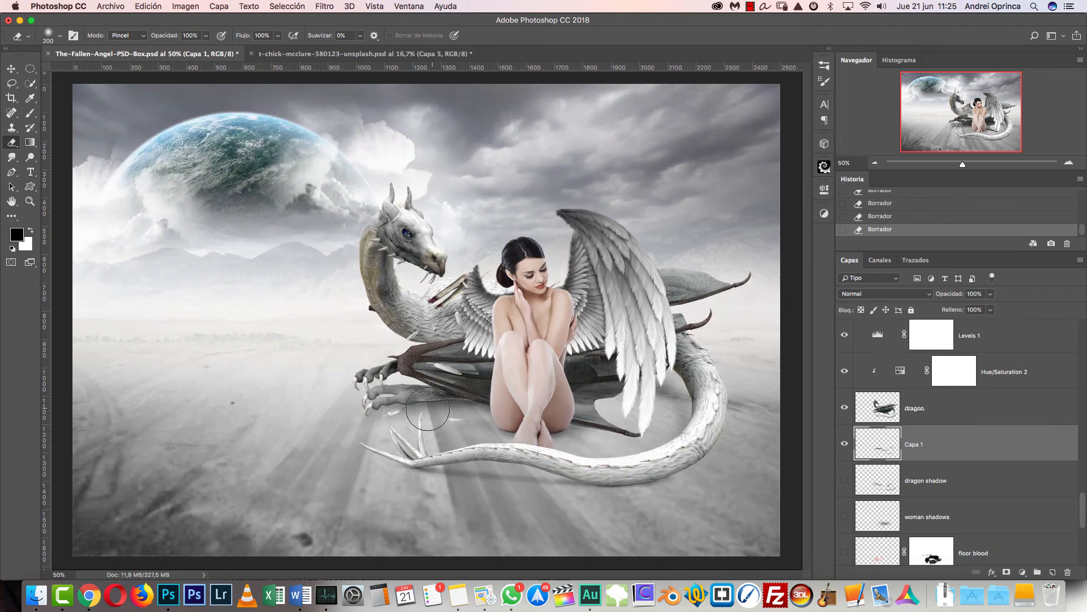
left_click_drag(435, 410, 386, 408)
key("alt+super+z")
key("alt+super+z")
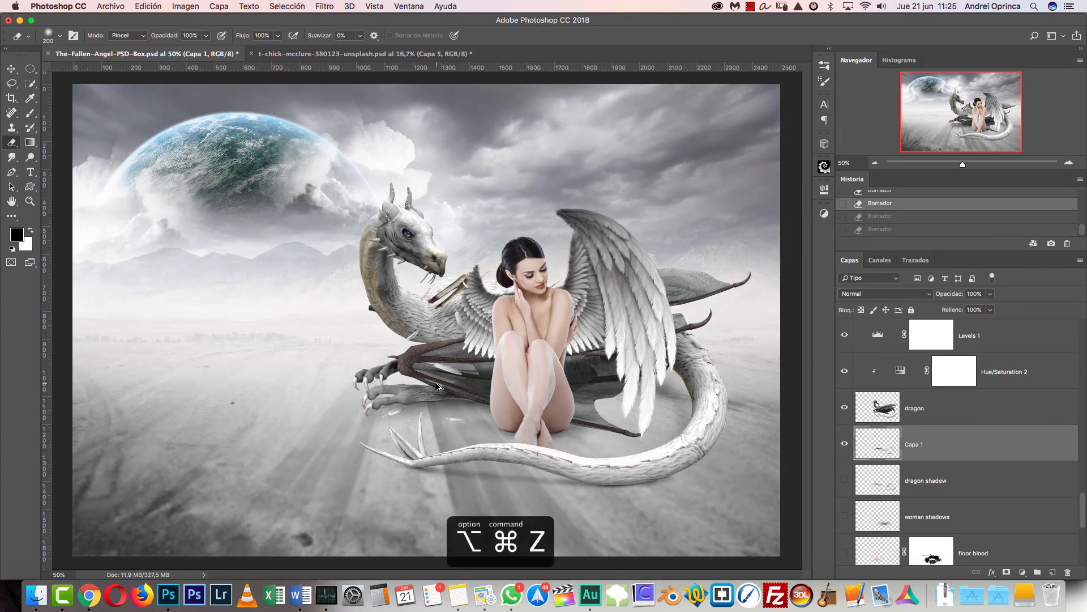
key("bracketright")
left_click_drag(484, 412, 436, 408)
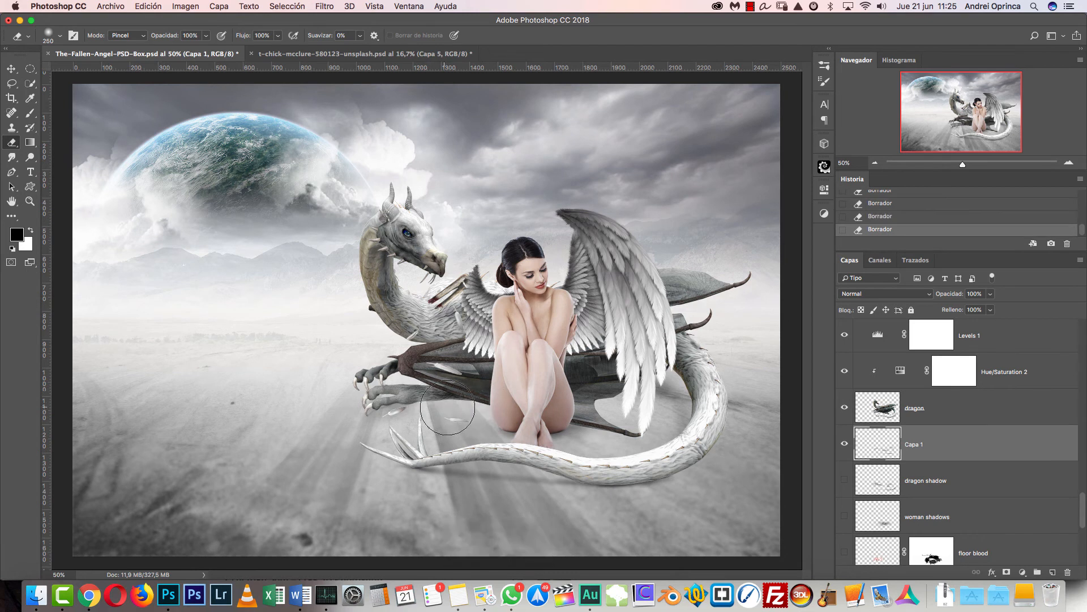
key("alt+super+z")
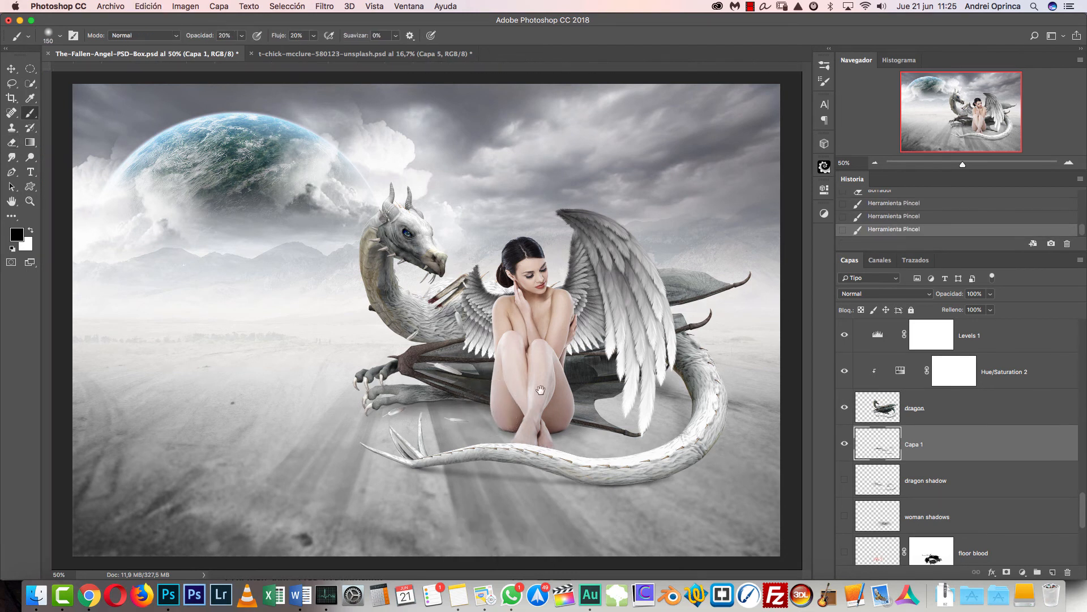
- Compare the composite with and without the painted shadows on Capa 1 by toggling that layer's visibility
left_click(845, 444)
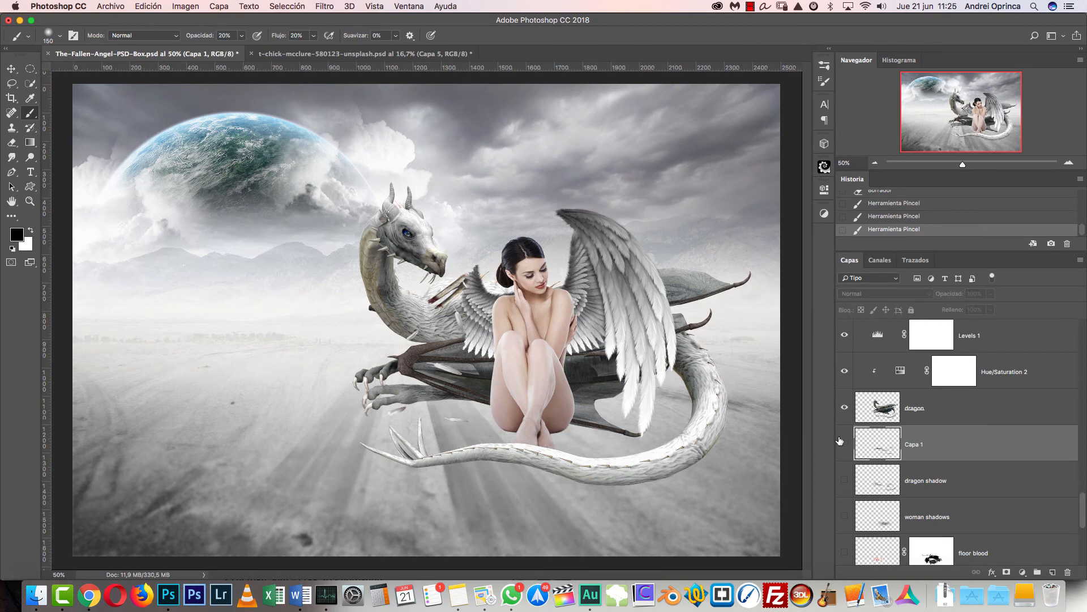
left_click(843, 443)
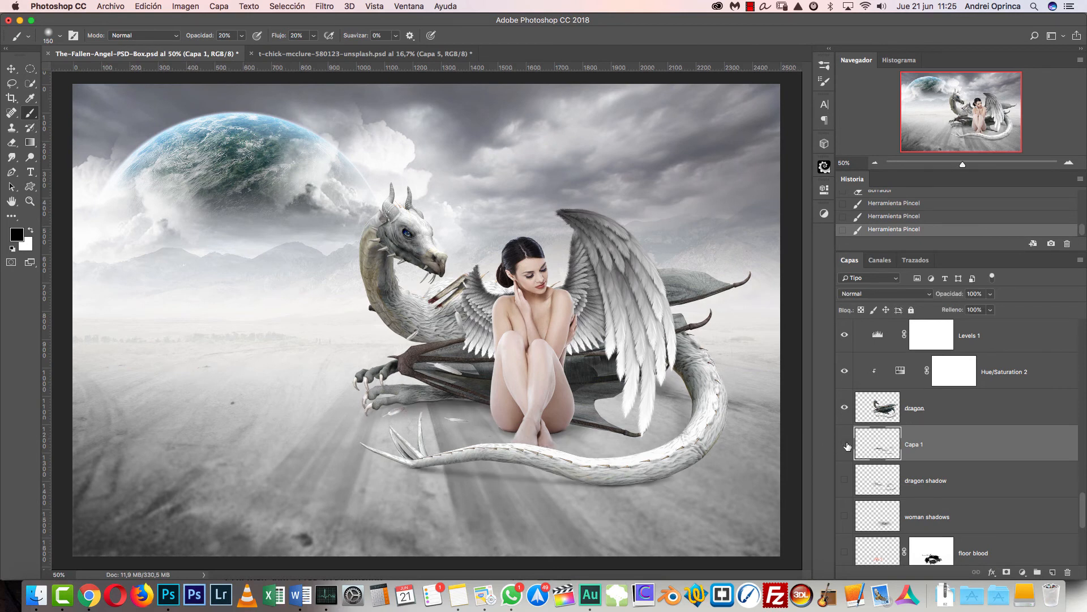
left_click(845, 445)
left_click(843, 447)
left_click(846, 447)
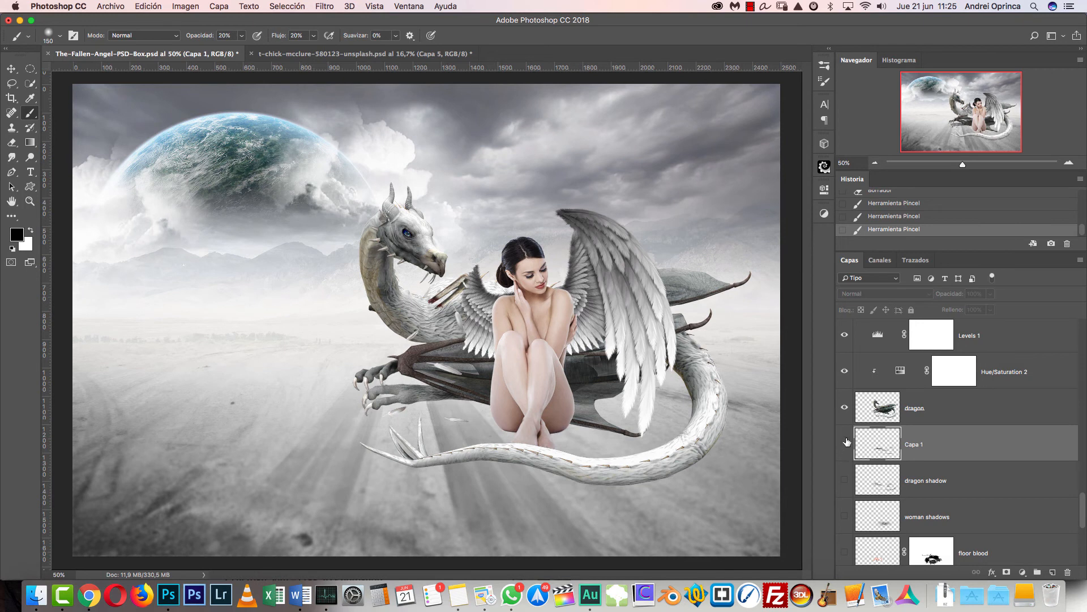
left_click(845, 444)
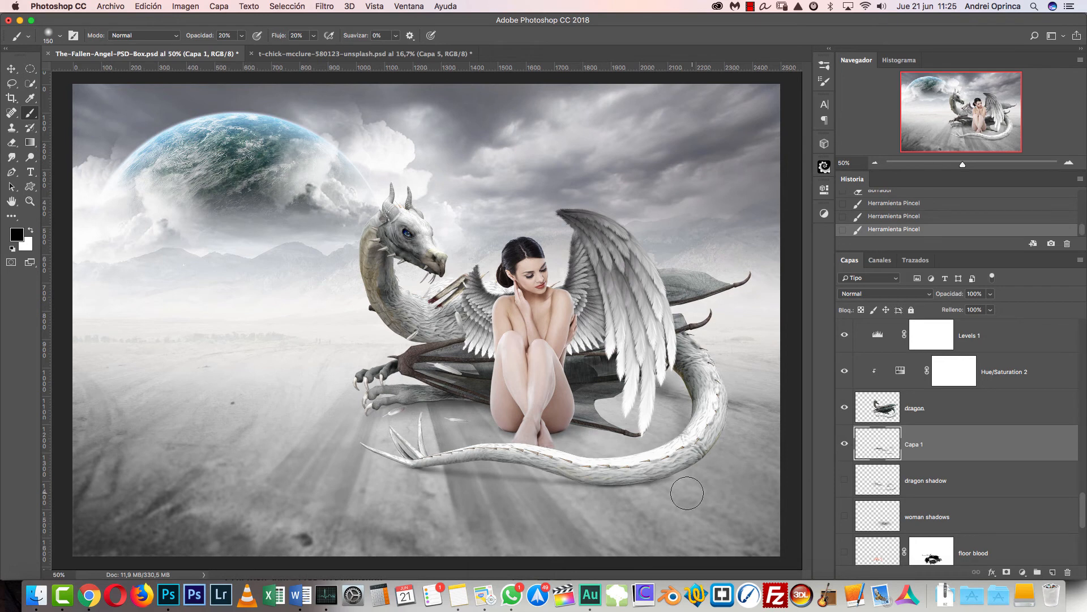
- Switch to the other open document with the man in the desert and show only the Capa 0 and Capa 2 layers
left_click(346, 57)
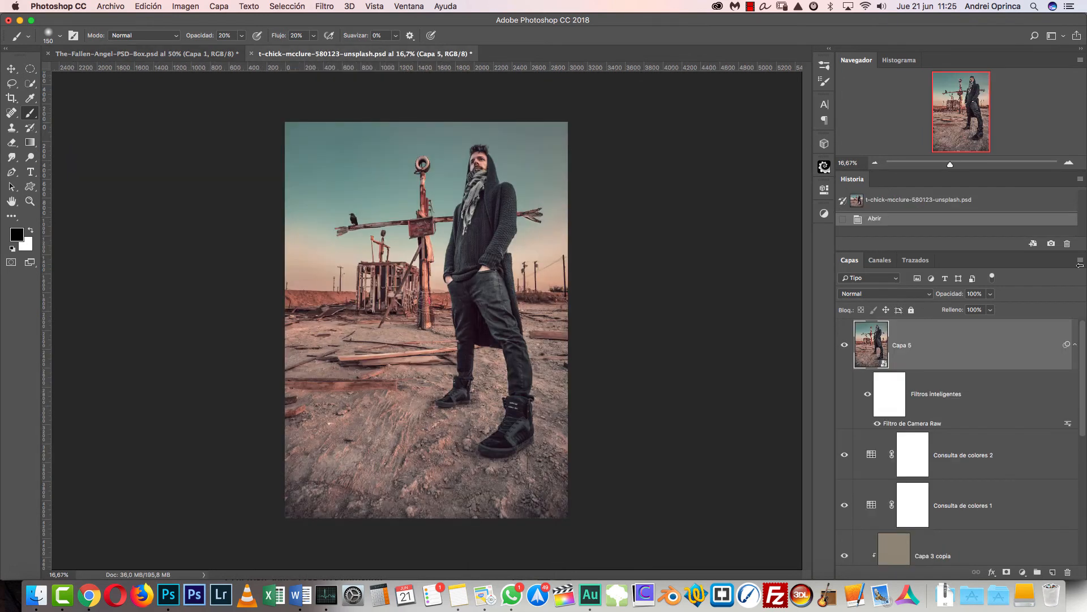
left_click(1068, 164)
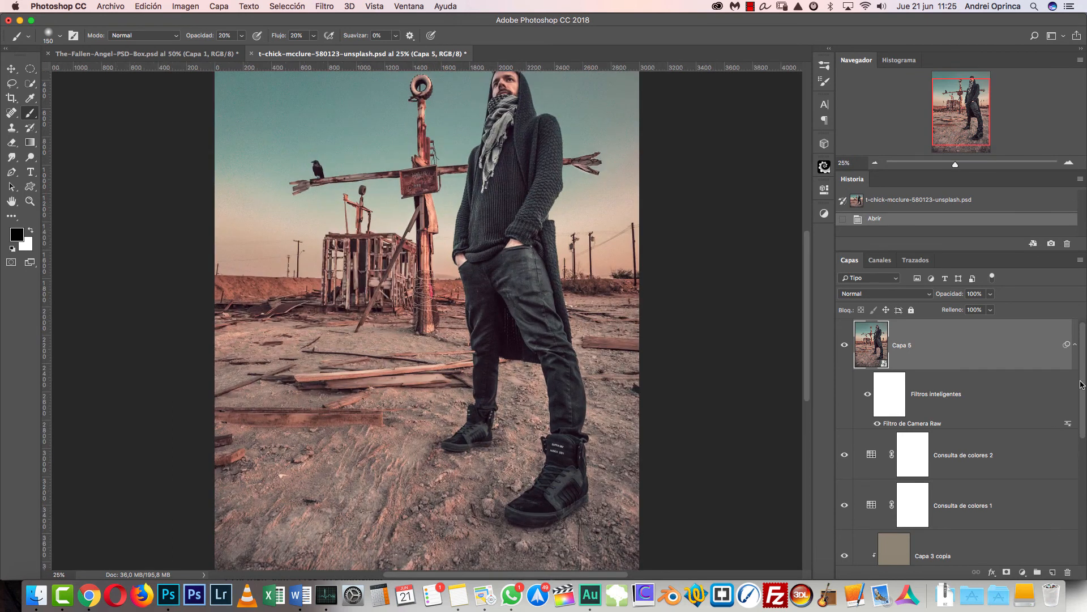
left_click_drag(1081, 377, 1064, 551)
left_click(916, 539)
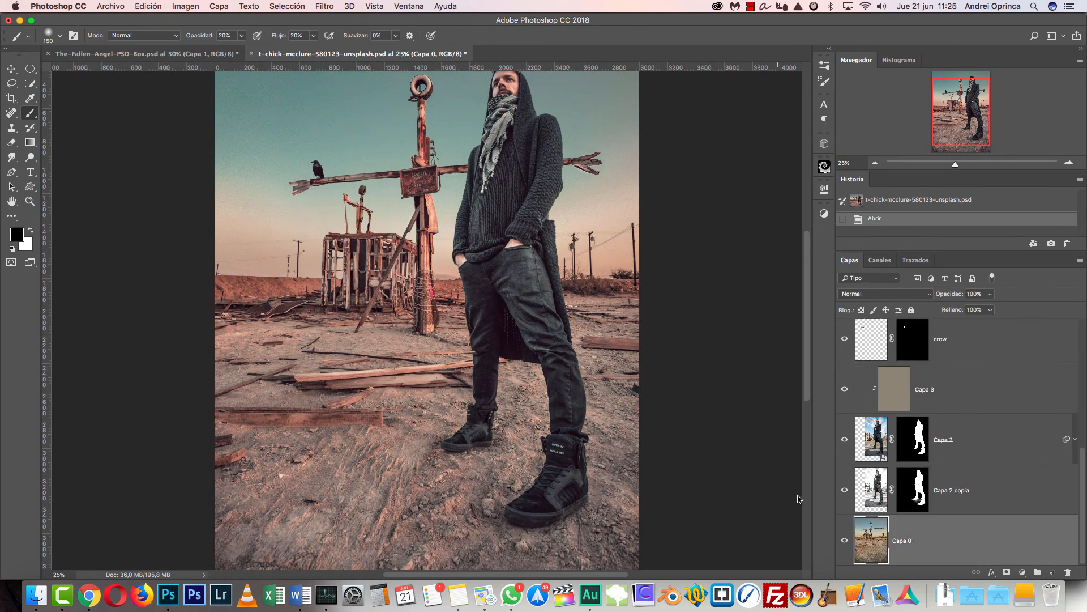
left_click(846, 542, "alt")
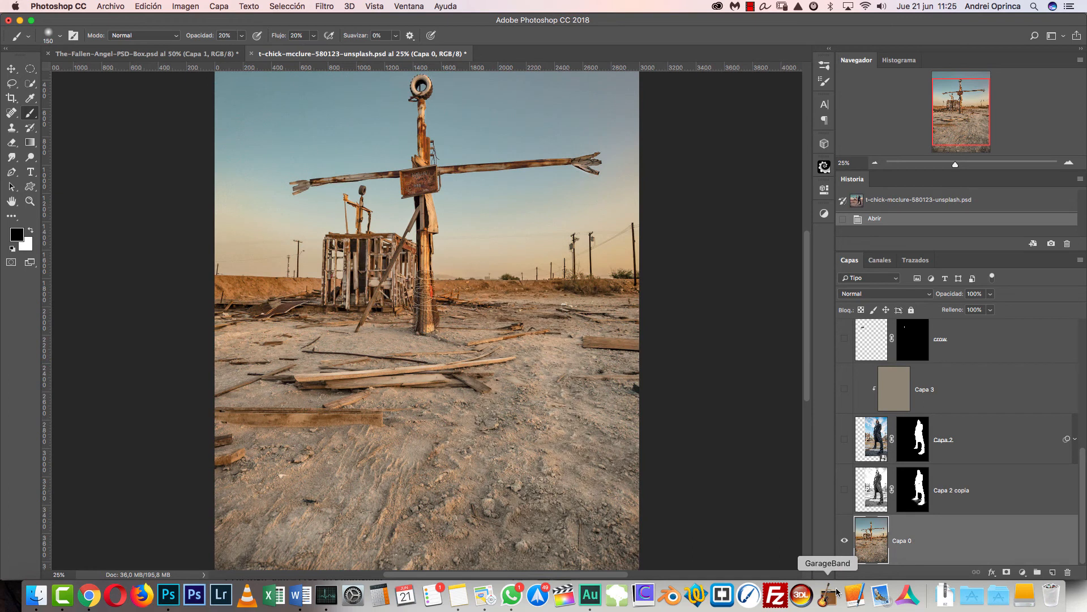
left_click(845, 439)
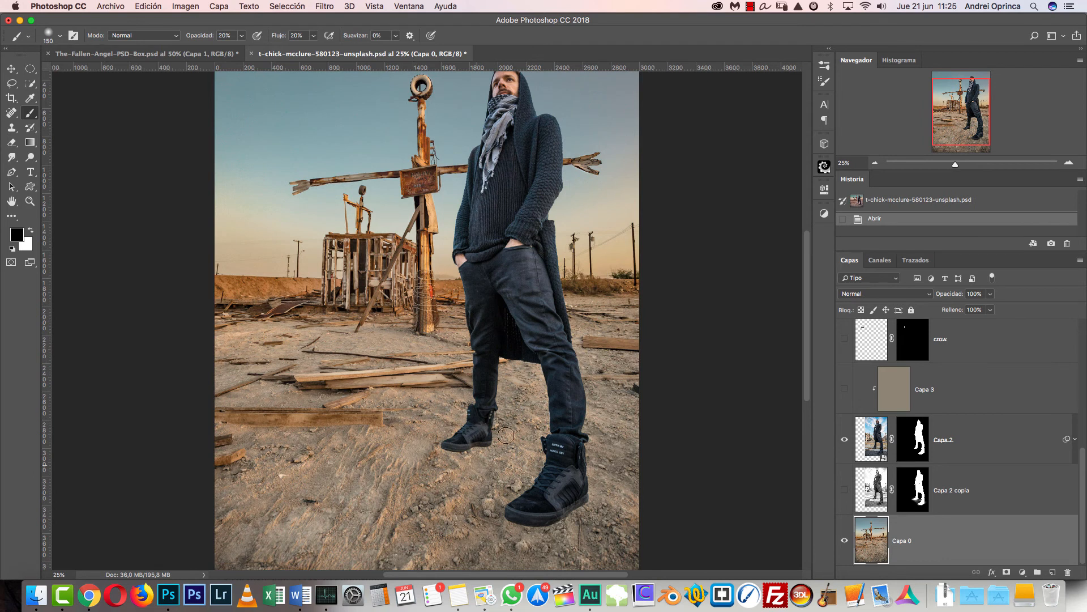
- Disable Capa 2's mask and circle the contact shadows under both shoes with a small brush on a new layer
left_click(906, 446, "shift")
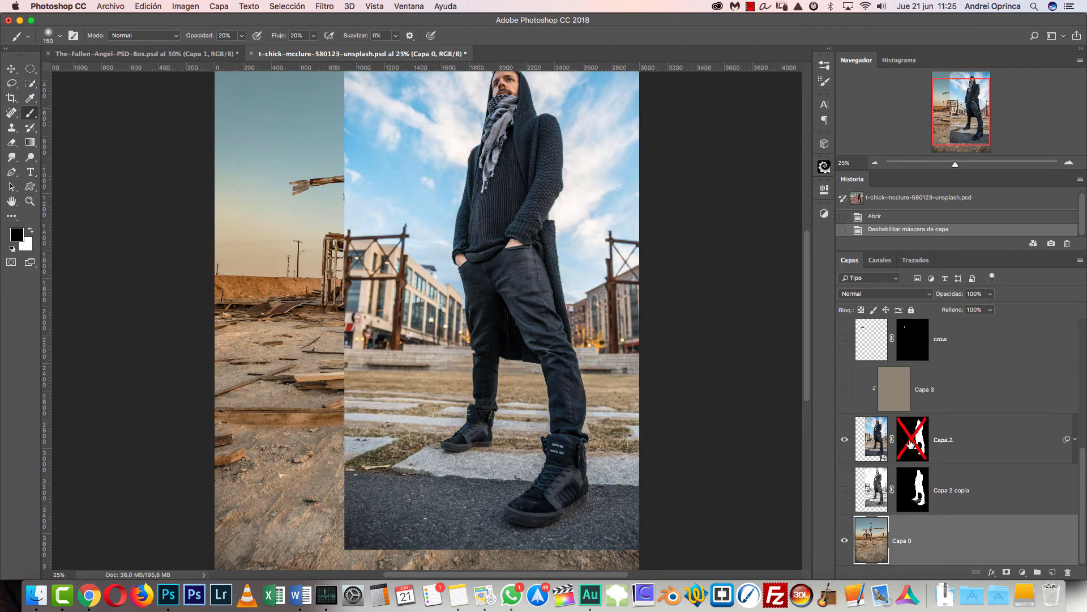
key("super+1")
left_click_drag(645, 485, 501, 50)
key("[")
key("[")
key("[")
key("[")
key("[")
key("[")
key("[")
key("[")
key("[")
key("[")
key("[")
key("[")
key("[")
key("[")
key("[")
key("[")
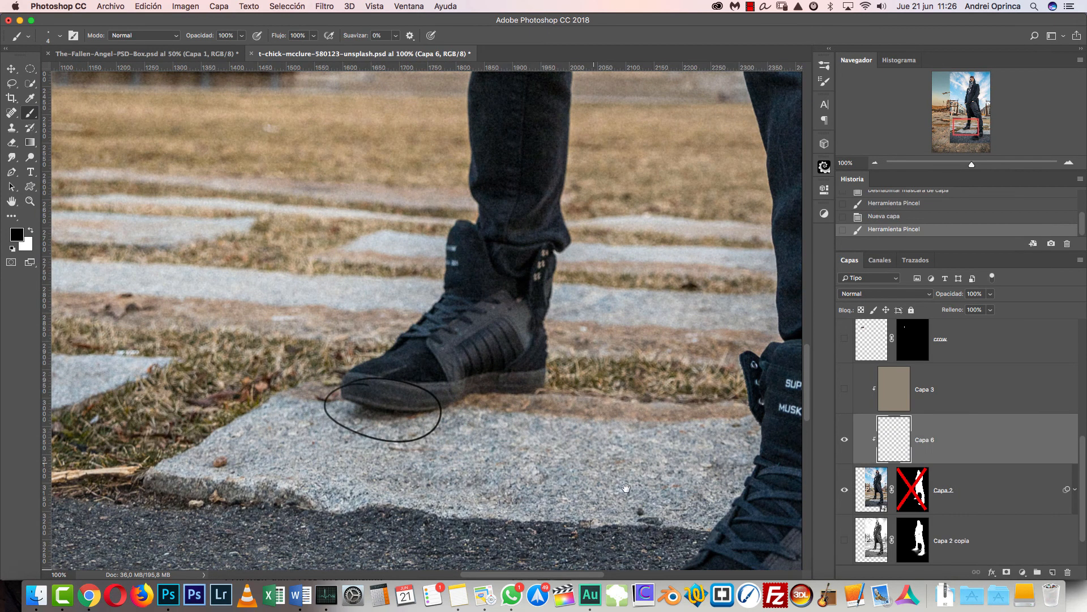
scroll(626, 488, "down", 10)
scroll(626, 488, "right", 10)
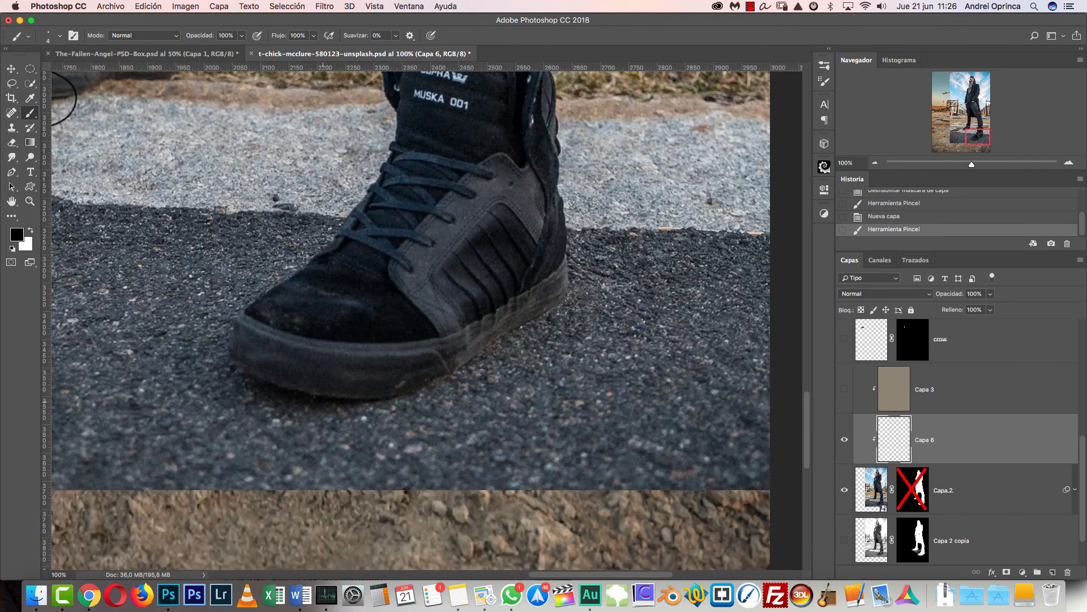
mouse_move(310, 385)
left_mouse_down()
mouse_move(231, 365)
mouse_move(368, 433)
mouse_move(294, 371)
left_mouse_up()
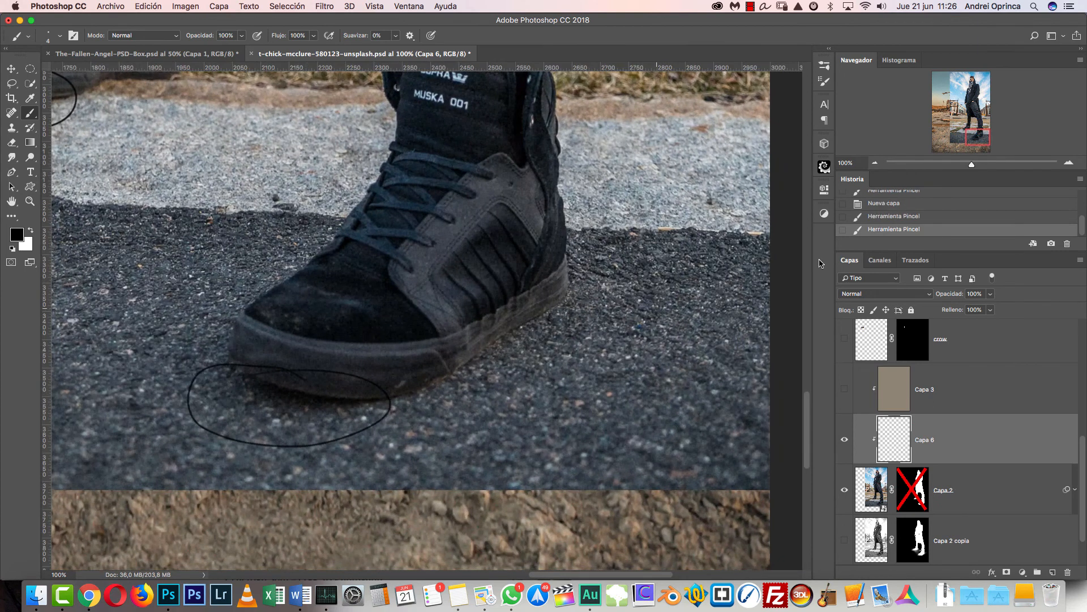
- Undo the circles around the shoe shadows and delete the empty layer Capa 6
left_click(875, 163)
left_click(875, 163)
left_click_drag(514, 281, 669, 395)
key("super+alt+z")
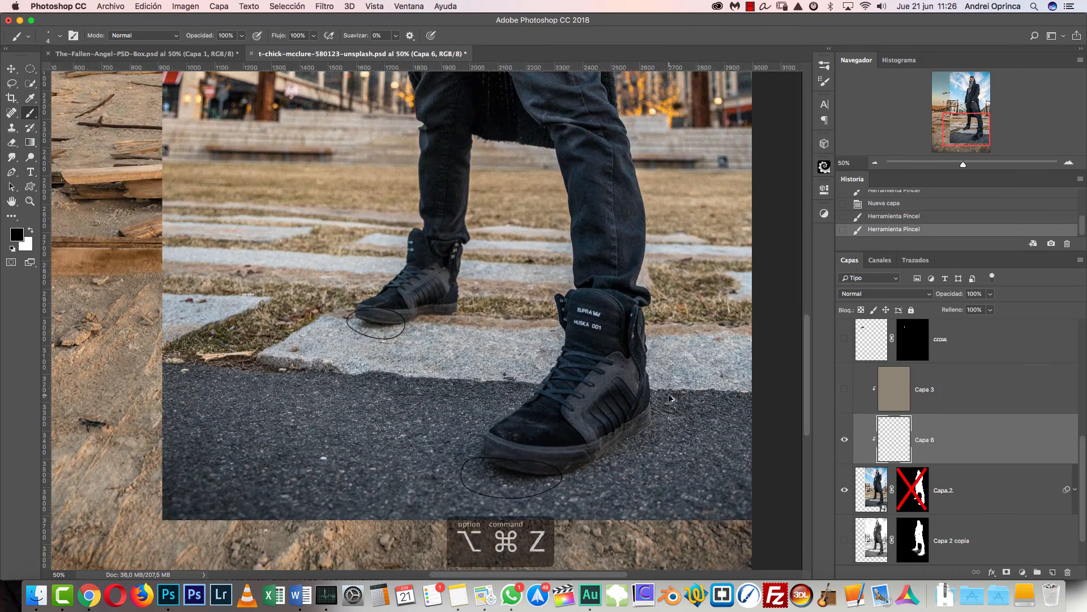
key("super+alt+z")
key("super+alt+z")
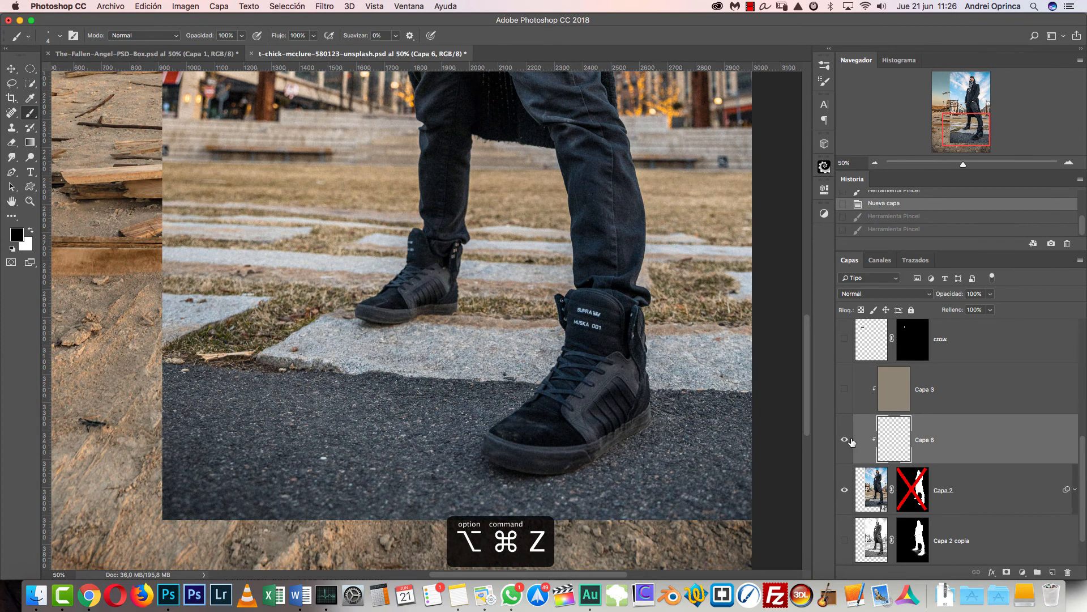
key("BackSpace")
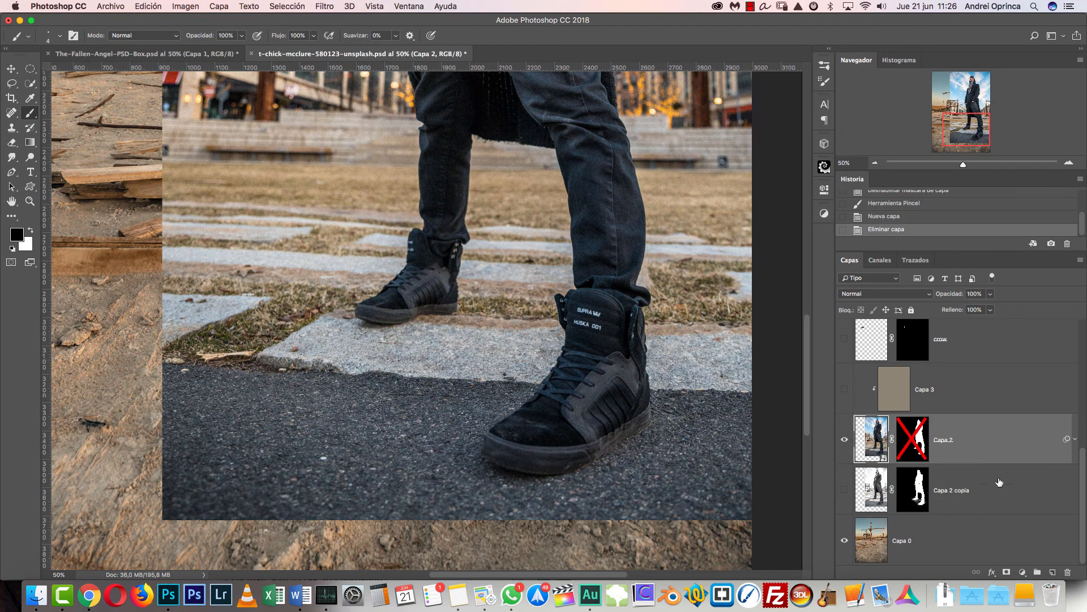
- Review the man's legs and ground in the original street photo, and re-enable Capa 2's mask
left_click(874, 164)
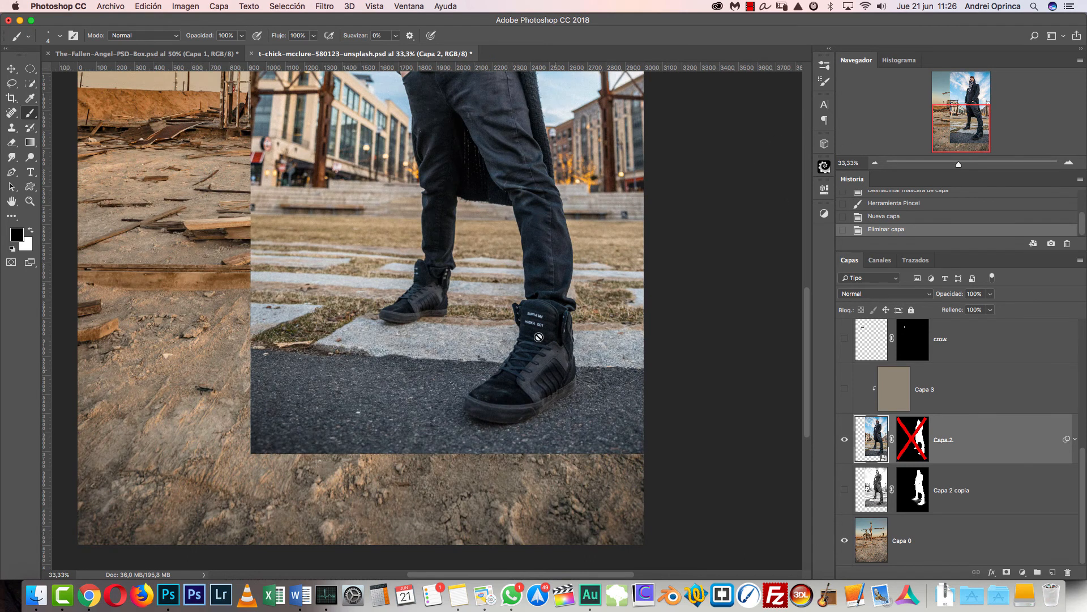
left_click_drag(571, 296, 631, 389)
key("super+r")
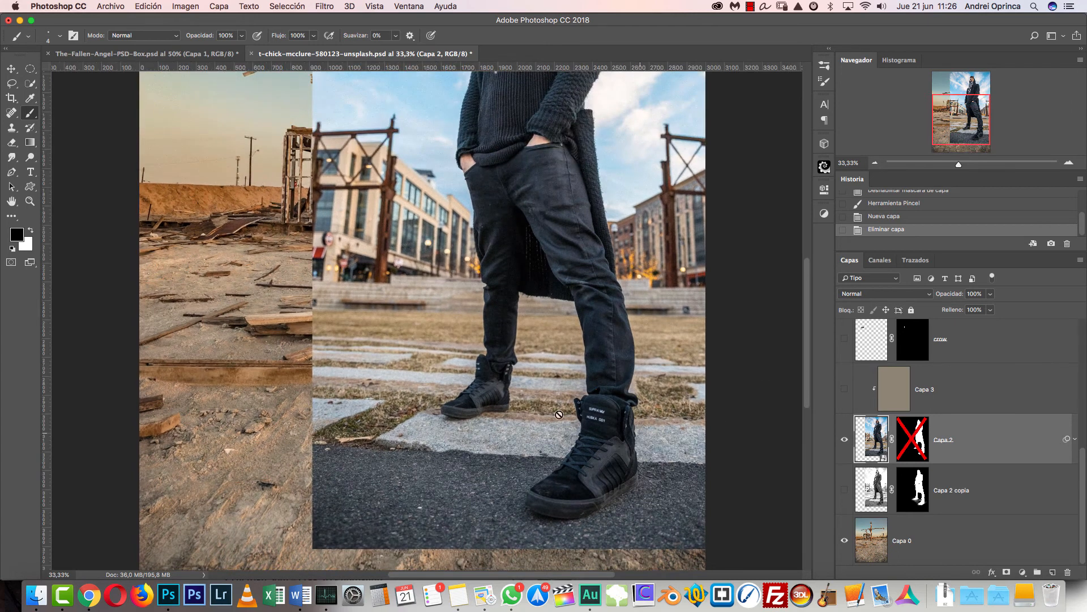
left_click(911, 443, "shift")
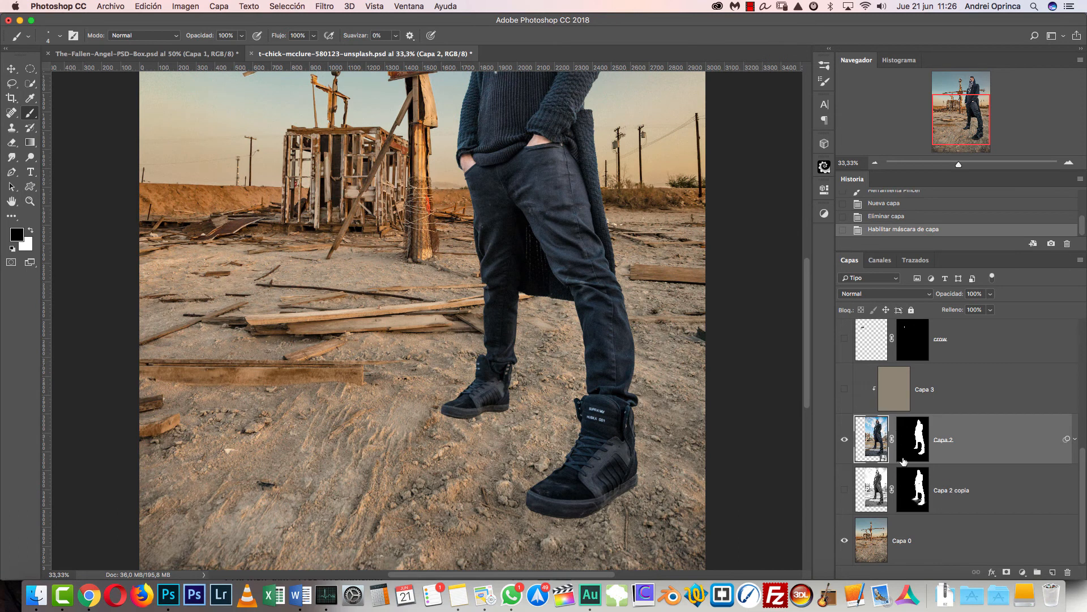
- Reveal Capa 2 copia with its mask disabled, inspect it in isolation, and set its blend mode to Normal
left_click(916, 495, "shift")
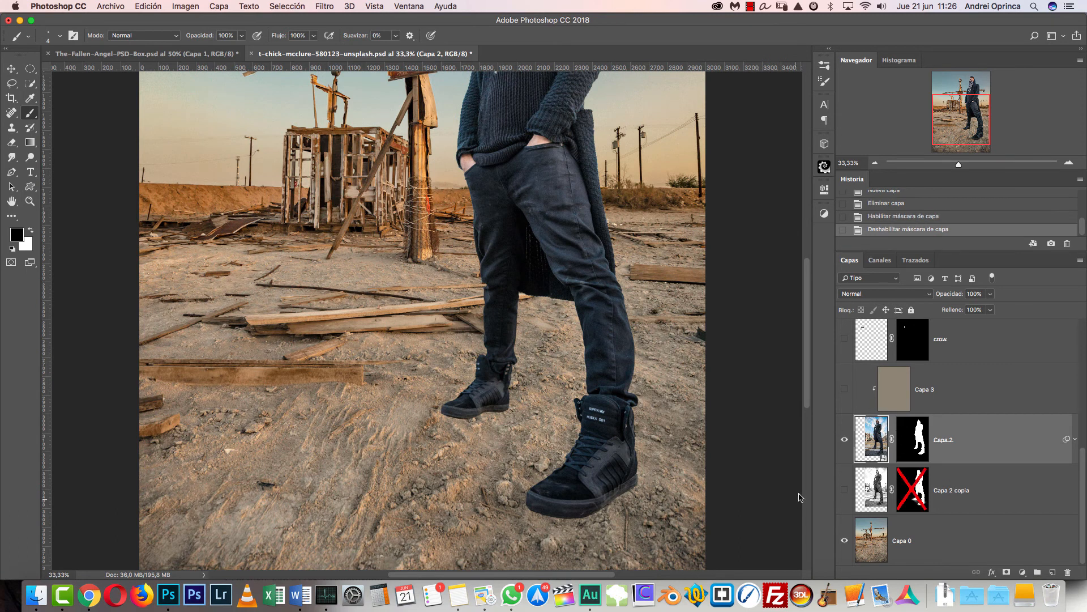
left_click(844, 490)
left_click(845, 490, "alt")
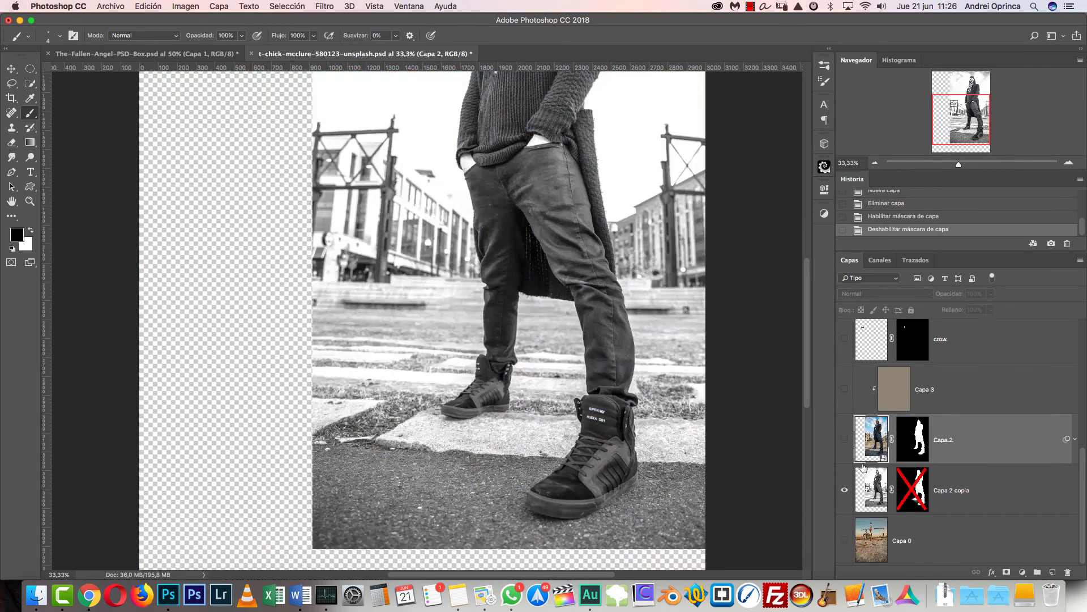
left_click(844, 491, "alt")
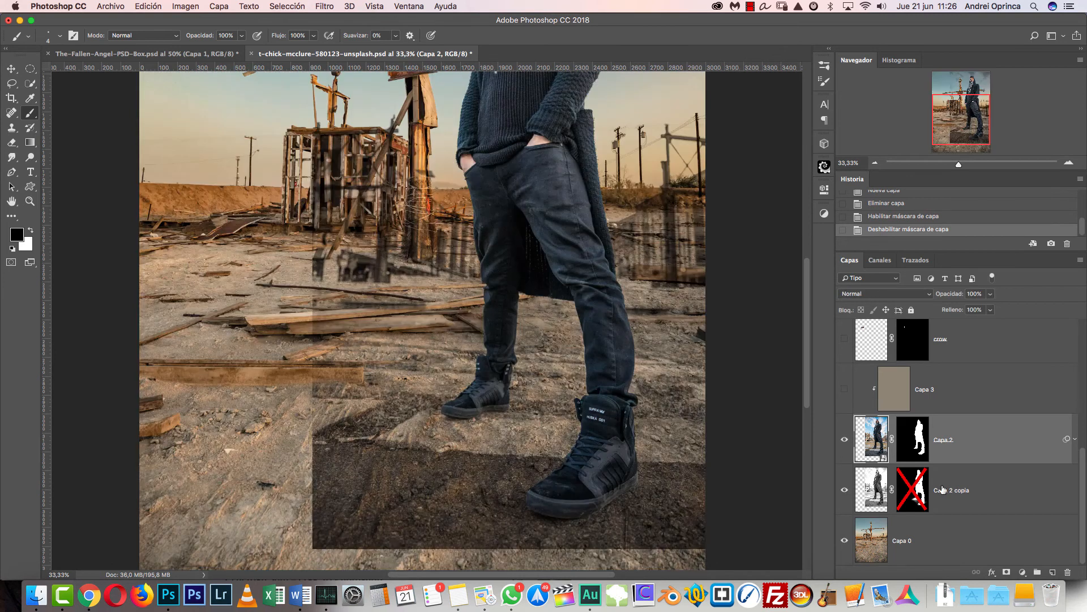
left_click(970, 494)
left_click(886, 293)
left_click(875, 262)
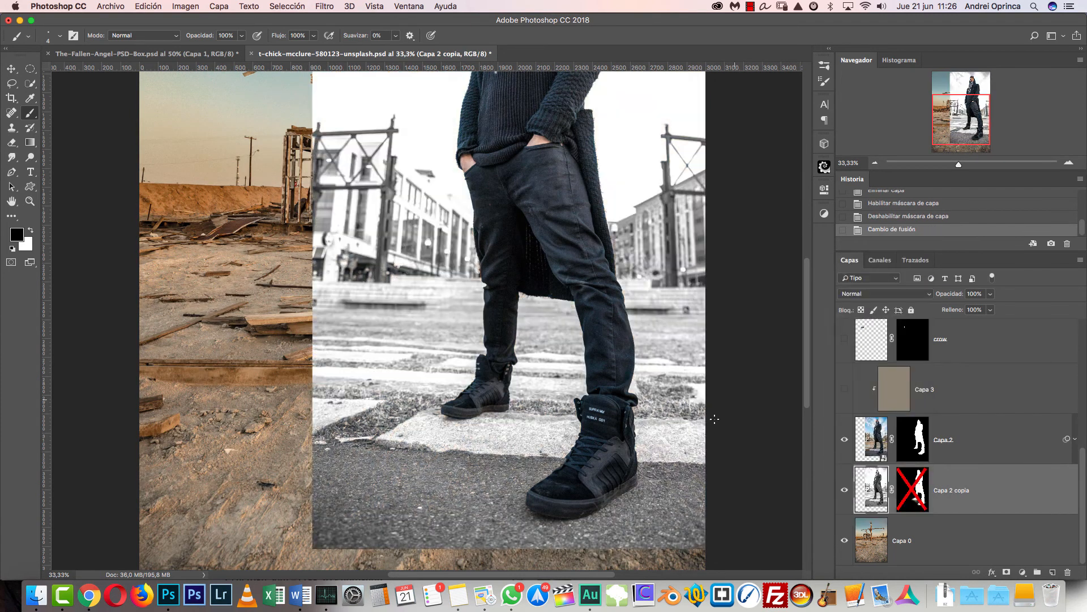
- Replace Capa 2 copia with a fresh, unmasked duplicate of Capa 2 placed directly beneath it, and rasterize the duplicate
left_click_drag(1064, 505, 1067, 572)
left_click_drag(991, 503, 983, 513)
left_click_drag(928, 539, 1068, 572)
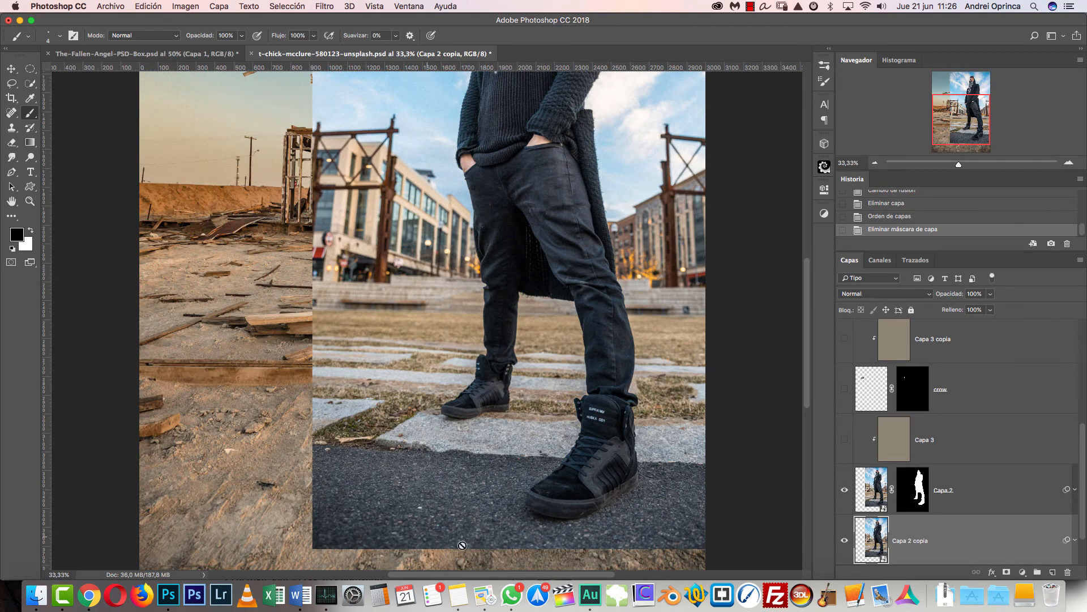
scroll(656, 330, "up", 5)
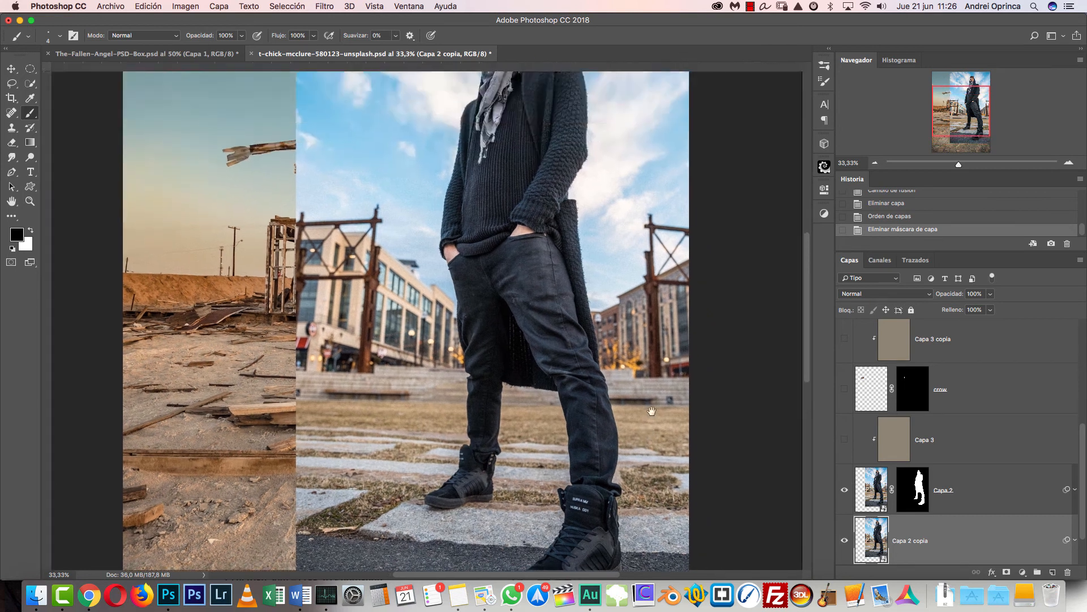
scroll(593, 430, "down", 5)
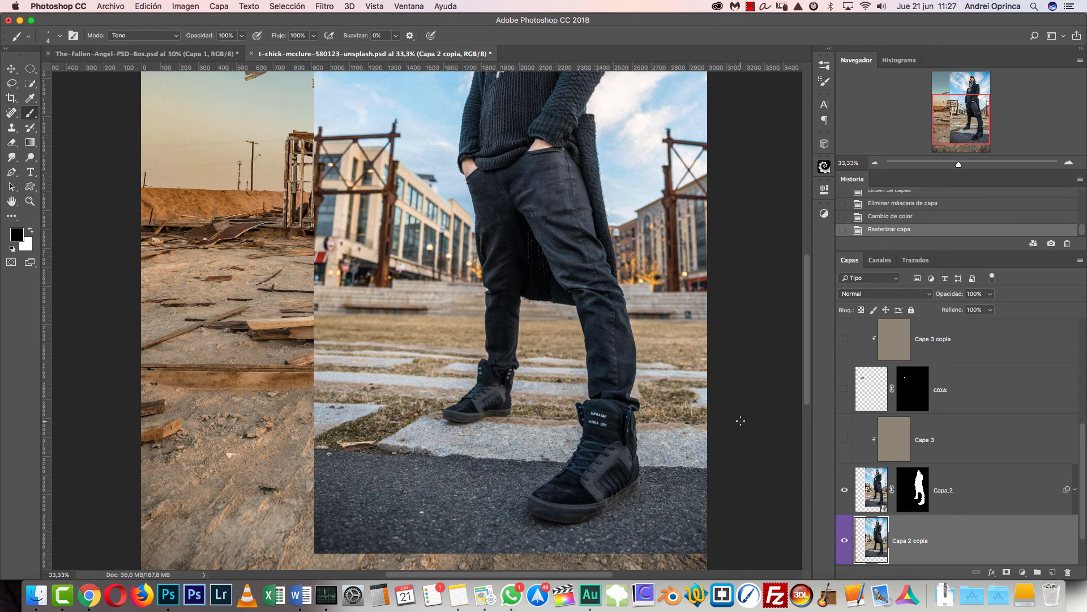
- Try desaturating Capa 2 copia, undo it, and look through the image adjustments for the Desaturate command
key("shift+super+u")
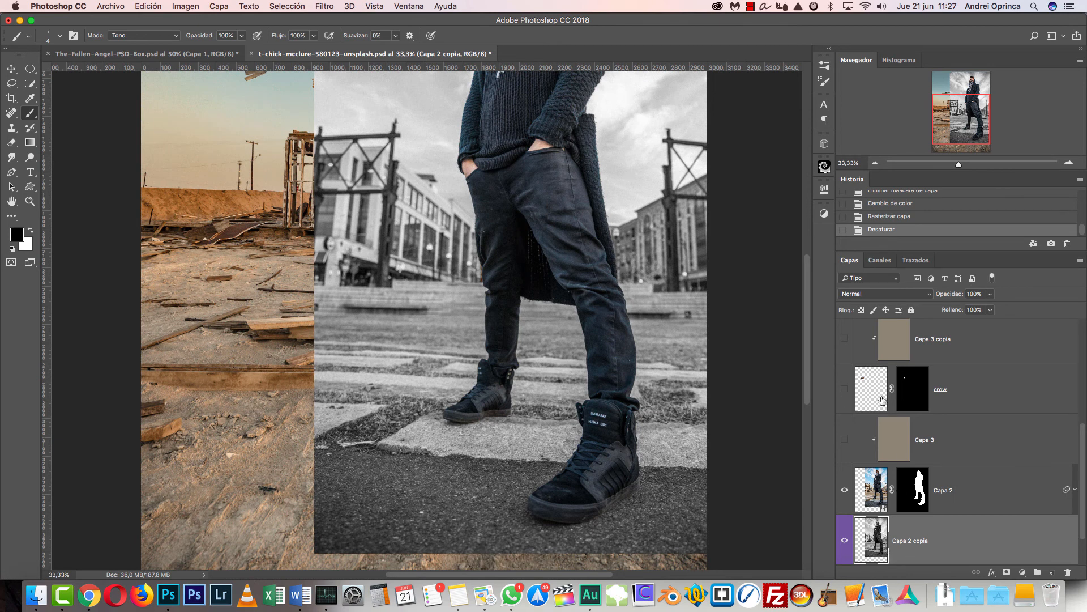
key("super+z")
key("super+z")
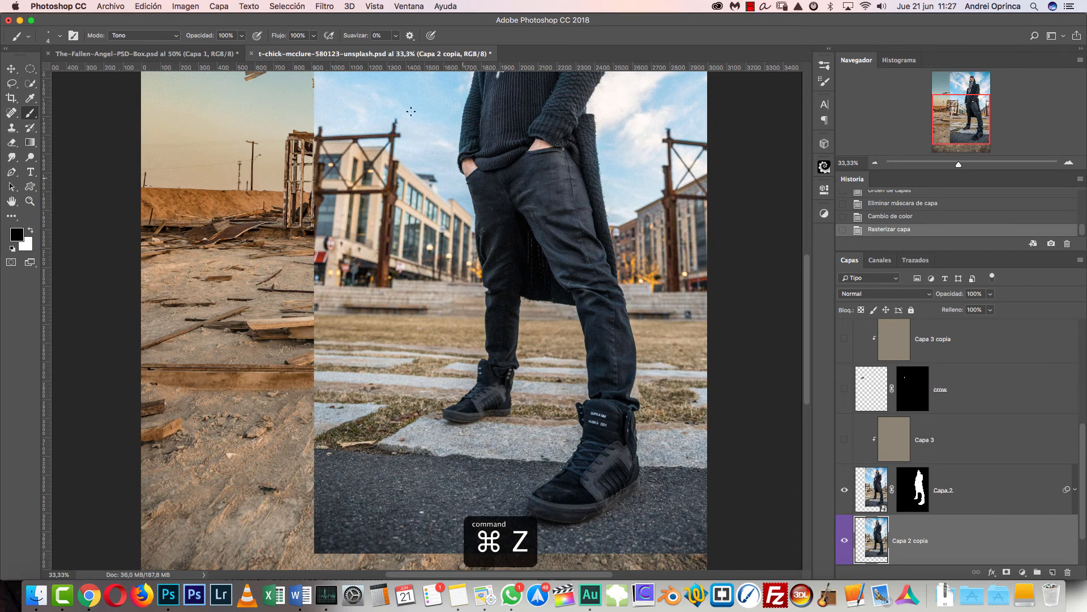
left_click(195, 11)
mouse_move(286, 41)
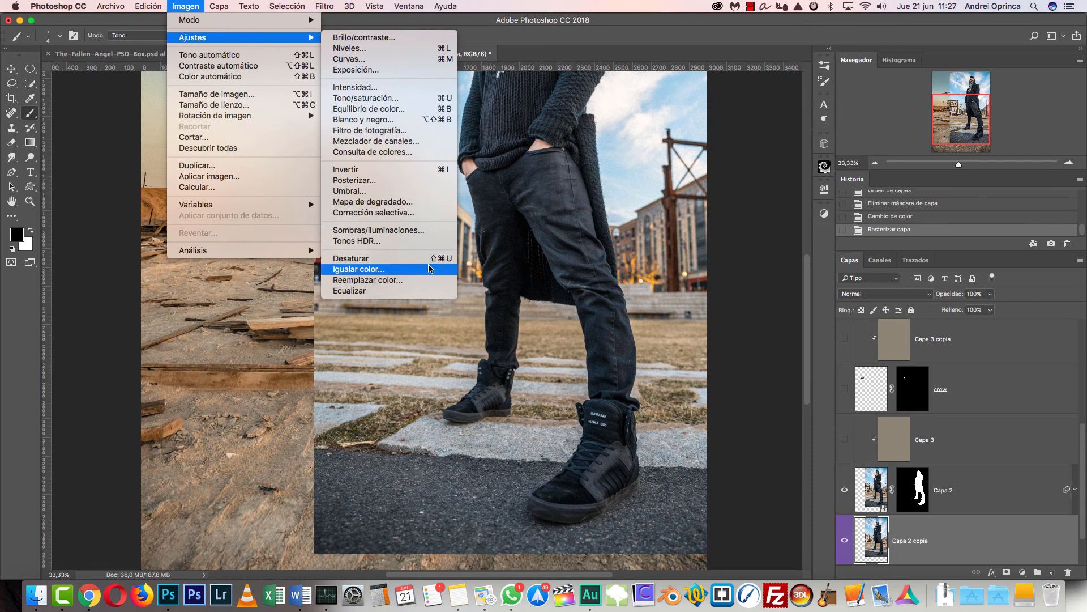
- Add a Black & White adjustment layer above Capa 2 copia and adjust its color sliders
left_click(1024, 574)
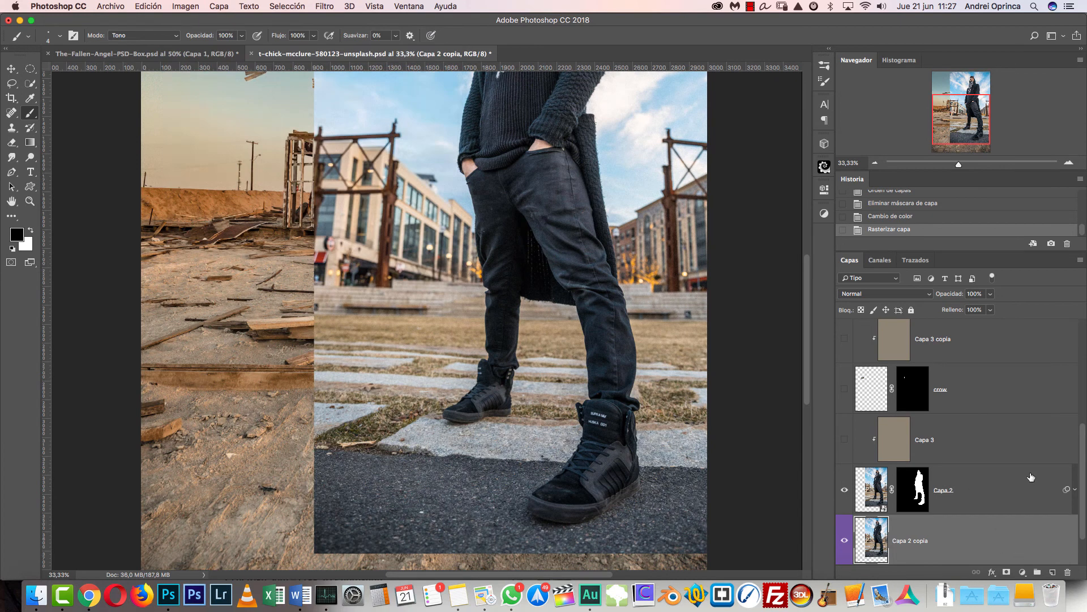
left_click(1021, 574)
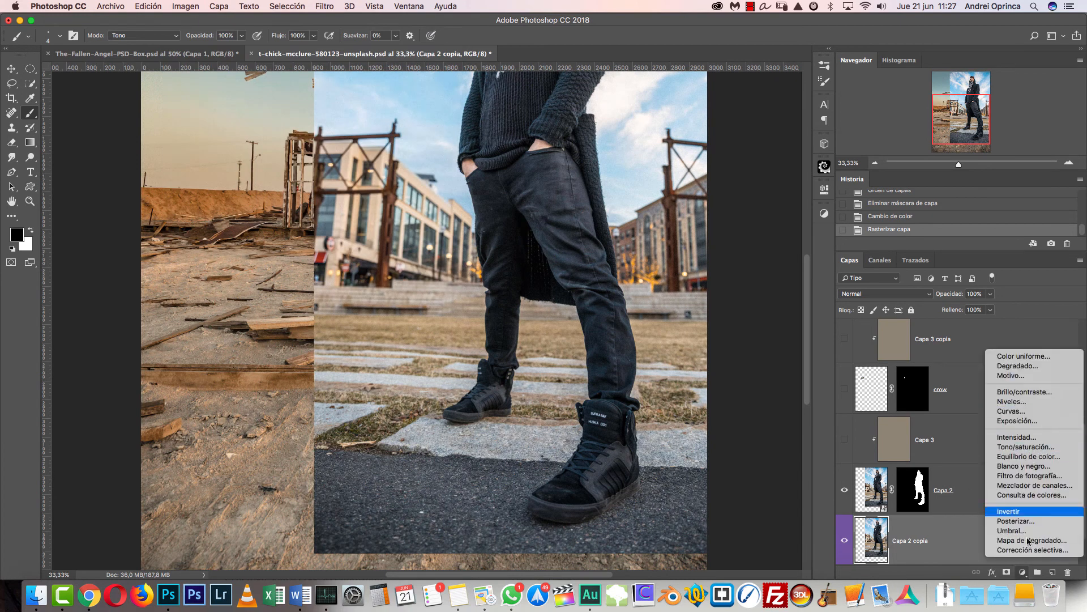
left_click(1030, 466)
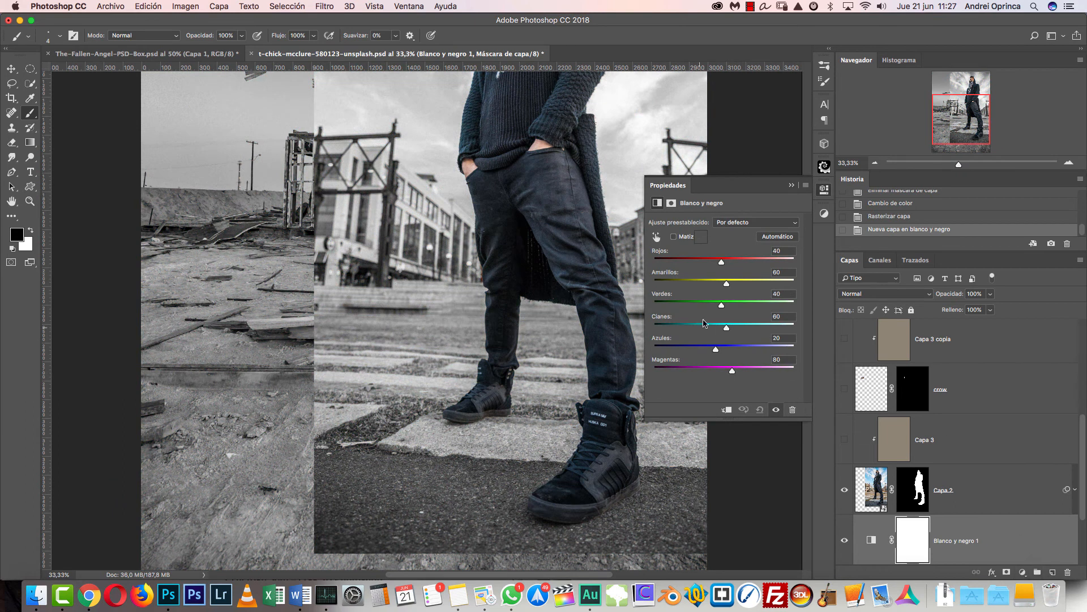
left_click_drag(722, 263, 753, 348)
left_click(791, 185)
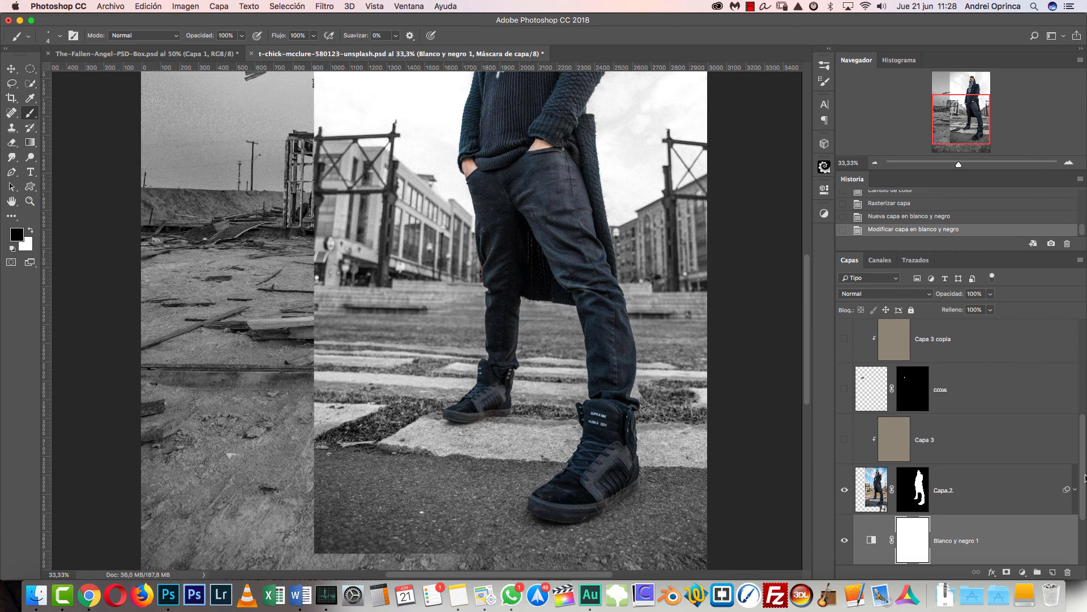
- Merge the Black & White adjustment layer with Capa 2 copia, and select the merged layer together with Capa 2
scroll(979, 461, "down", 5)
left_click(978, 471, "shift")
right_click(1014, 467)
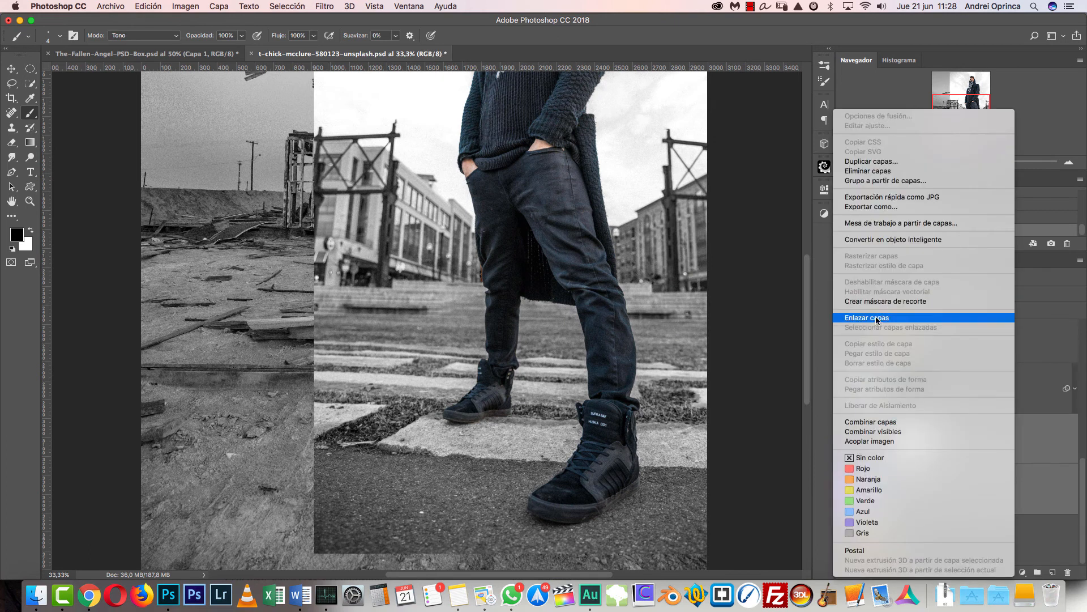
left_click(881, 424)
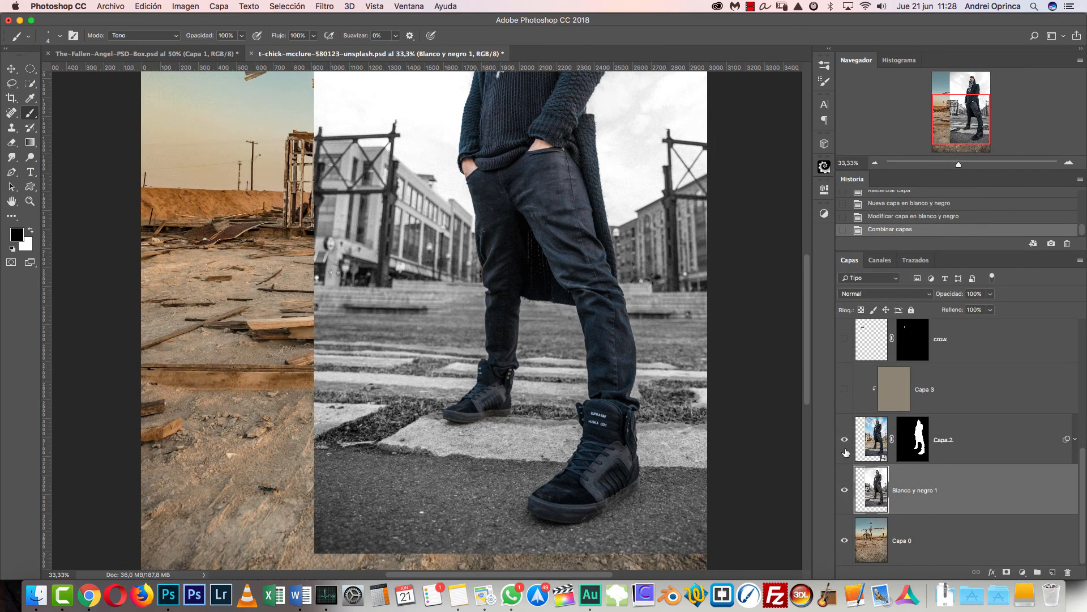
left_click(845, 489)
left_click(845, 489)
left_click(1005, 453)
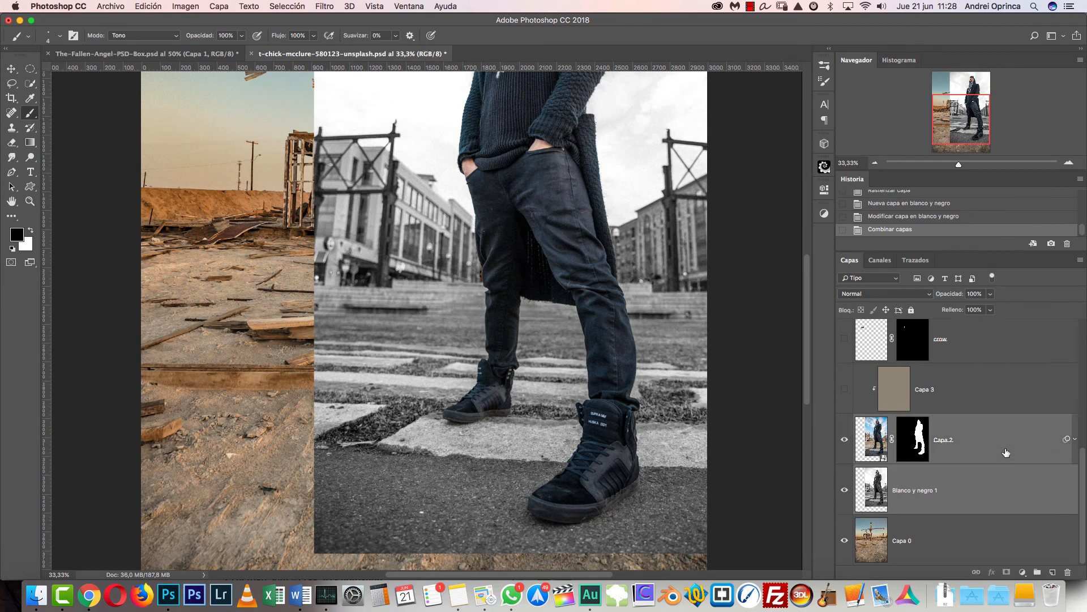
- Link Capa 2 with the Blanco y negro 1 layer, test that they move together, and undo the move
right_click(1006, 453)
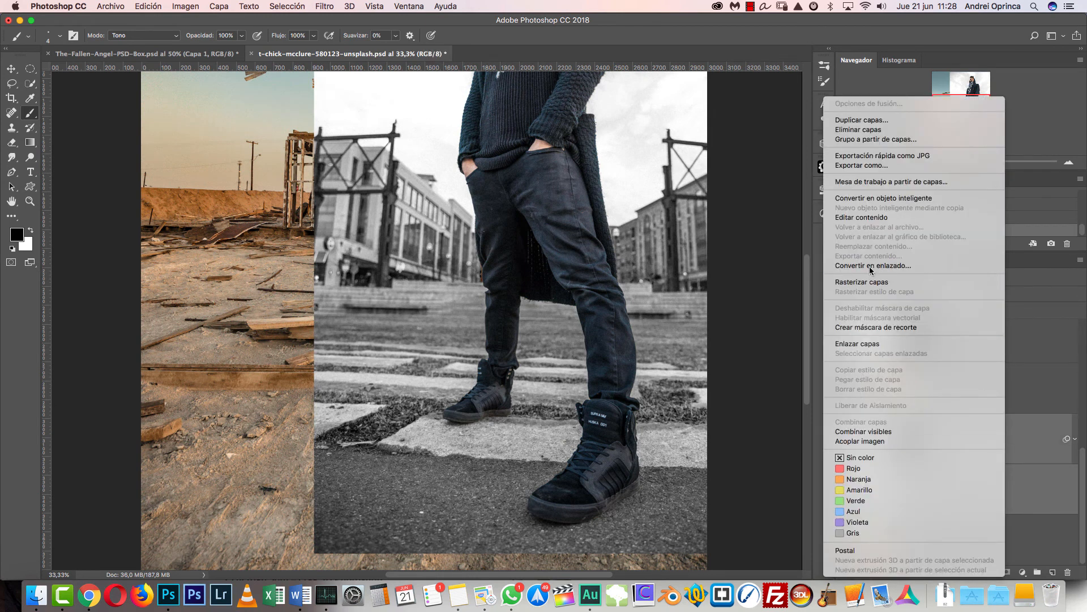
left_click(868, 344)
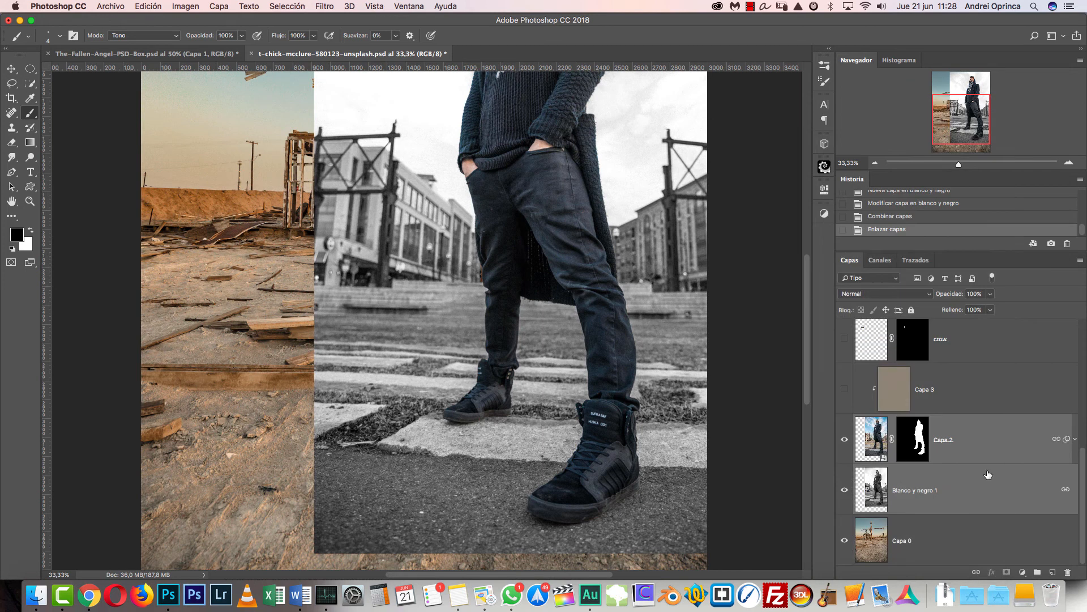
key("v")
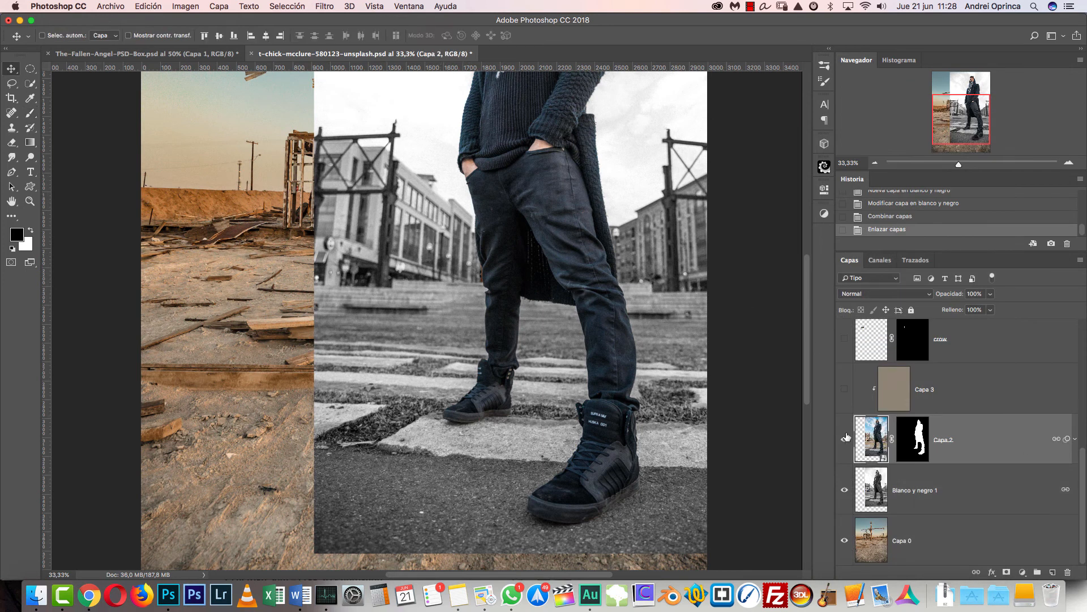
left_click_drag(662, 377, 567, 343)
key("super+z")
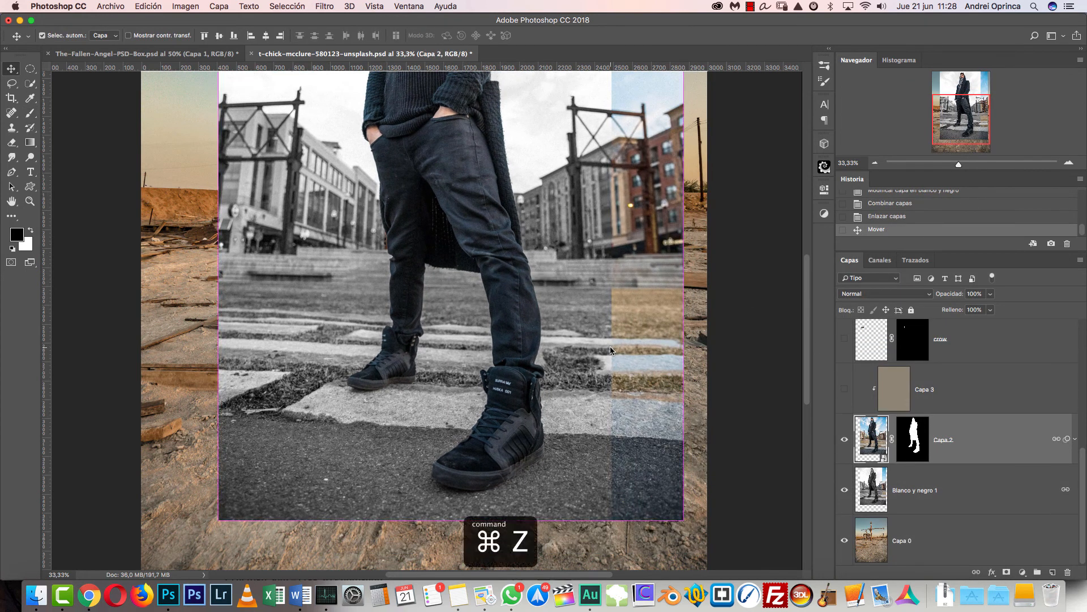
- Set the blend mode of the Blanco y negro 1 layer to Multiply (Multiplicar)
left_click(1009, 480)
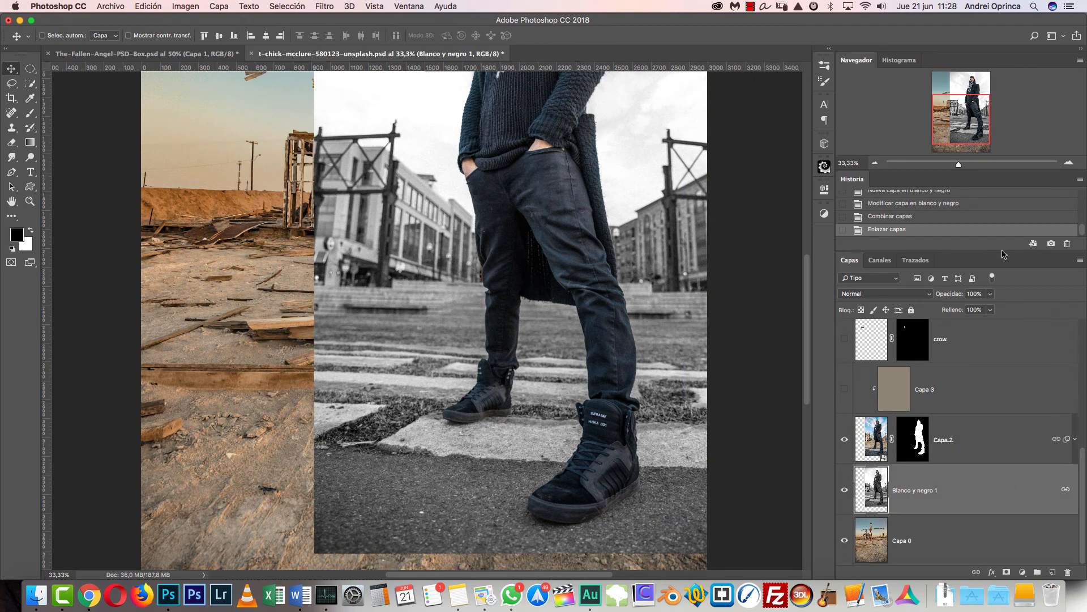
scroll(568, 468, "up", 1)
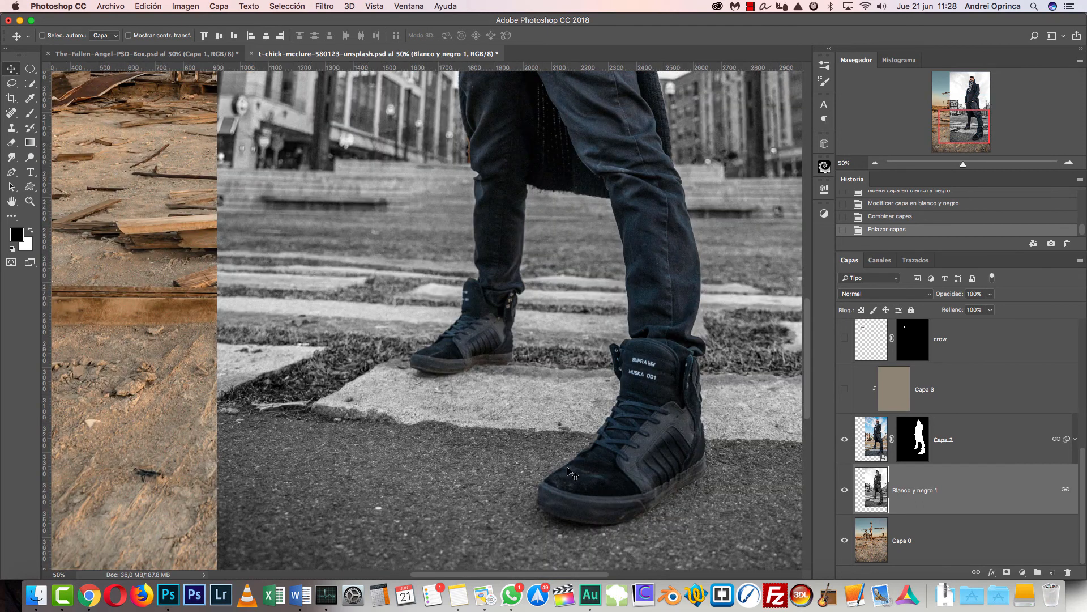
scroll(572, 472, "down", 2)
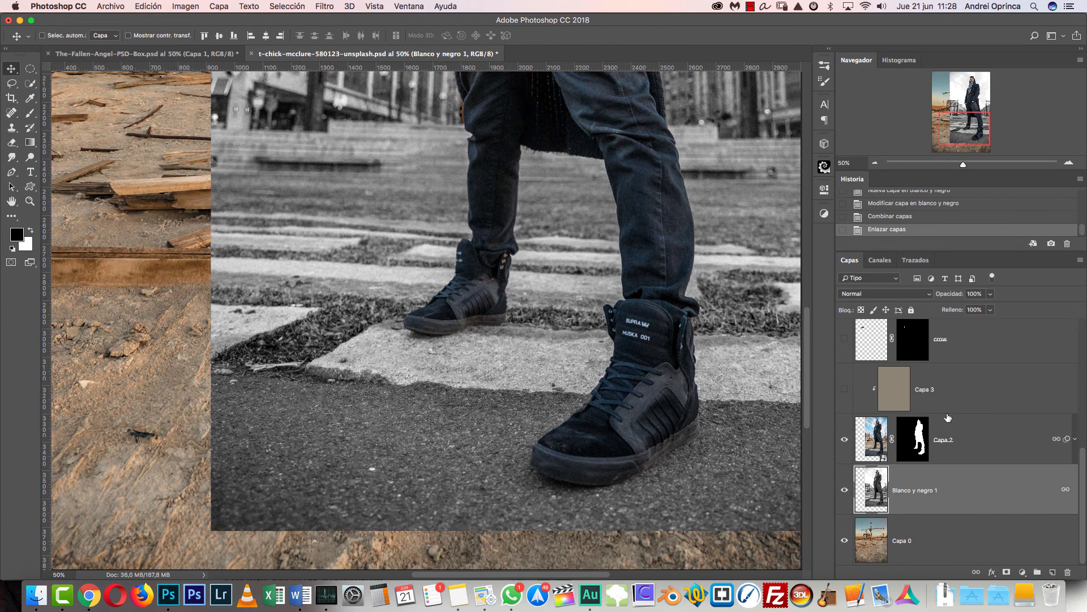
left_click(883, 294)
left_click(884, 294)
left_click(877, 293)
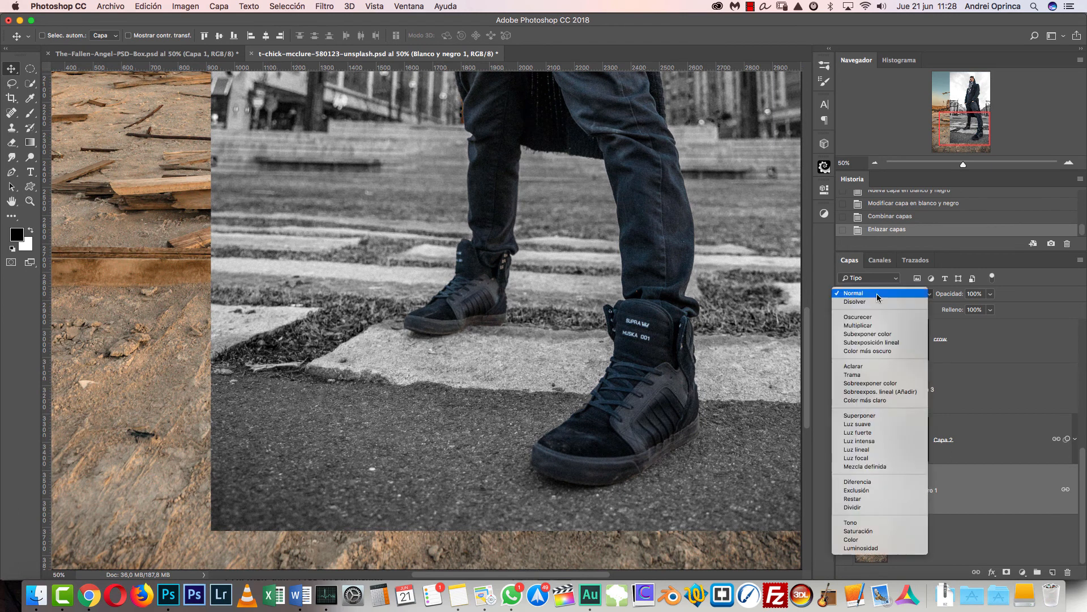
left_click(858, 325)
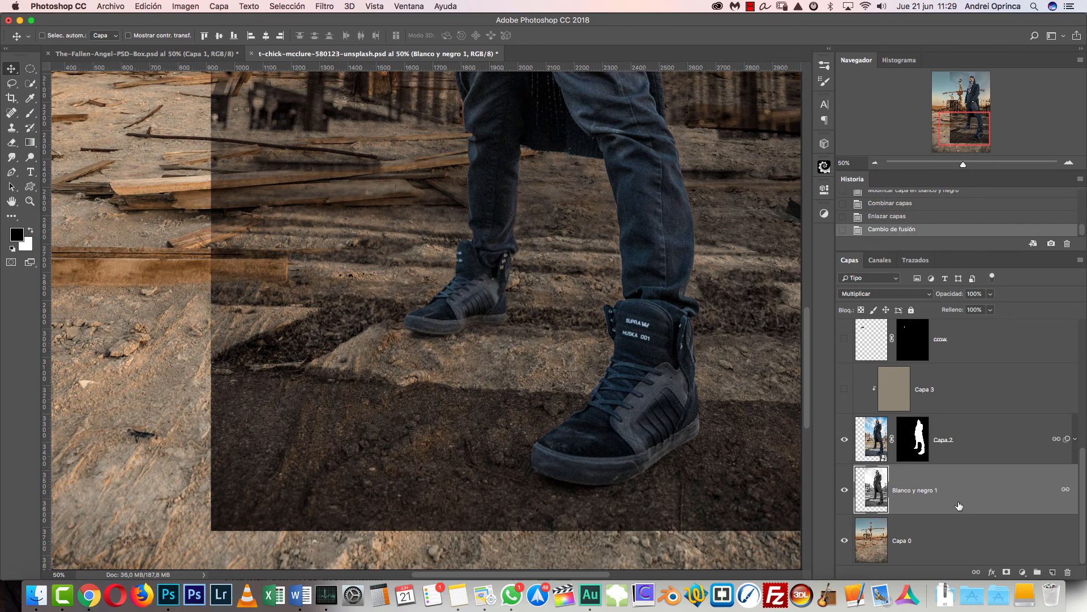
- Apply Levels to the black-and-white copy beneath the cutout, raising the black input to 4, lowering the white input to 185, and fine-tuning the midtones
key("super+l")
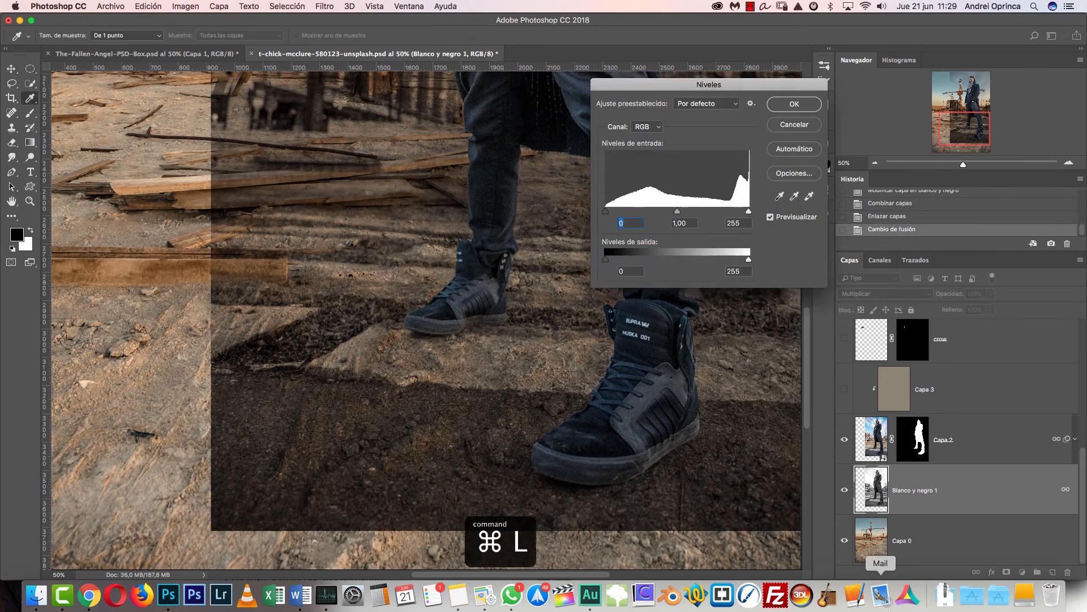
key("Escape")
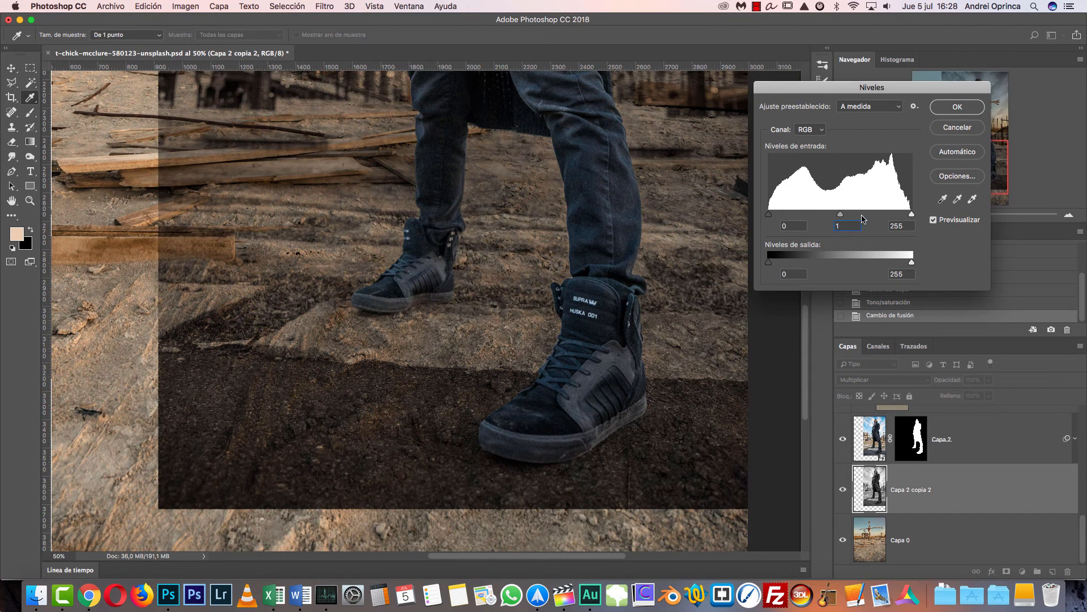
left_click(862, 216)
type("1")
left_click_drag(841, 216, 836, 215)
left_click_drag(911, 215, 773, 216)
left_click_drag(892, 215, 872, 220)
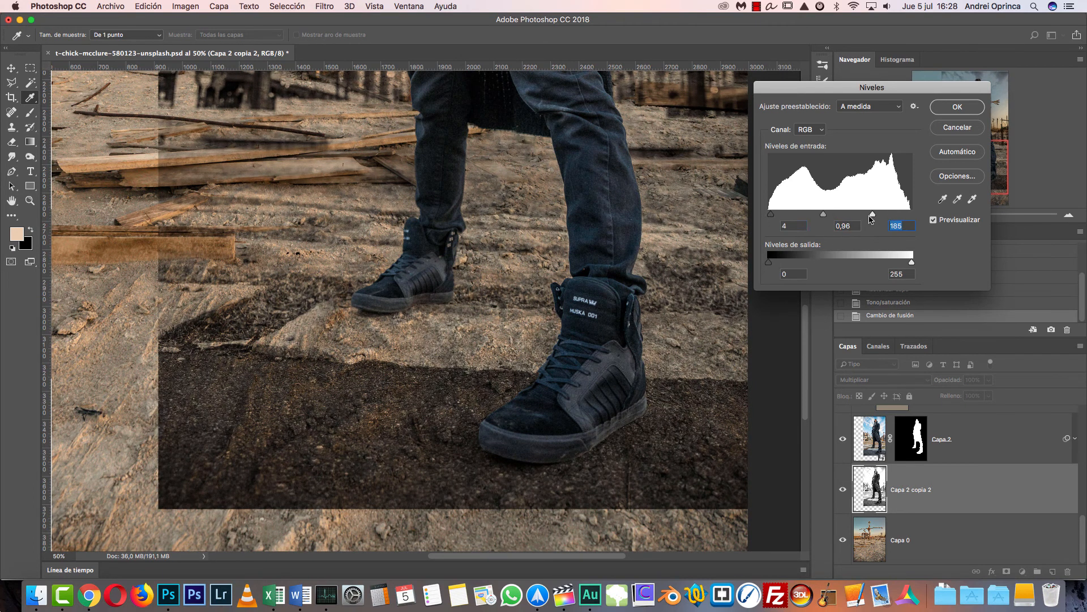
left_click(827, 215)
left_click_drag(824, 214, 827, 216)
left_click(963, 107)
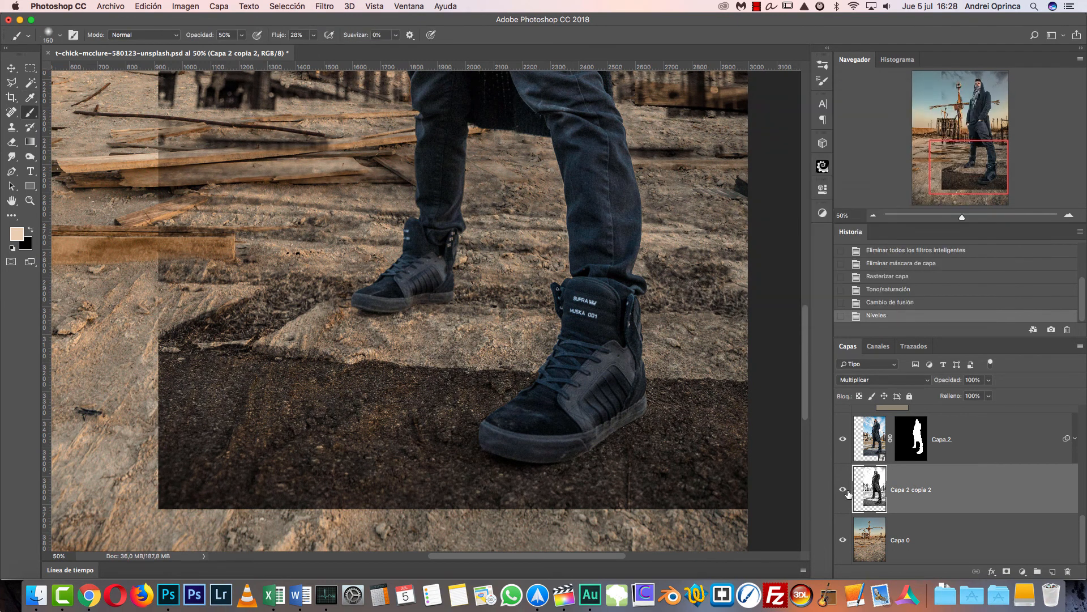
- Isolate Capa 2 copia 2 and compare its contrast before and after the Levels adjustment
left_click(844, 490, "alt")
left_click(844, 490, "alt")
left_click(887, 302)
left_click(844, 489, "alt")
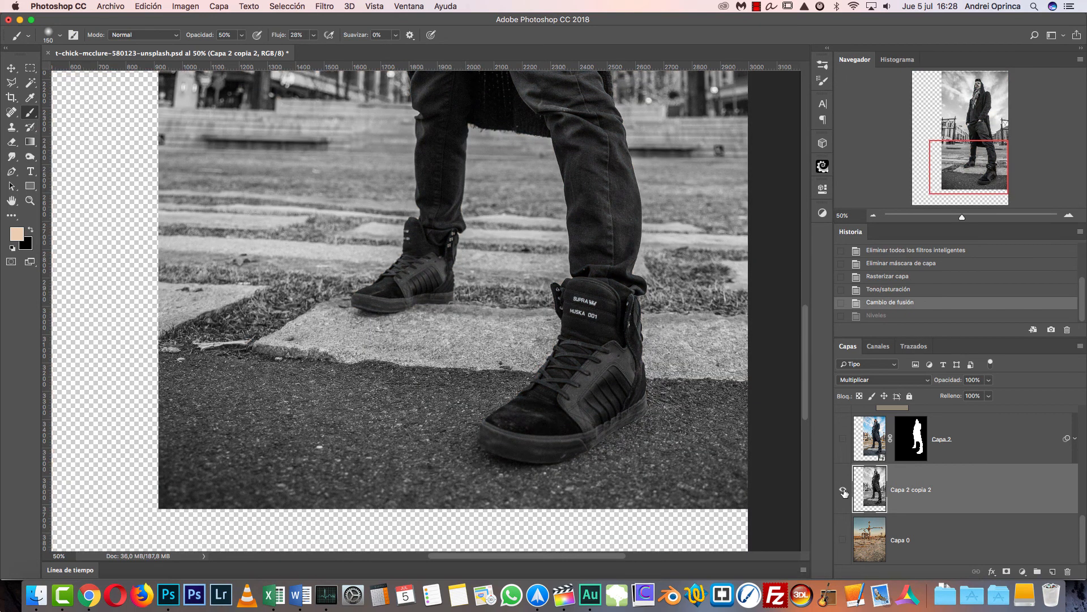
left_click(887, 316)
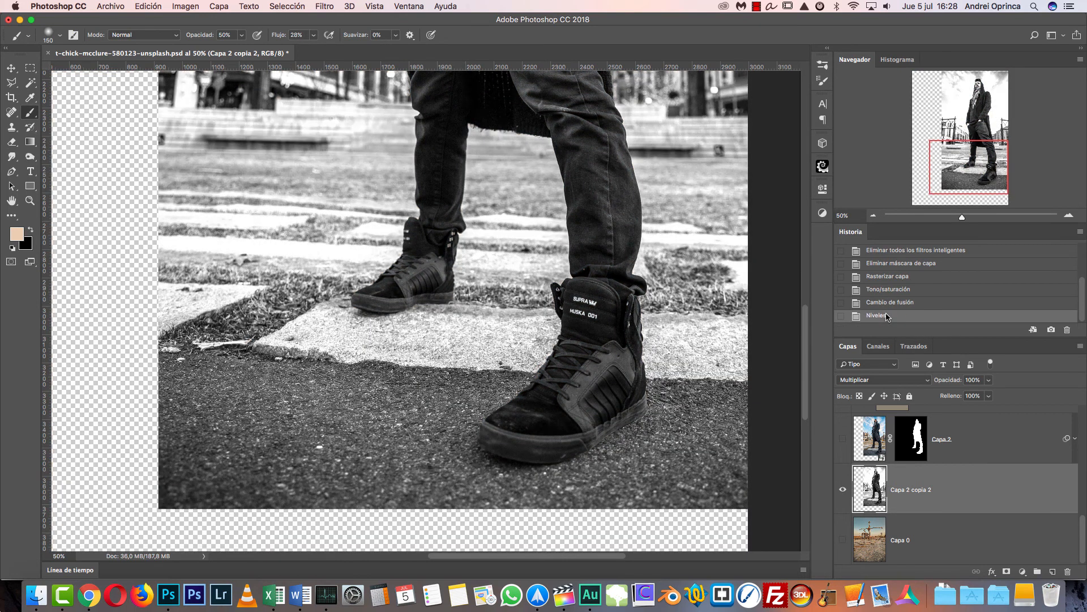
left_click(890, 302)
left_click(877, 315)
- View the background layer Capa 0 on its own, and restore the visibility of all layers
left_click(843, 540)
right_click(844, 540)
left_click(870, 477)
right_click(844, 540)
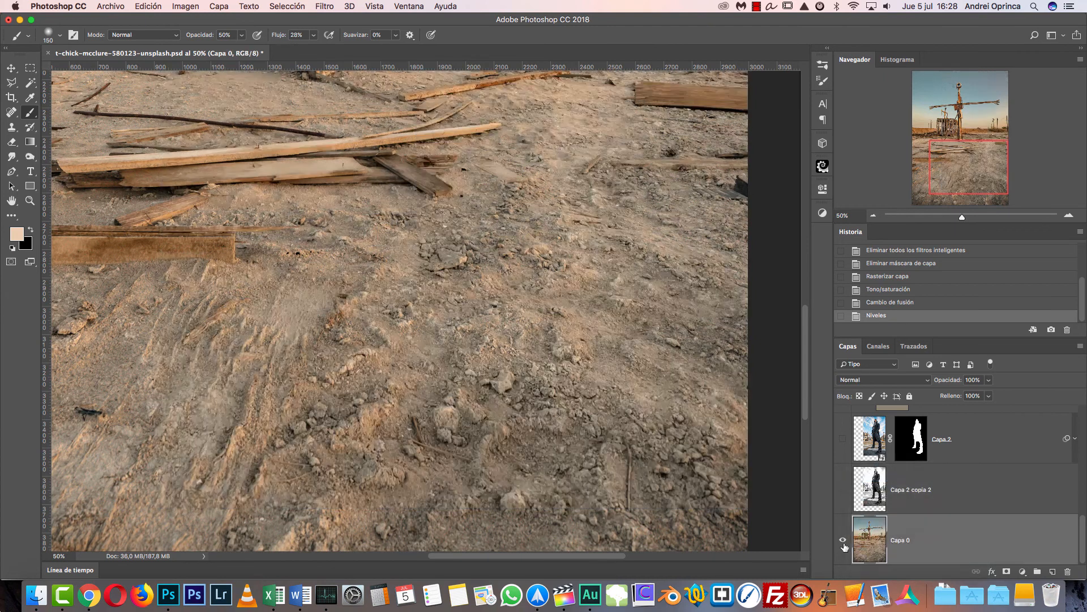
left_click(871, 475)
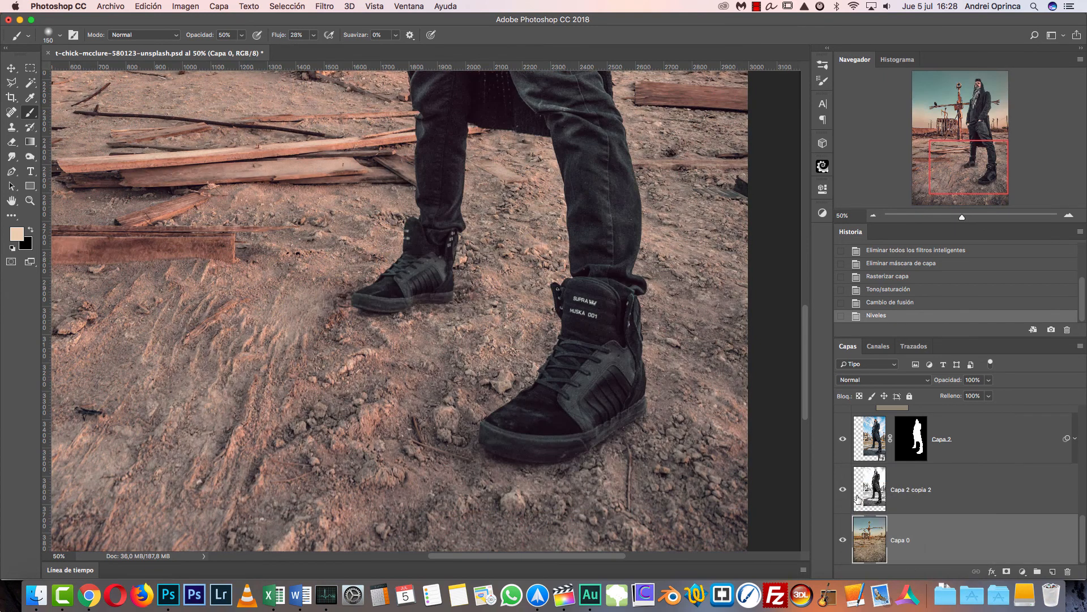
- Add a black layer mask that hides all of Capa 2 copia 2
left_click(938, 501)
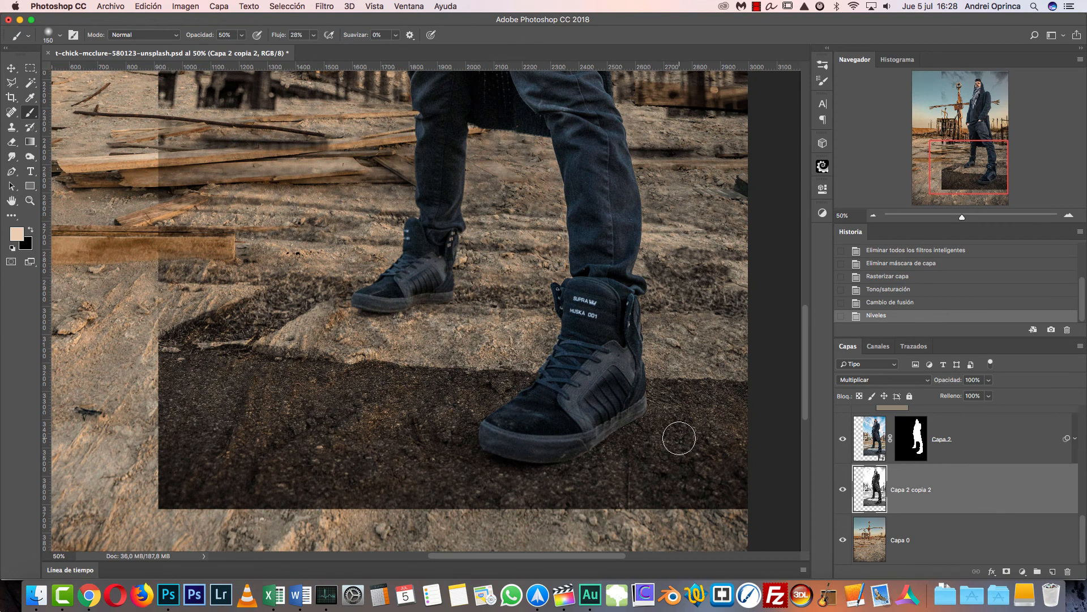
left_click(1006, 572)
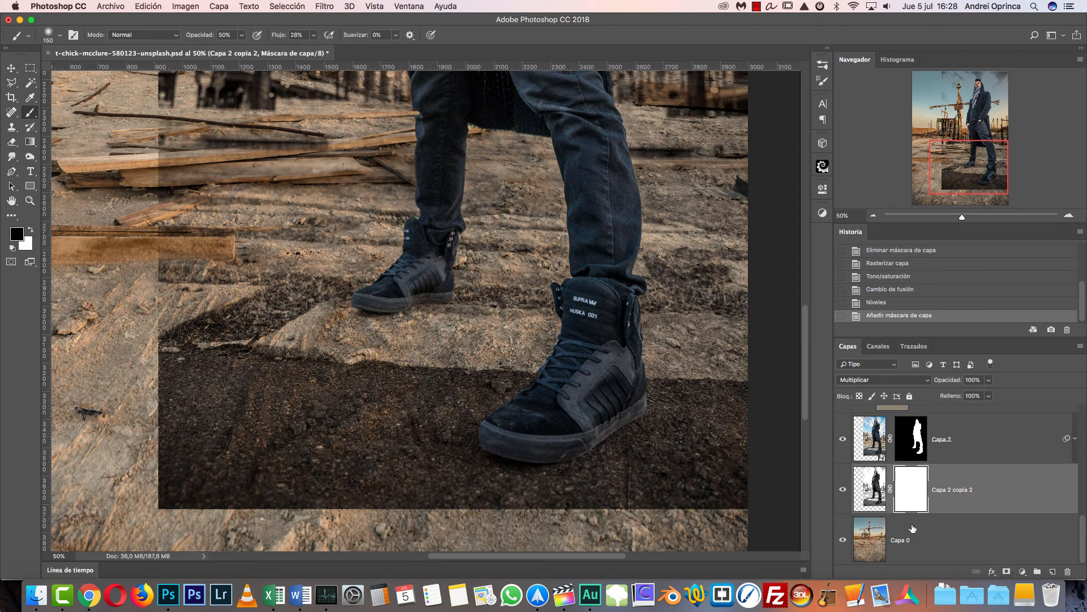
key("ctrl+z")
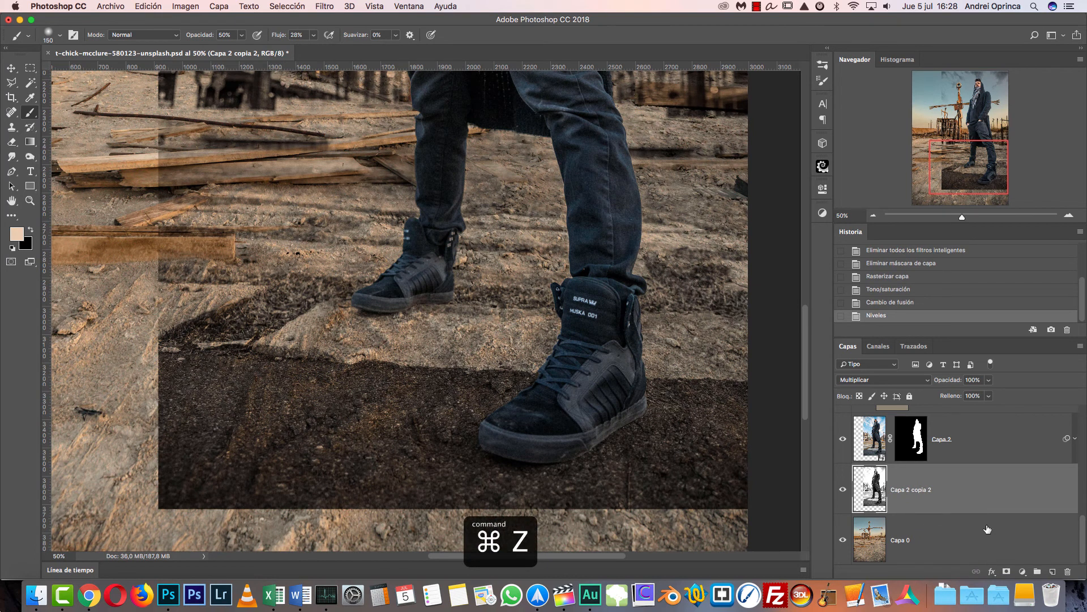
left_click(1007, 572, "alt")
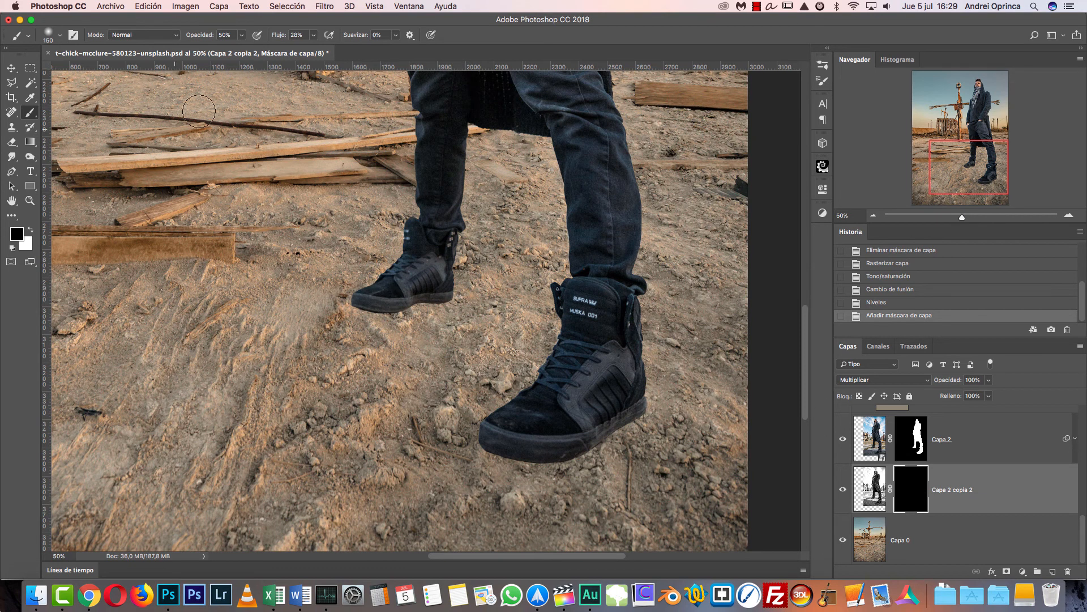
- Set the brush opacity to 100% and its flow to 100%
key("shift+0")
left_click(242, 36)
left_click_drag(237, 48, 211, 48)
left_click(314, 36)
left_click_drag(312, 48, 292, 48)
left_click(257, 27)
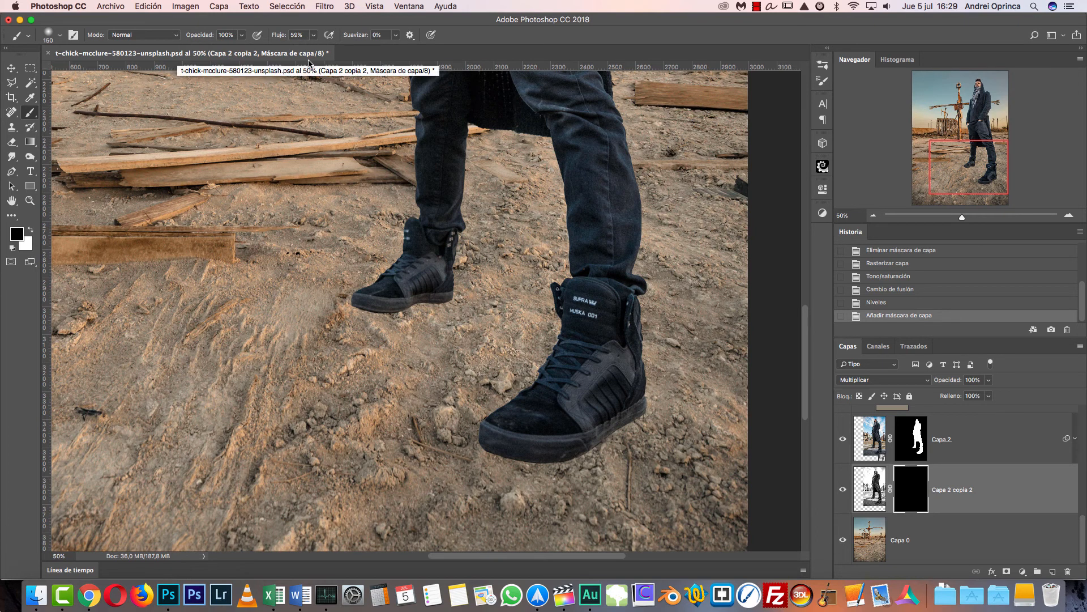
key("shift+0")
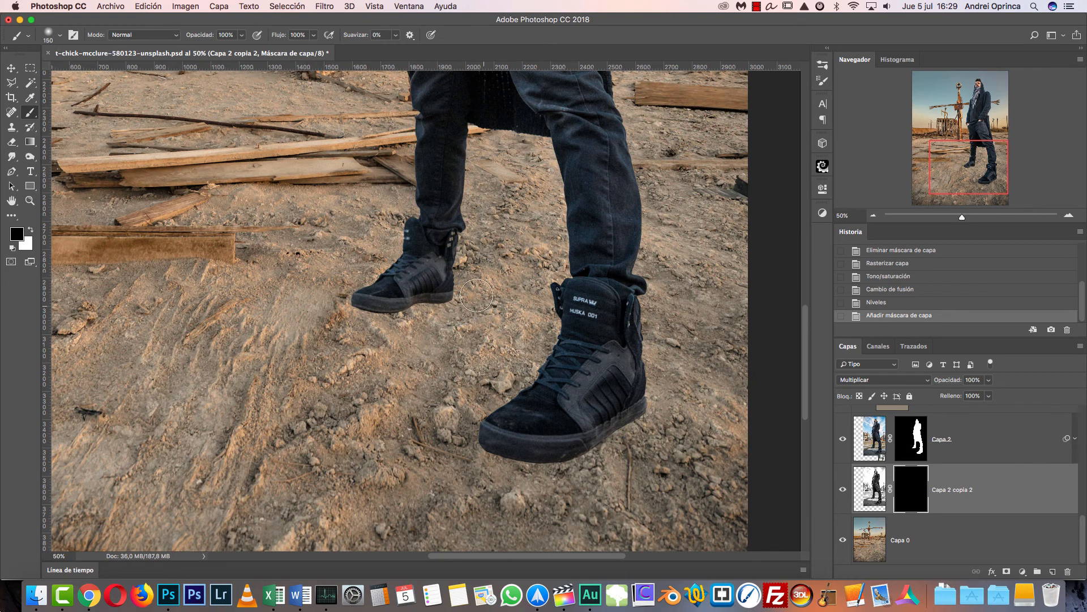
- Paint white on the mask of Capa 2 copia 2 around both shoes to reveal their ground shadows, enlarging the brush for wider strokes
left_click(31, 231)
mouse_move(628, 417)
left_mouse_down()
mouse_move(541, 457)
mouse_move(606, 418)
mouse_move(498, 451)
left_mouse_up()
mouse_move(643, 431)
left_mouse_down()
mouse_move(568, 414)
mouse_move(458, 432)
mouse_move(493, 420)
left_mouse_up()
mouse_move(444, 296)
left_mouse_down()
mouse_move(335, 298)
mouse_move(397, 303)
mouse_move(453, 289)
left_mouse_up()
key("bracketright")
key("bracketright")
key("bracketright")
key("bracketright")
key("bracketright")
key("bracketright")
key("bracketright")
mouse_move(644, 405)
left_mouse_down()
mouse_move(410, 343)
mouse_move(336, 311)
mouse_move(611, 338)
mouse_move(311, 303)
mouse_move(539, 332)
mouse_move(471, 365)
mouse_move(478, 375)
mouse_move(319, 363)
left_mouse_up()
- Paint black on the mask around the legs and shoes to hide the excess original ground
key("x")
mouse_move(262, 330)
left_mouse_down()
mouse_move(309, 293)
mouse_move(572, 240)
left_mouse_up()
left_click_drag(479, 224, 506, 247)
mouse_move(756, 284)
left_mouse_down()
mouse_move(699, 457)
mouse_move(577, 529)
left_mouse_up()
- Restore the contact shadows directly beneath both shoes by painting white on the mask with smaller brush sizes
key("x")
key("bracketleft")
key("bracketleft")
key("bracketleft")
mouse_move(522, 444)
left_mouse_down()
mouse_move(502, 462)
mouse_move(568, 452)
left_mouse_up()
key("bracketleft")
key("bracketleft")
mouse_move(397, 299)
left_mouse_down()
mouse_move(348, 300)
mouse_move(412, 309)
left_mouse_up()
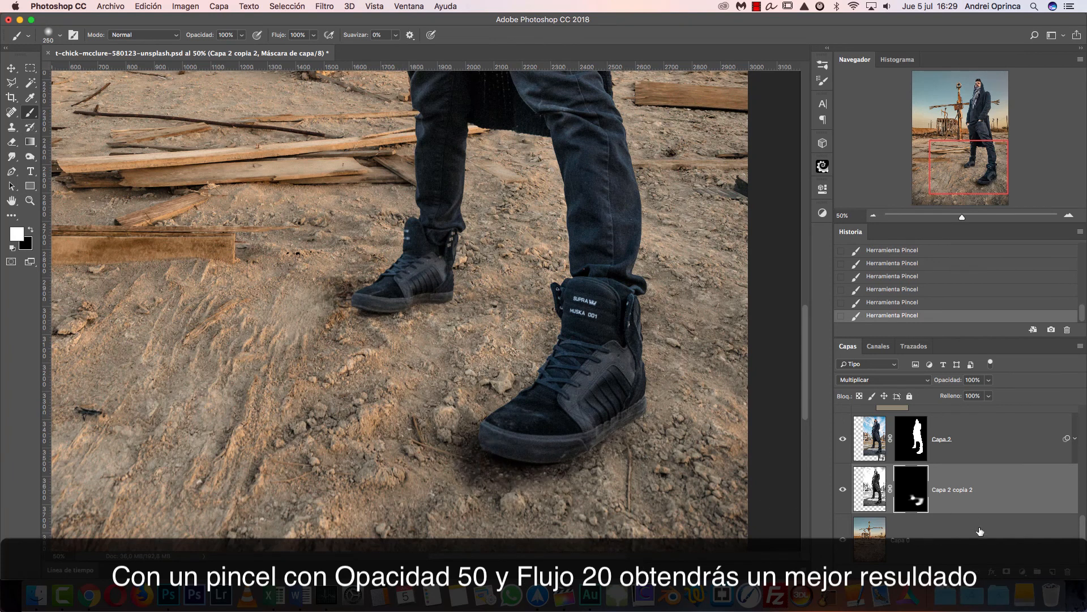
- Lighten the Capa 2 copia 2 image with Levels at black input 13 and midtones 2,17, and check it with the mask briefly disabled
left_click(876, 486)
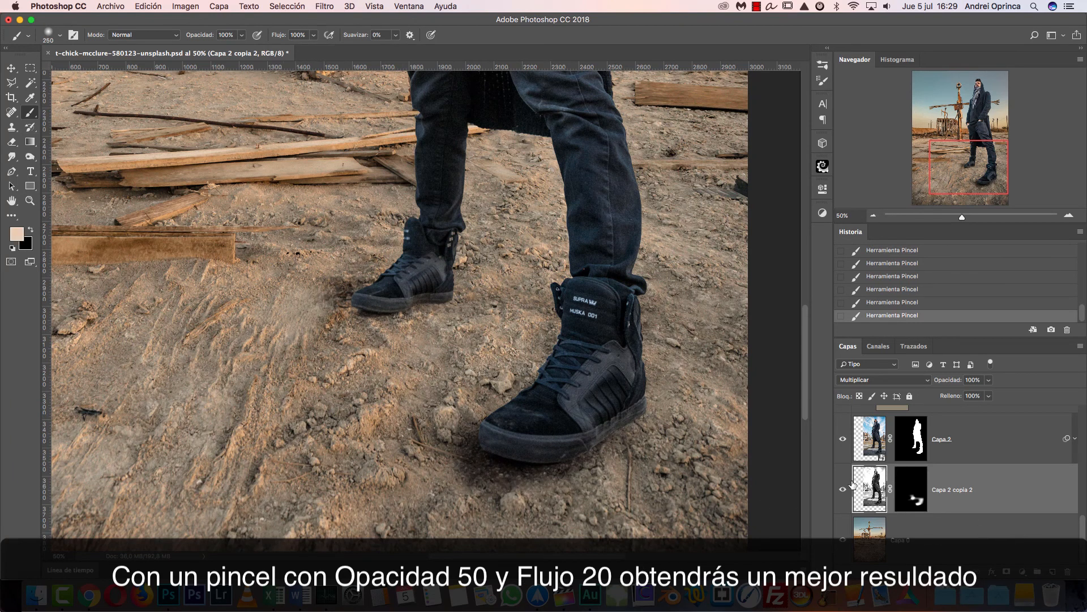
key("super+l")
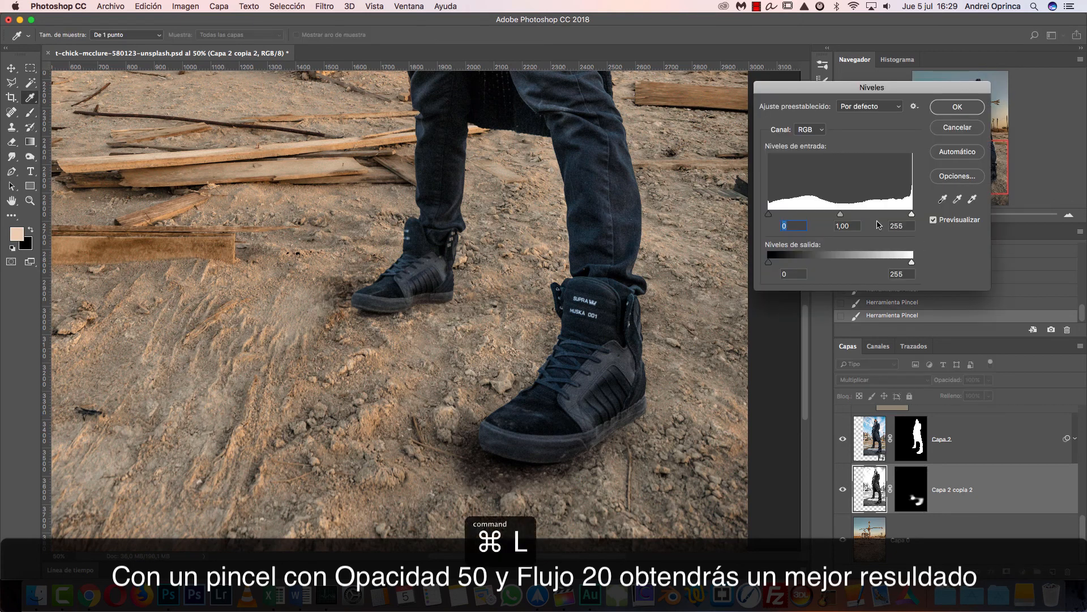
left_click_drag(768, 217, 808, 219)
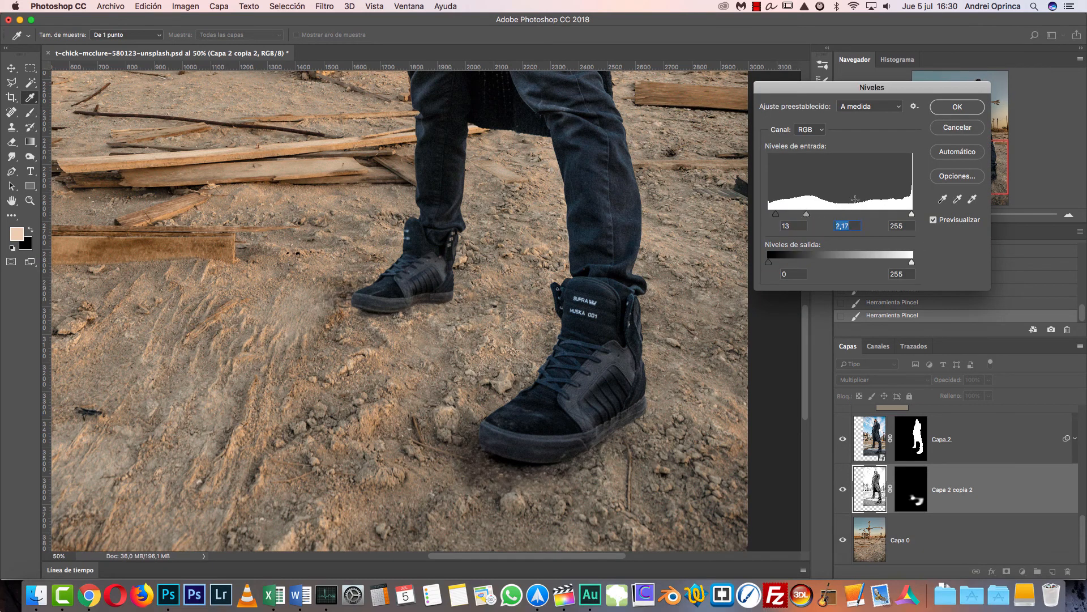
key("Return")
left_click(905, 486, "shift")
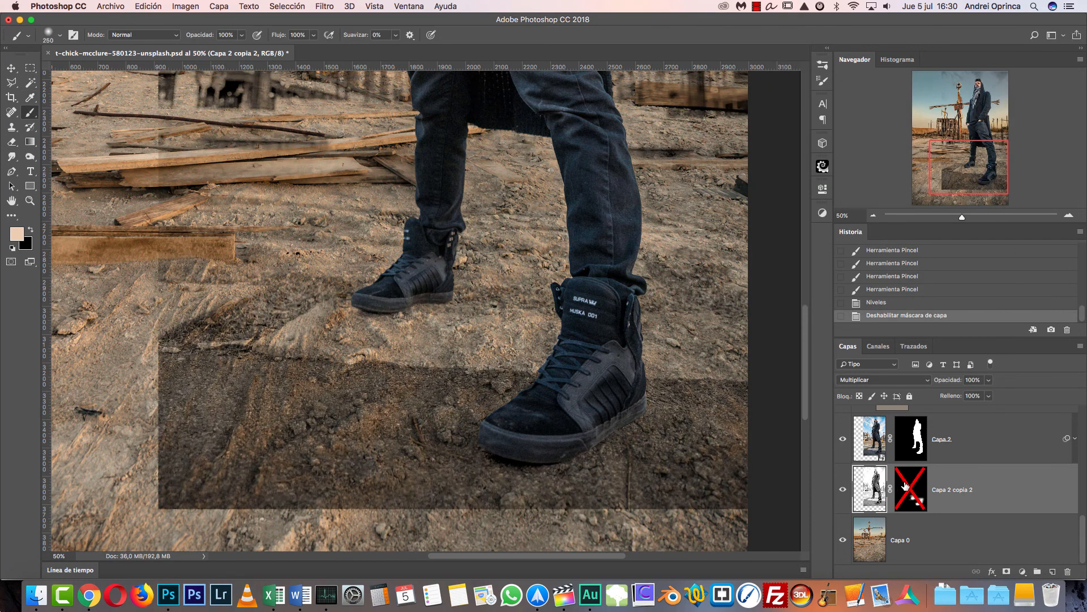
left_click(917, 488, "shift")
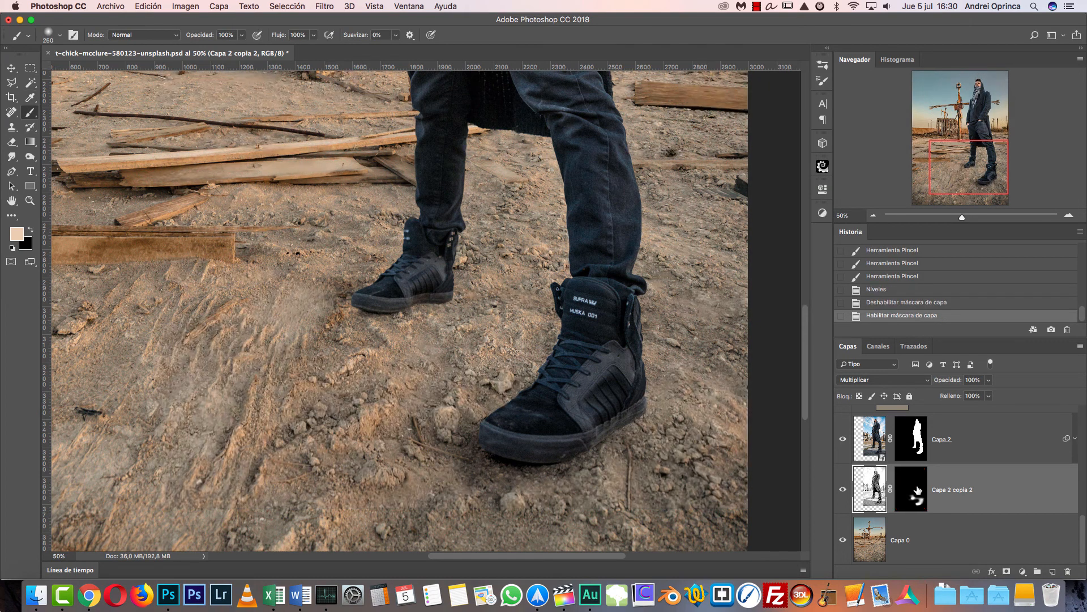
- Fill the layer mask of Capa 2 copia 2 with black to clear the painted shadow areas
left_click(918, 488)
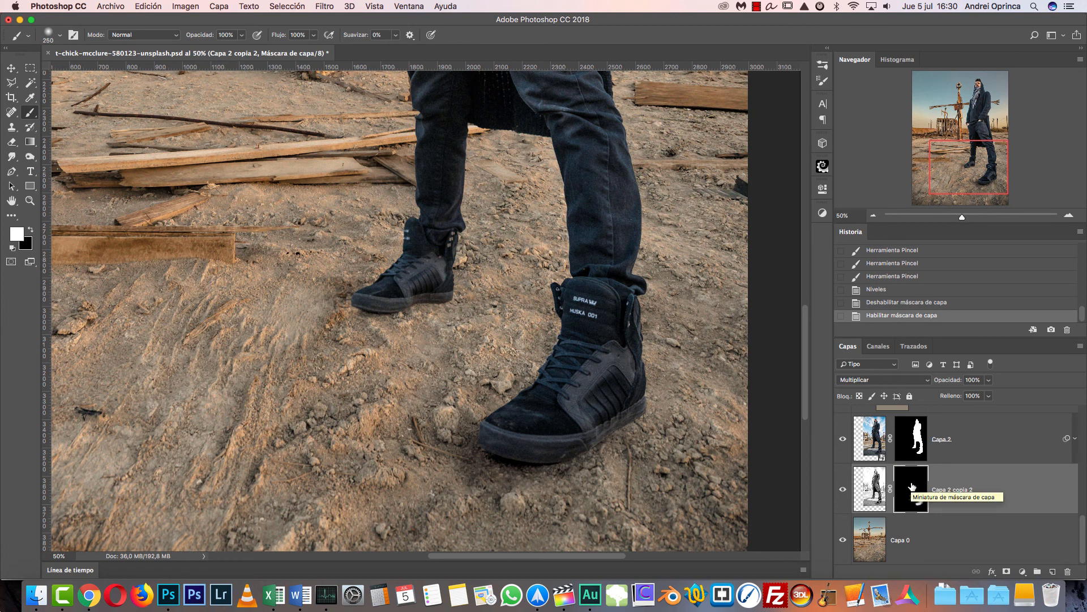
key("z")
key("x")
key("alt+BackSpace")
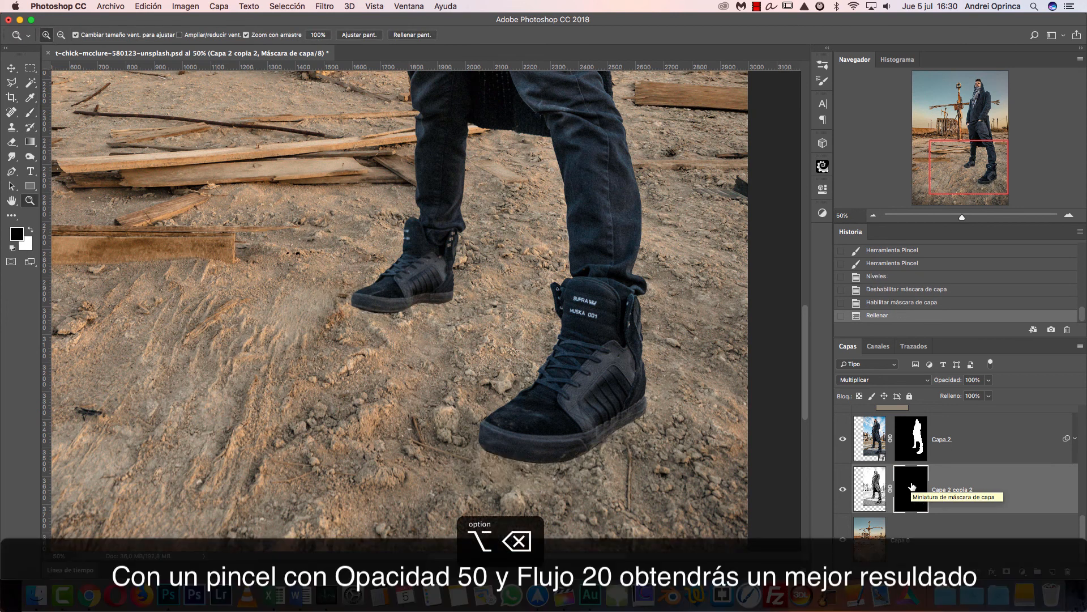
- Paint white on the mask around the shoes with a large 600 px brush to reveal a broad, soft ground shadow
key("b")
scroll(574, 383, "down", 2)
key("]")
key("]")
key("]")
key("]")
left_click_drag(435, 330, 560, 362)
key("x")
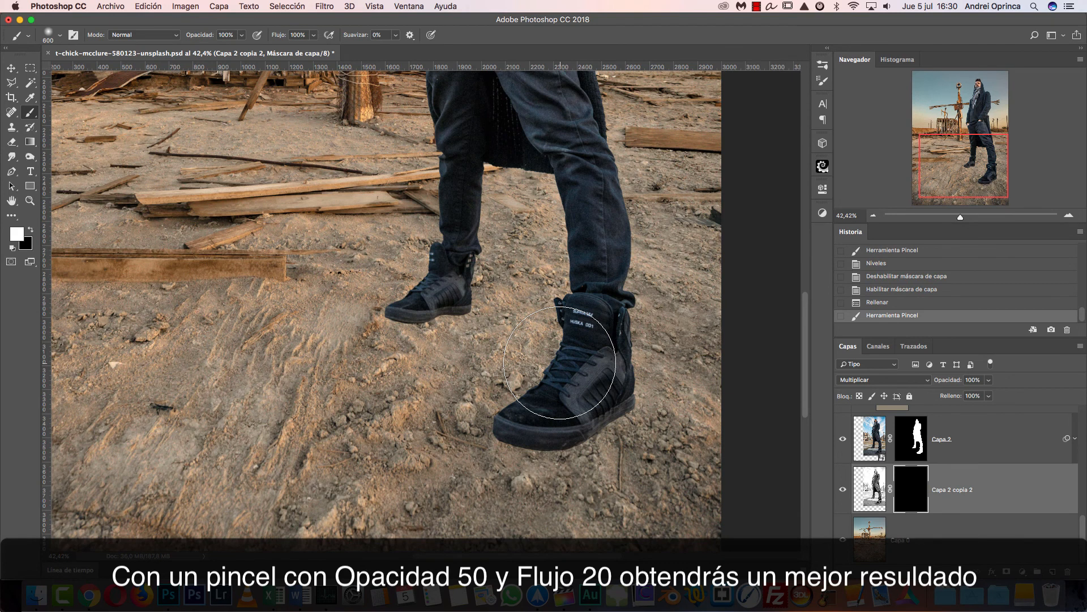
mouse_move(575, 388)
left_mouse_down()
mouse_move(493, 411)
mouse_move(471, 380)
left_mouse_up()
left_click_drag(487, 371, 363, 323)
left_click_drag(351, 339, 397, 368)
mouse_move(422, 422)
left_mouse_down()
mouse_move(666, 429)
mouse_move(626, 396)
left_mouse_up()
- Soften the outer areas of the shadow by painting black on the mask at 50% opacity, reducing the brush to 400 px
key("x")
left_click_drag(489, 372, 408, 391)
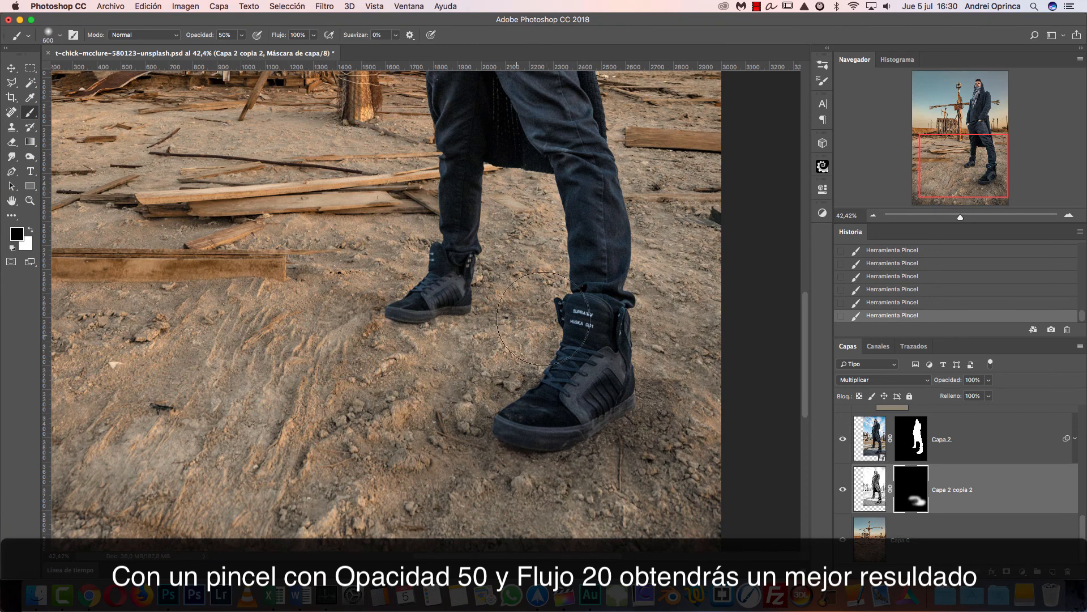
key("[")
key("[")
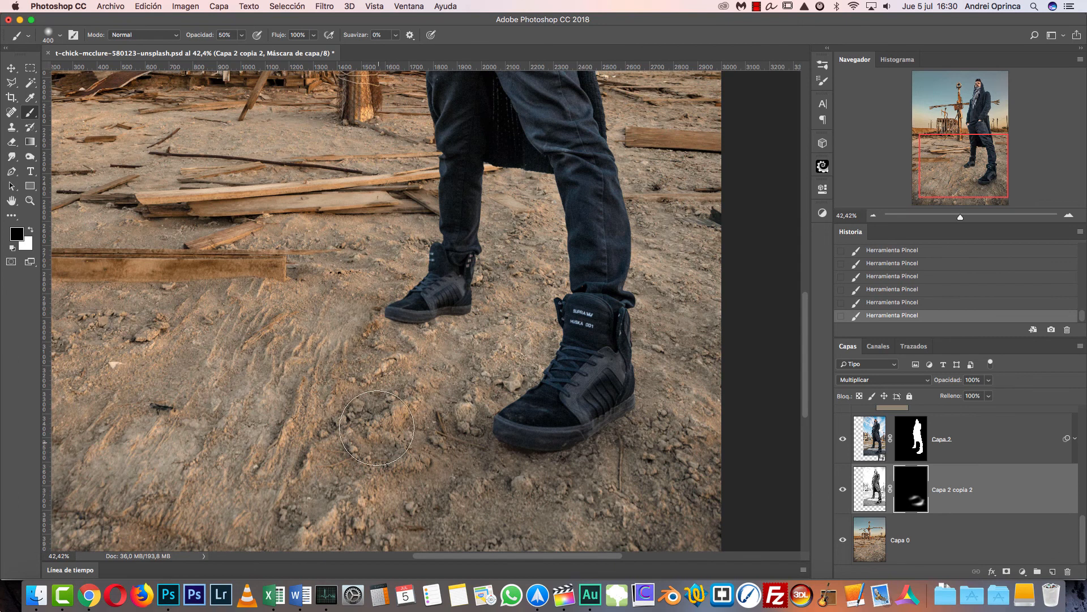
- Touch up the contact shadows at the shoes with white on the mask, using a smaller 175 px brush
key("x")
key("bracketleft")
key("bracketleft")
key("bracketleft")
key("bracketleft")
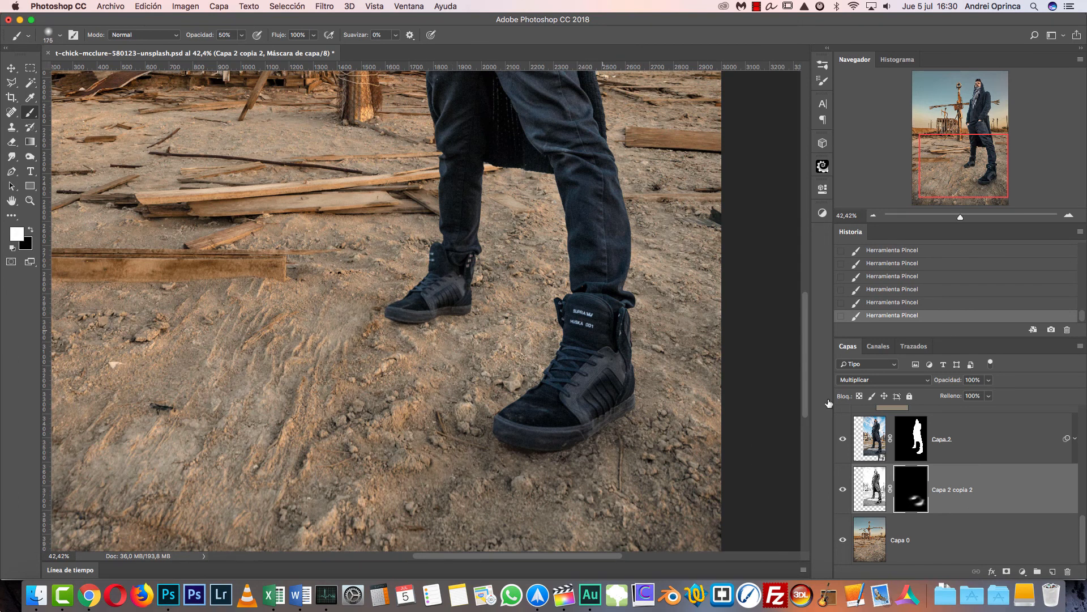
- Compare the composite with and without the Capa 2 copia 2 shadow layer, up close and at full view
left_click(840, 492)
left_click(841, 492)
key("super+0")
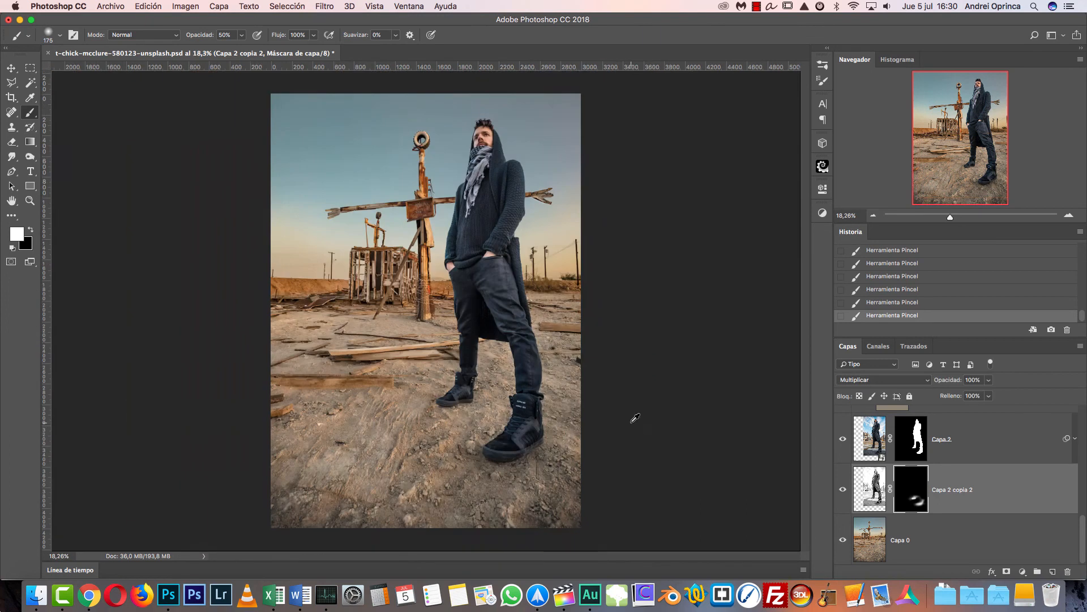
left_click(841, 491)
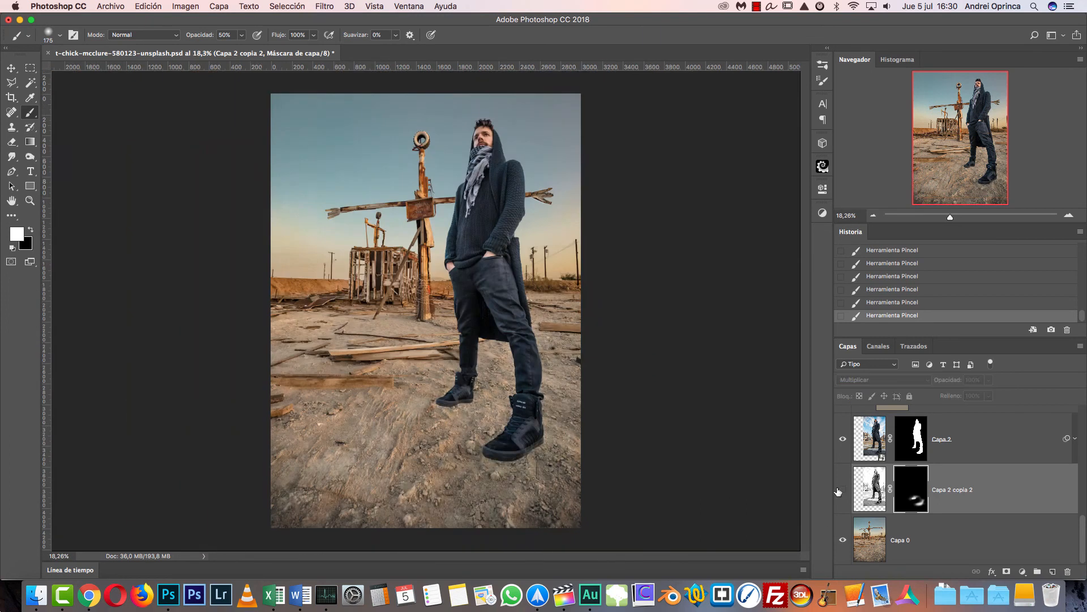
left_click(840, 490)
left_click(840, 491)
left_click(841, 490)
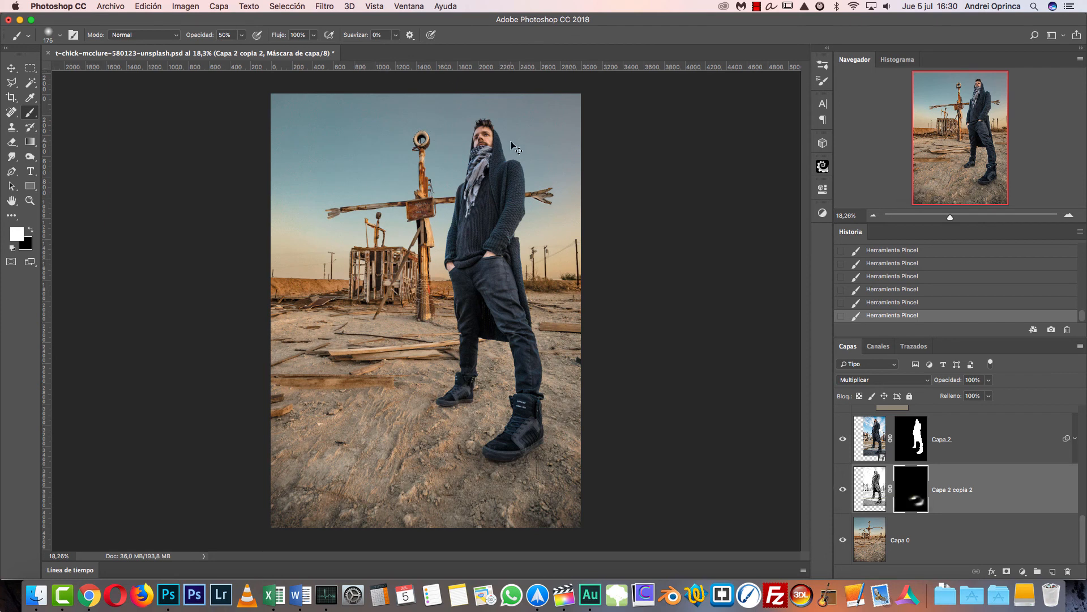
- Close the composite document and open 50431803_l.jpg from Finder's Capítulo 5 folder in Adobe Photoshop CC 2018
key("cmd+w")
left_click(513, 204)
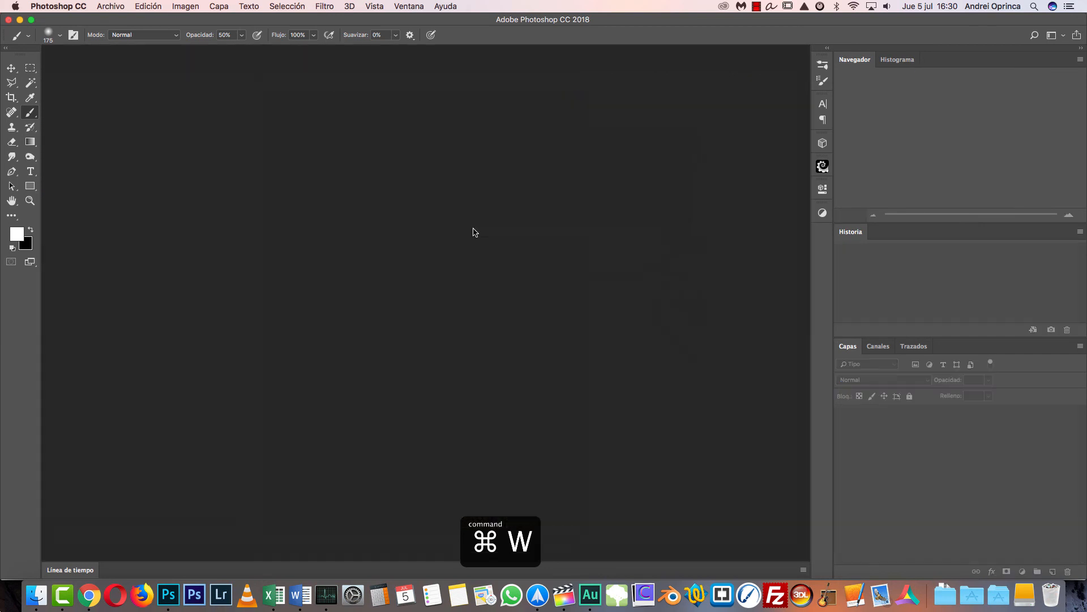
left_click(36, 595)
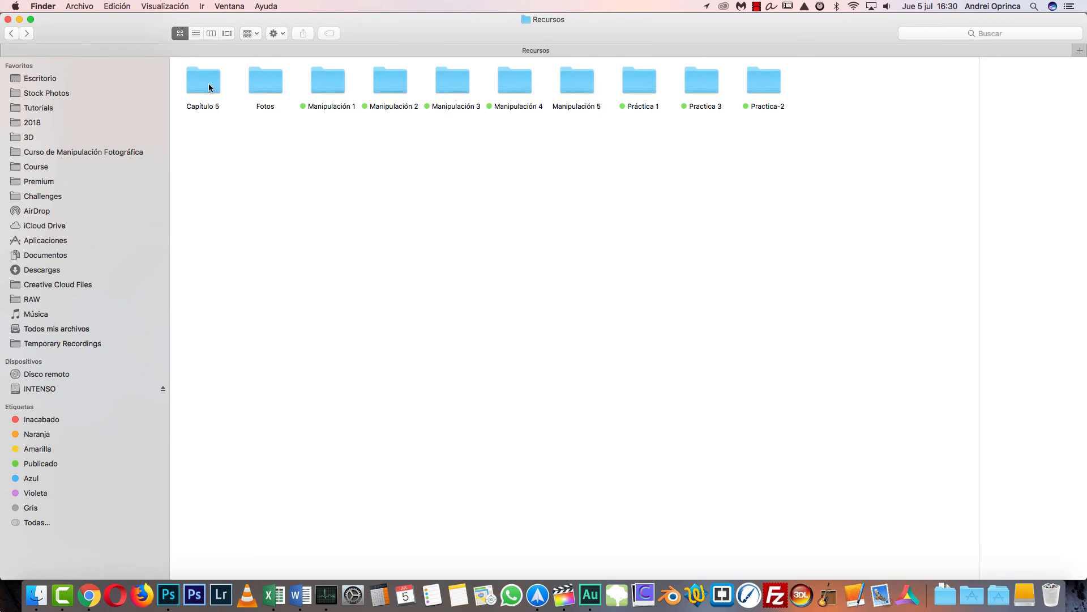
double_click(210, 88)
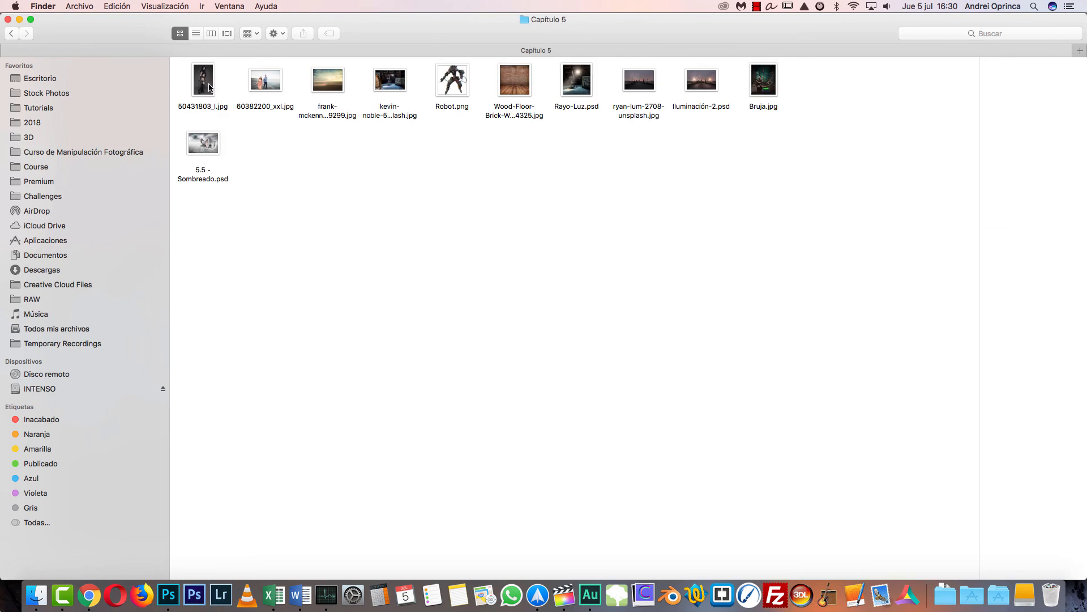
left_click(213, 88)
right_click(205, 76)
mouse_move(250, 94)
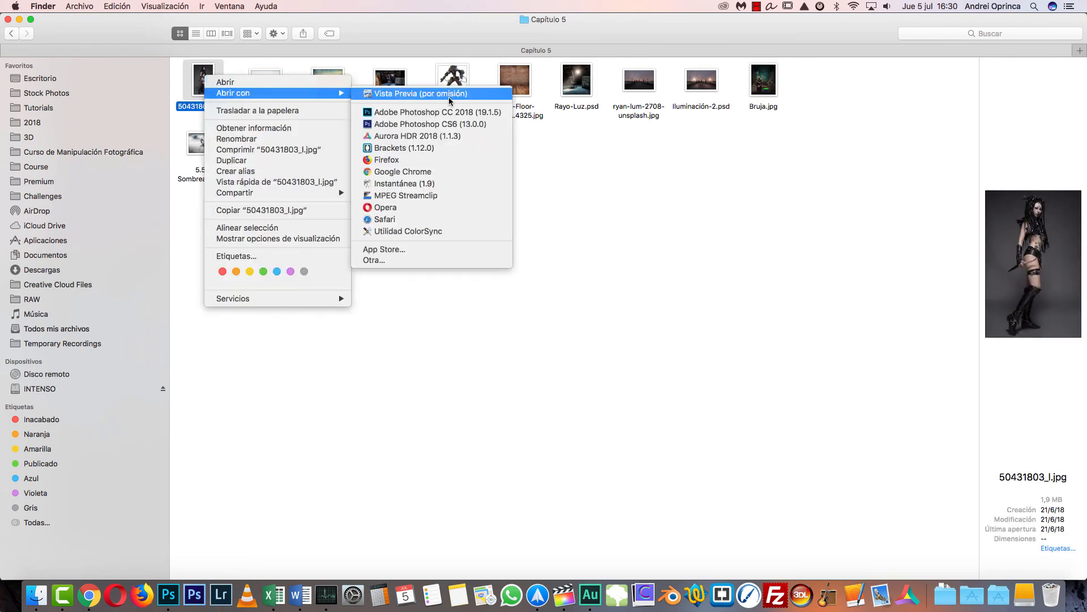
left_click(444, 112)
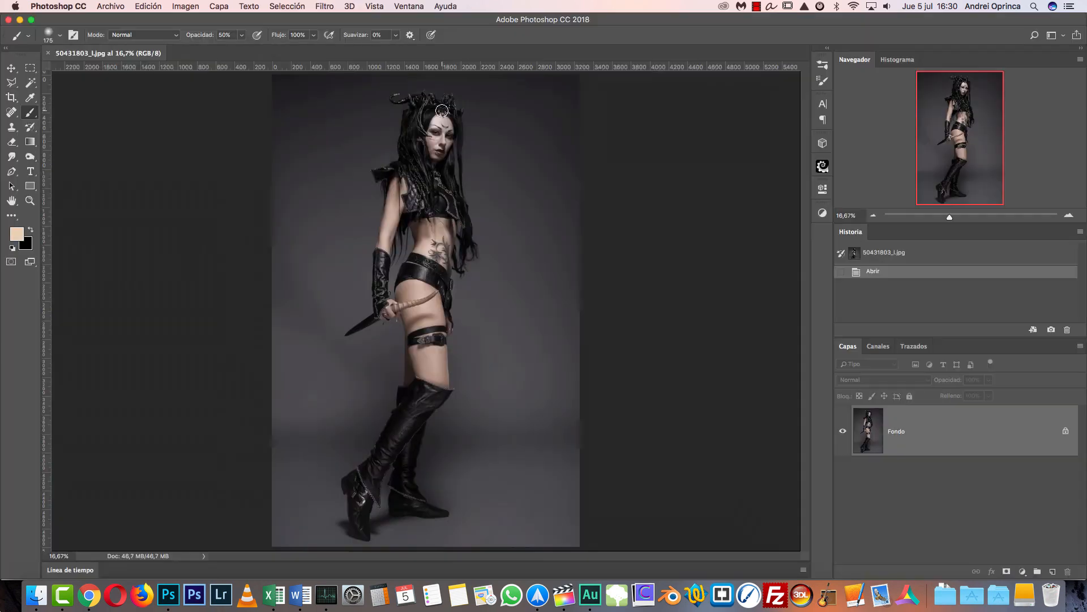
- Convert the locked Fondo background of the woman's photo into a regular layer
key("super+1")
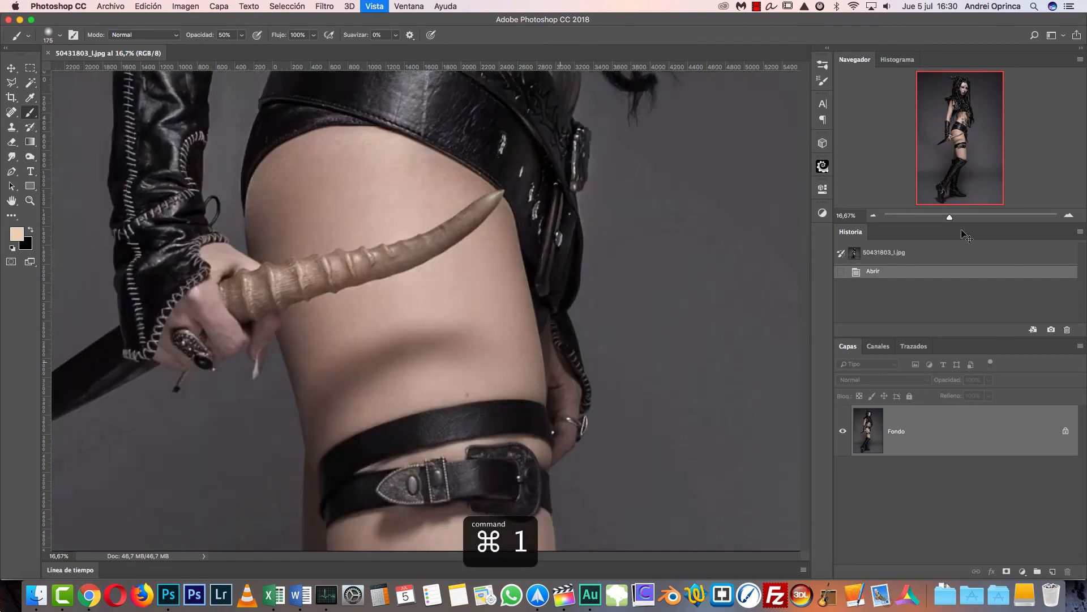
mouse_move(969, 136)
left_mouse_down()
mouse_move(972, 82)
mouse_move(959, 85)
mouse_move(964, 127)
left_mouse_up()
scroll(355, 376, "down", 9)
scroll(358, 372, "down", 2)
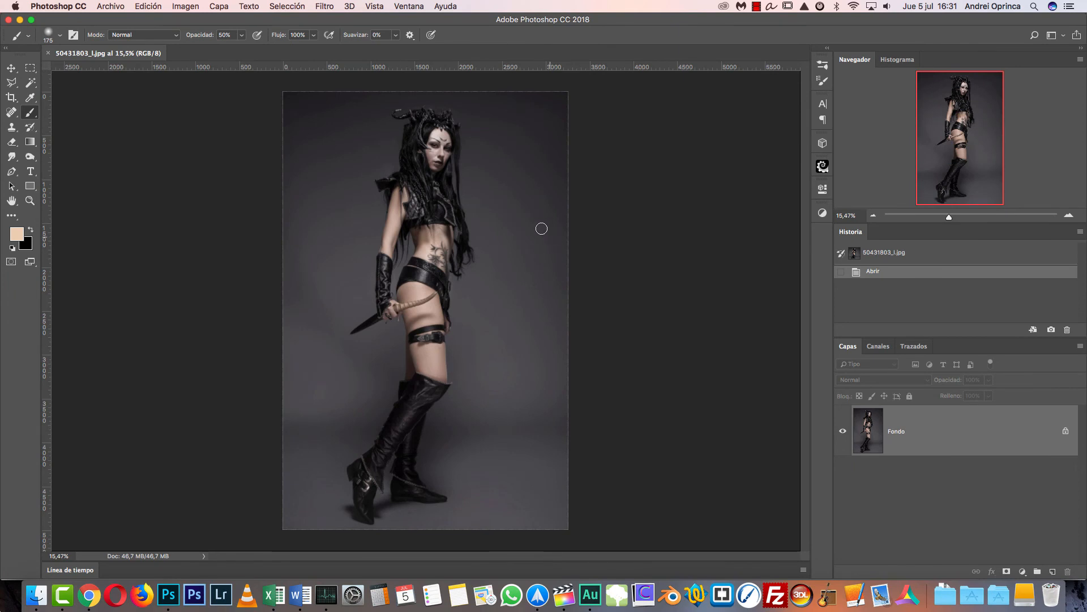
double_click(1037, 432, "alt")
- Switch to Finder and open Wood-Floor-Brick-Wall_shutterstock_153154325.jpg in Adobe Photoshop CC 2018
key("super+Tab")
right_click(527, 81)
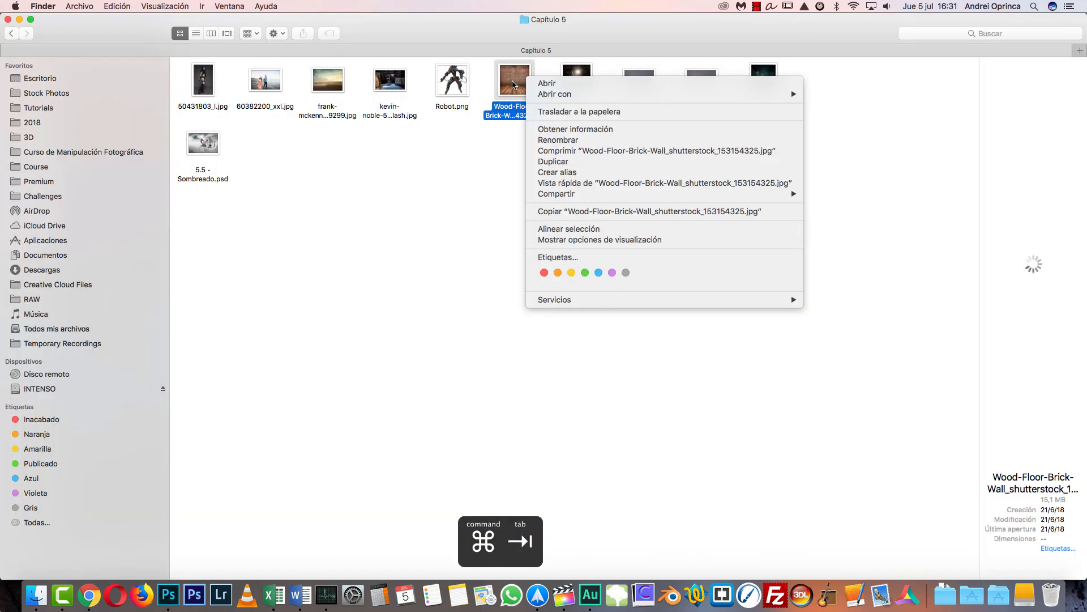
mouse_move(567, 94)
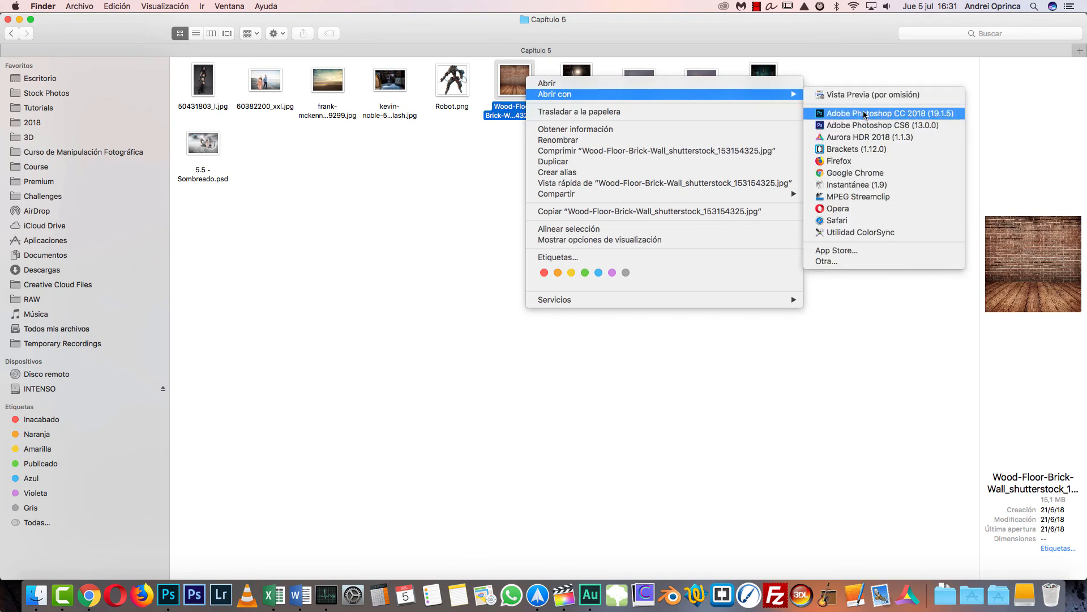
left_click(875, 113)
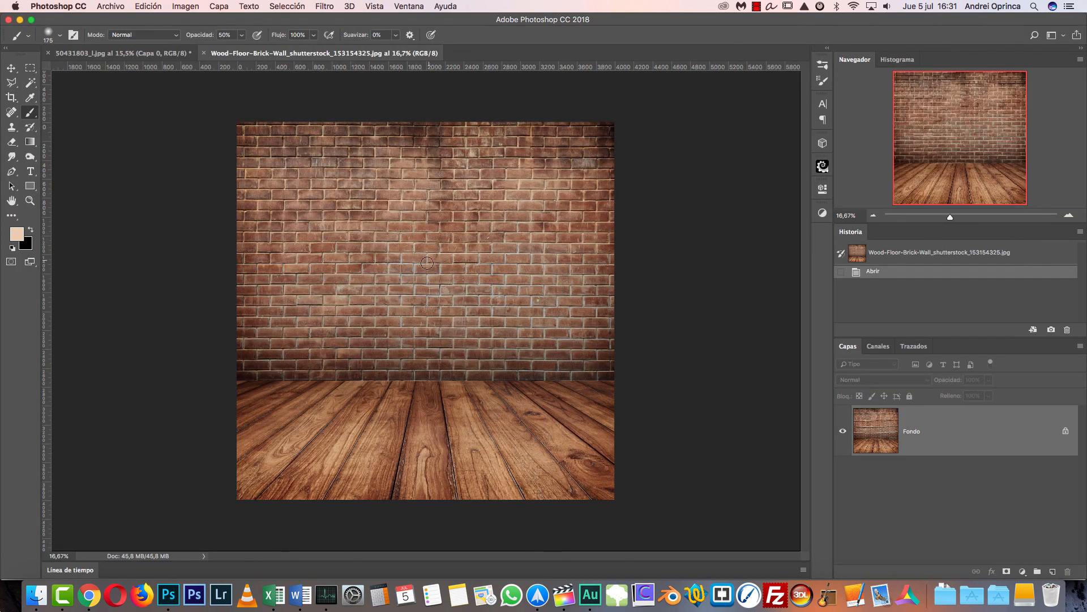
- Cut the entire brick wall image to the clipboard and close its document
key("cmd+a")
key("cmd+x")
key("cmd+w")
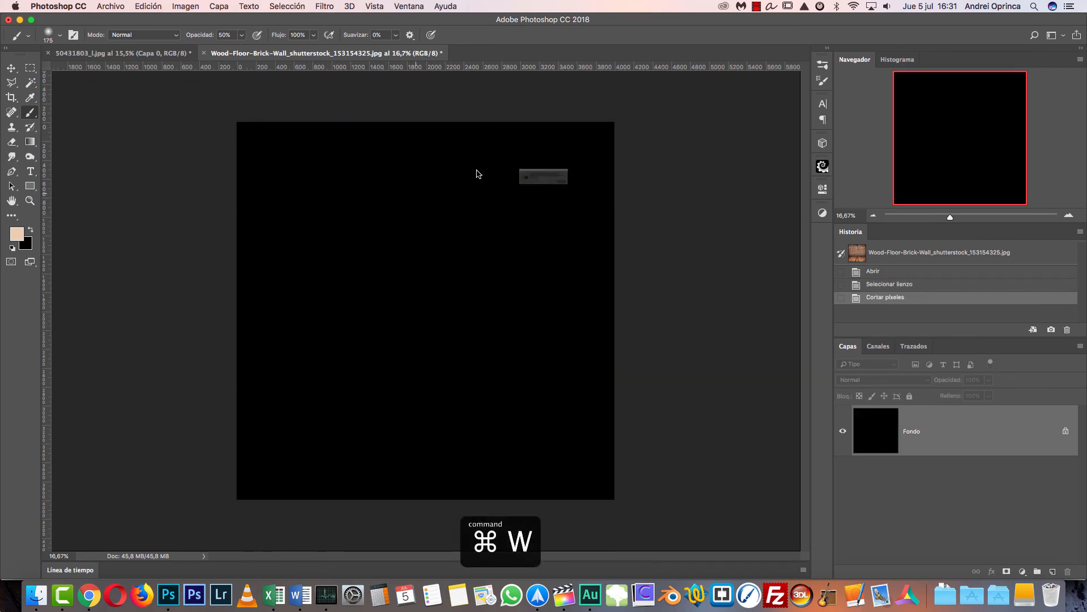
left_click(498, 202)
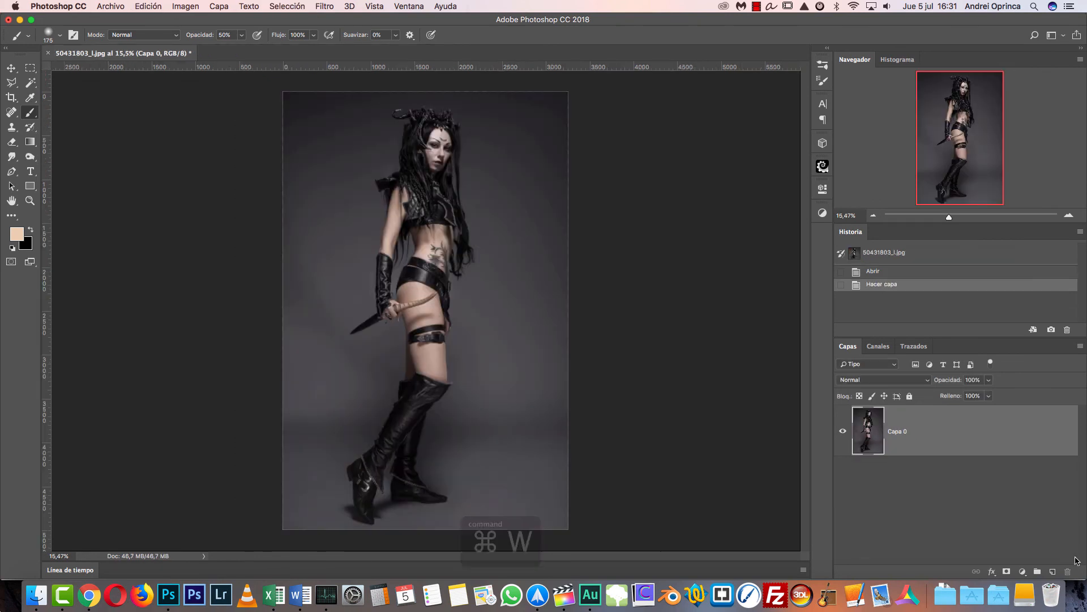
- Create a new layer above the woman's photo and paste the brick wall image into it
left_click(1053, 571, "super")
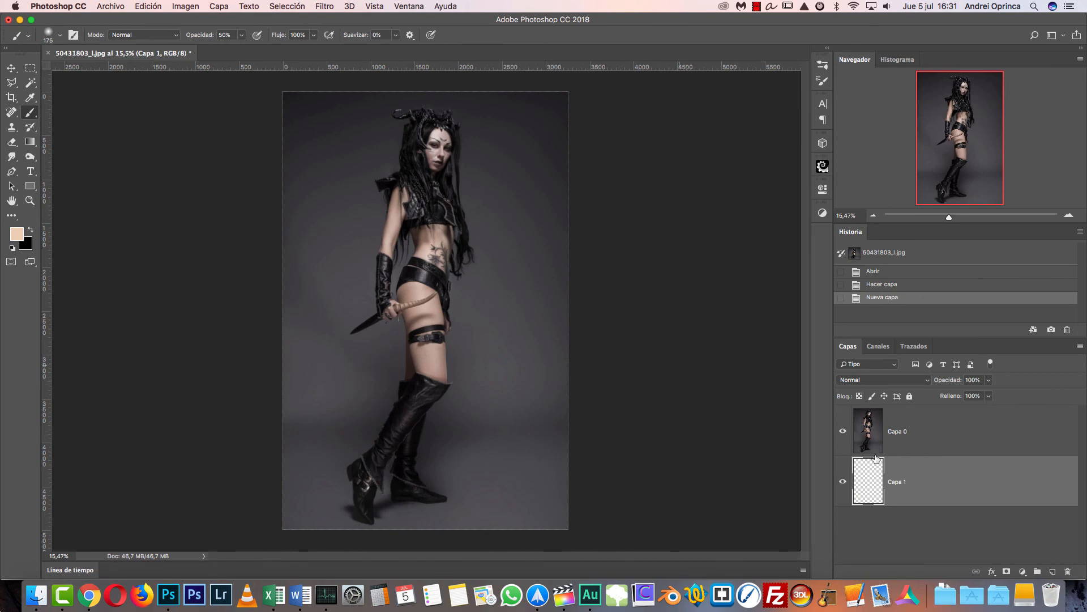
left_click_drag(928, 475, 918, 419)
key("super+v")
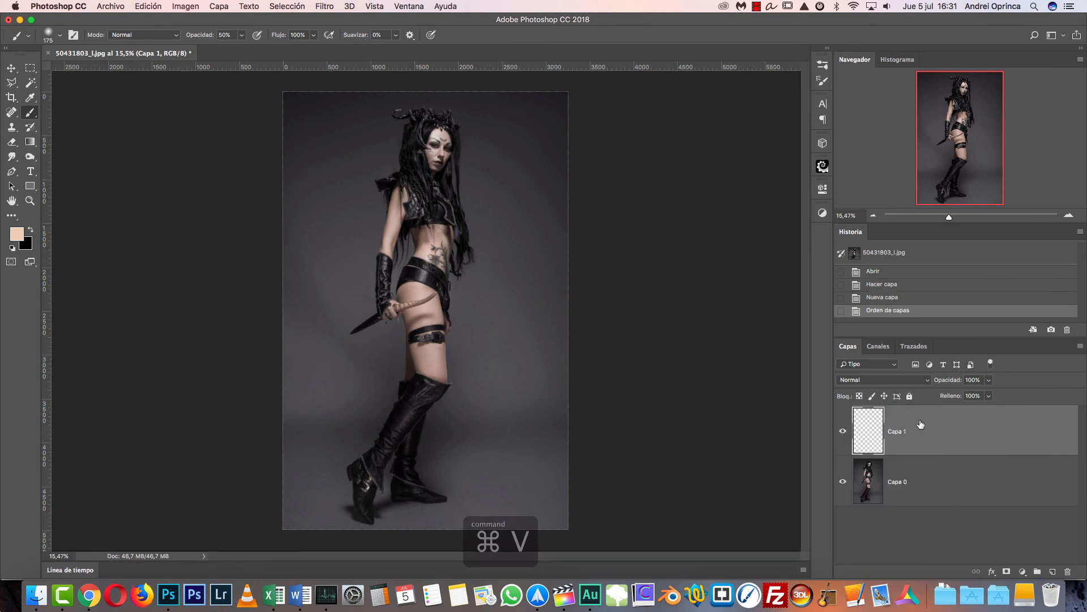
- Enlarge and reposition the brick wall layer with Free Transform until it covers the whole canvas
key("super+t")
left_click_drag(635, 138, 745, 98)
left_click_drag(510, 253, 467, 289)
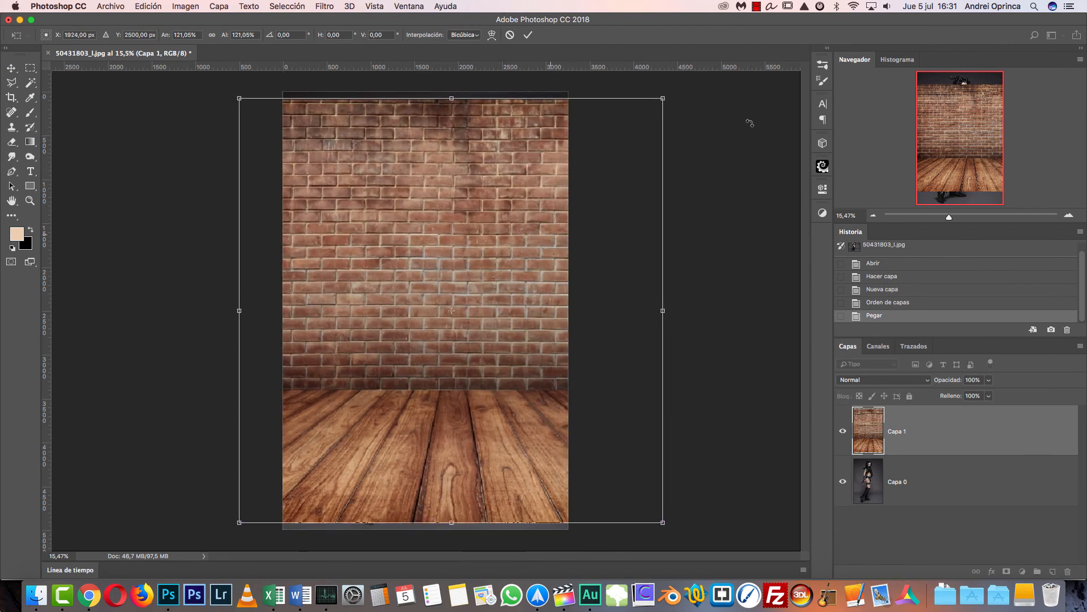
left_click_drag(662, 97, 675, 80)
left_click_drag(573, 185, 548, 195)
key("Return")
- Check the woman beneath Capa 1 and set the brick wall layer's blend mode to Superponer
left_click(843, 431)
key("b")
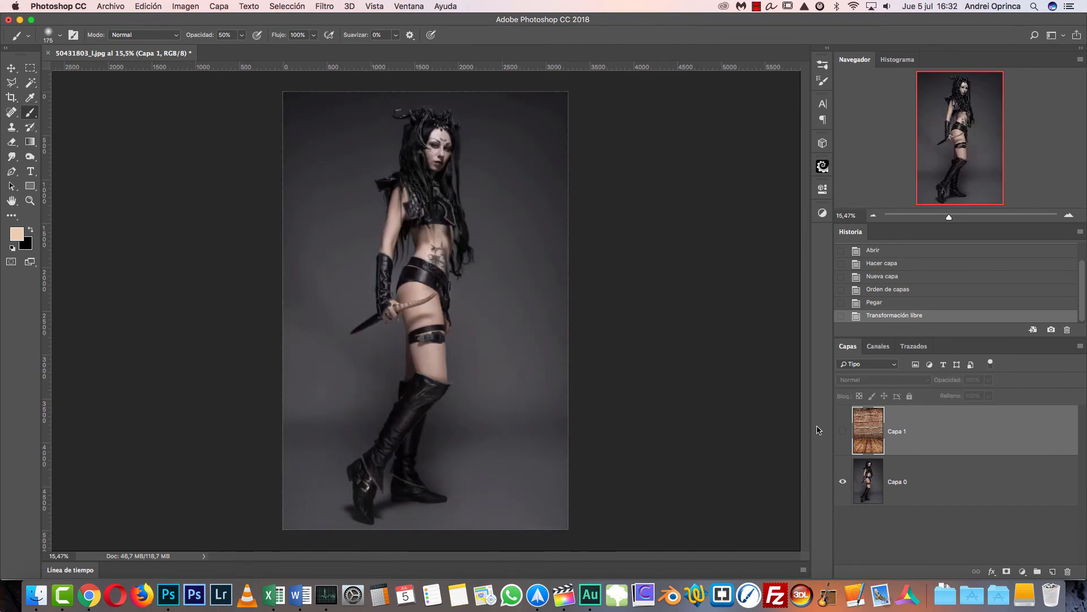
left_click(842, 431)
left_click(881, 382)
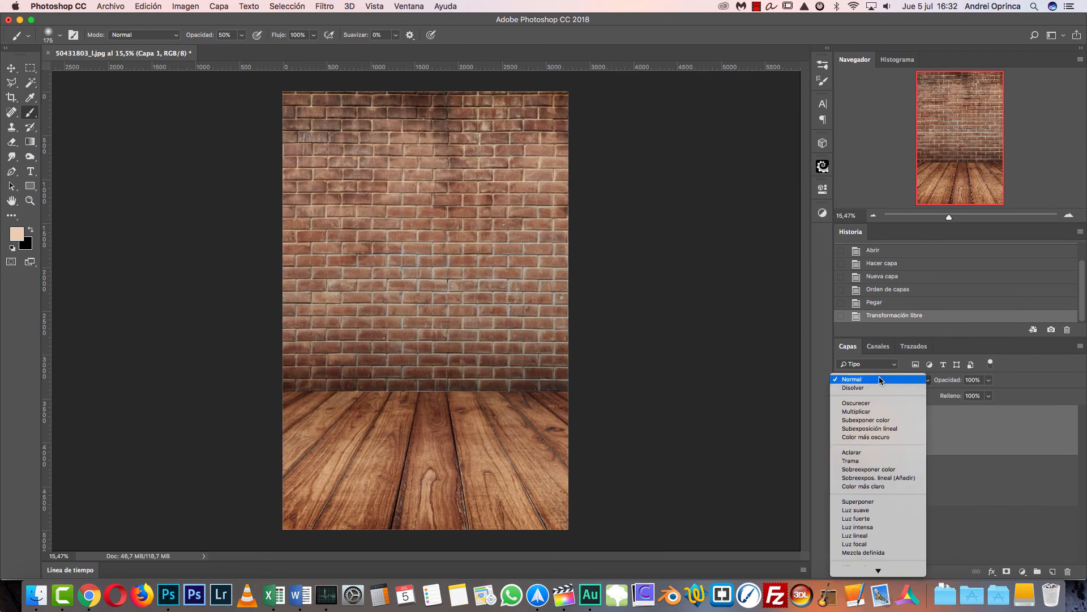
left_click(871, 502)
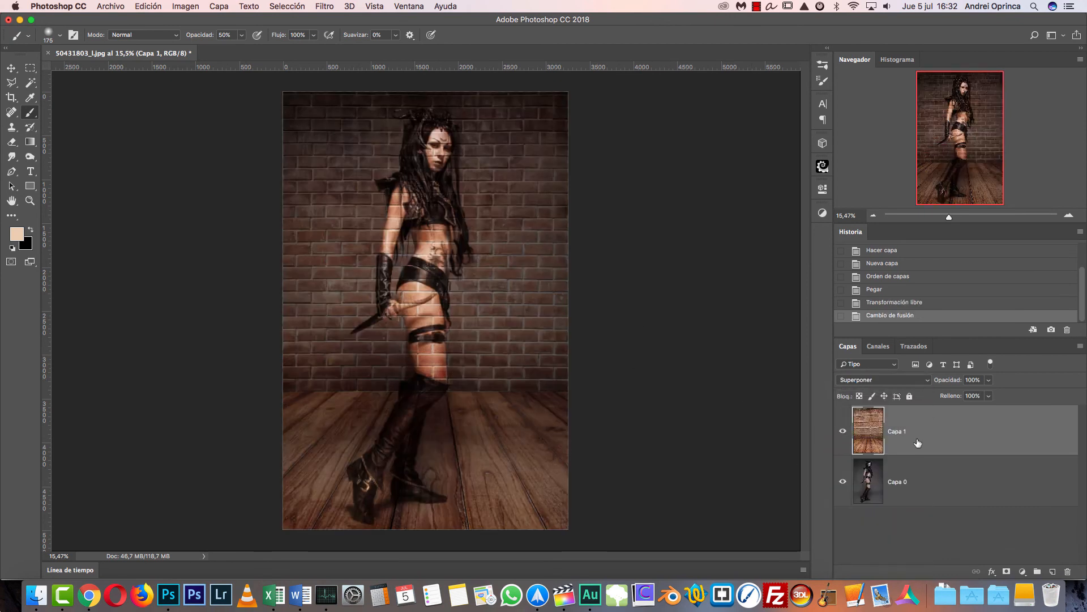
- Hide Capa 1 and select the woman on Capa 0 with the Quick Selection tool
left_click(844, 443)
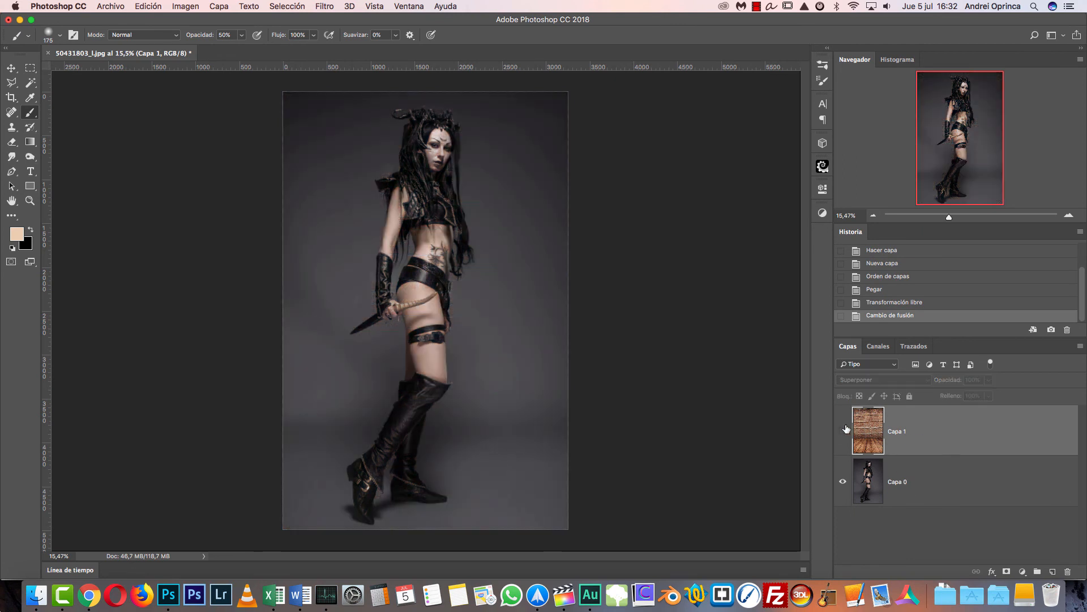
left_click(921, 490)
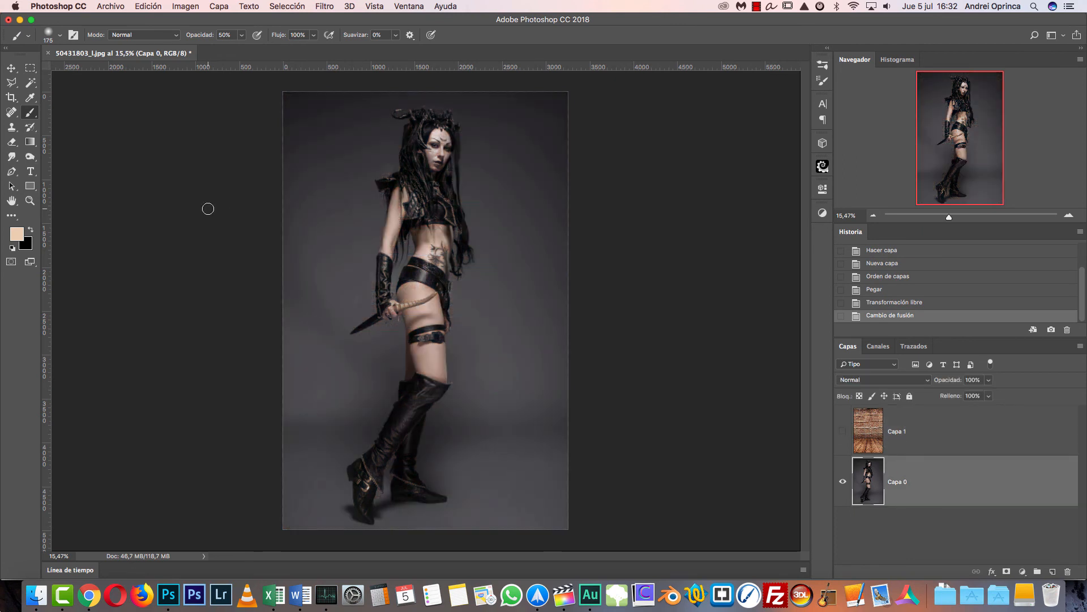
left_click(34, 83)
left_click(90, 82)
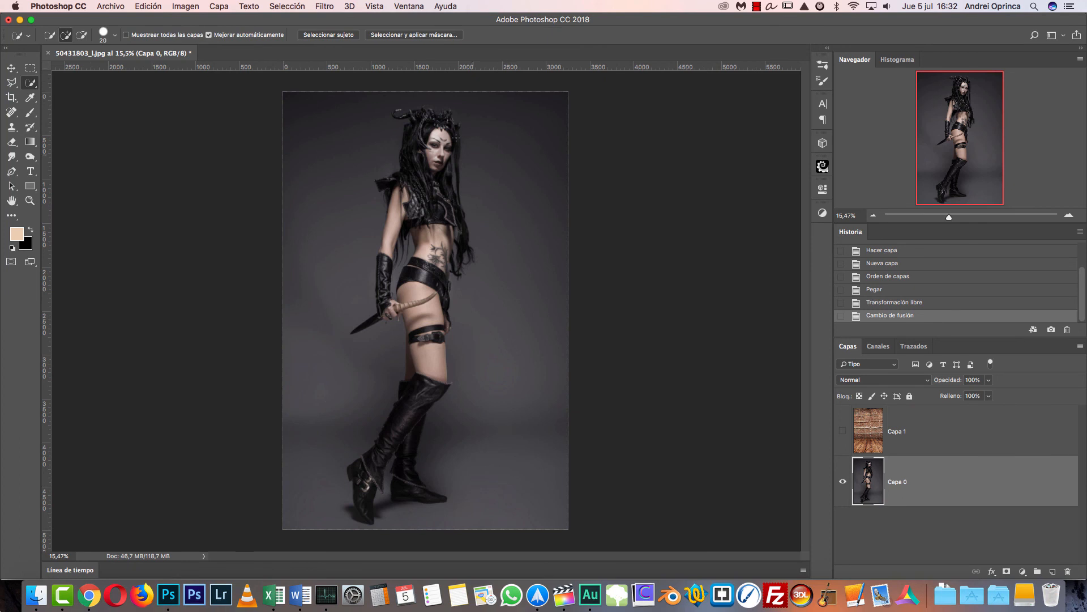
left_click_drag(434, 272, 434, 360)
mouse_move(390, 226)
left_mouse_down()
mouse_move(385, 283)
mouse_move(413, 122)
left_mouse_up()
mouse_move(449, 171)
left_mouse_down()
mouse_move(462, 257)
mouse_move(450, 129)
mouse_move(433, 117)
mouse_move(450, 135)
mouse_move(453, 244)
left_mouse_up()
- Refine the selection with a 40 px brush, excluding the background gap between the arm and the waist
scroll(410, 264, "up", 7)
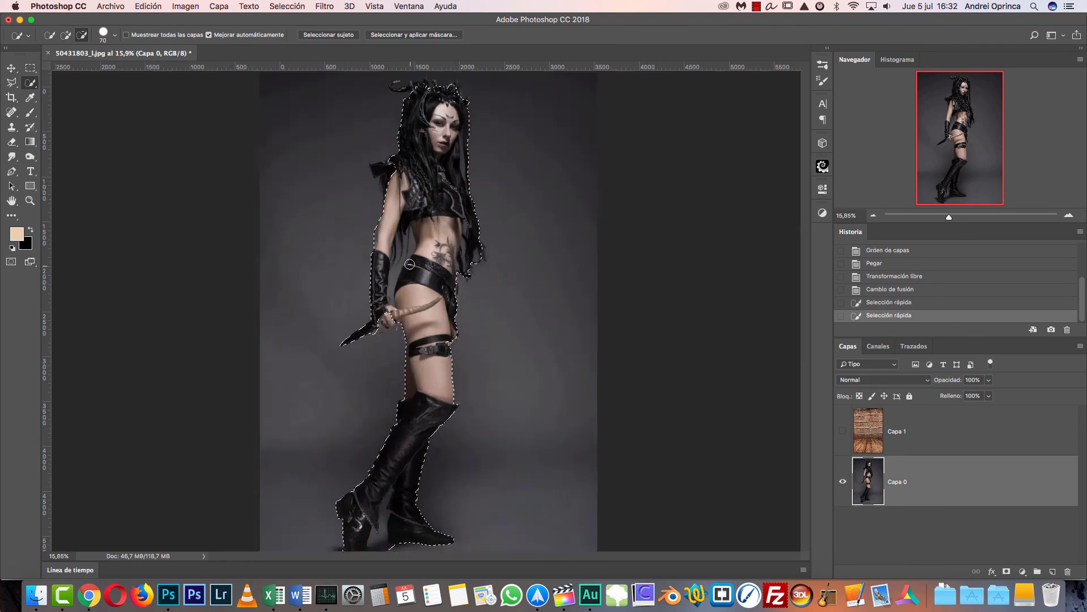
key("bracketleft")
key("bracketleft")
key("bracketleft")
key("bracketleft")
left_click(414, 222, "alt")
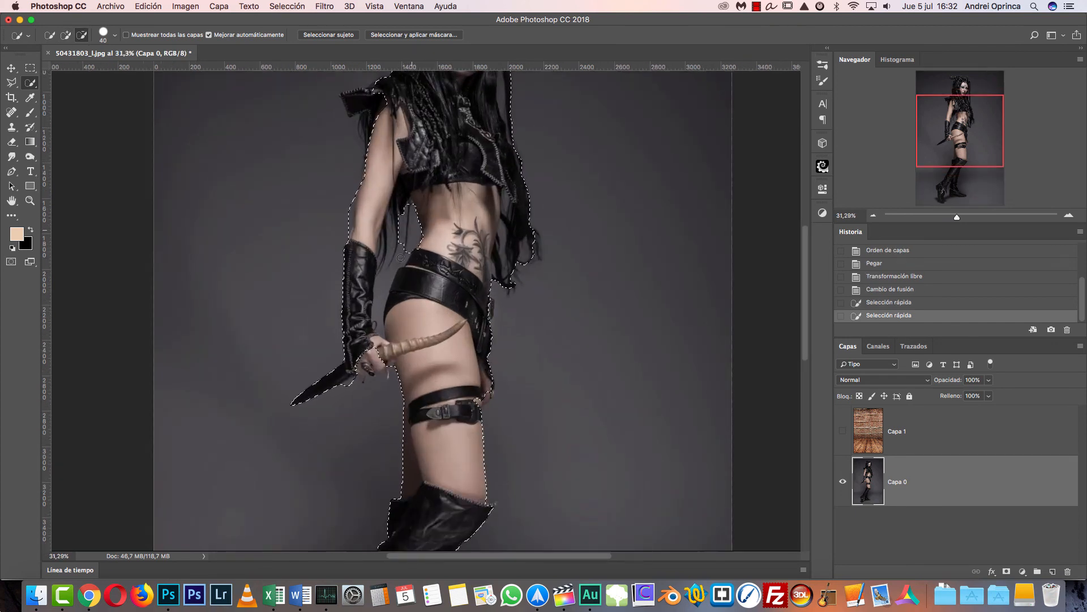
mouse_move(379, 309)
left_mouse_down()
mouse_move(397, 320)
mouse_move(426, 261)
mouse_move(393, 335)
left_mouse_up()
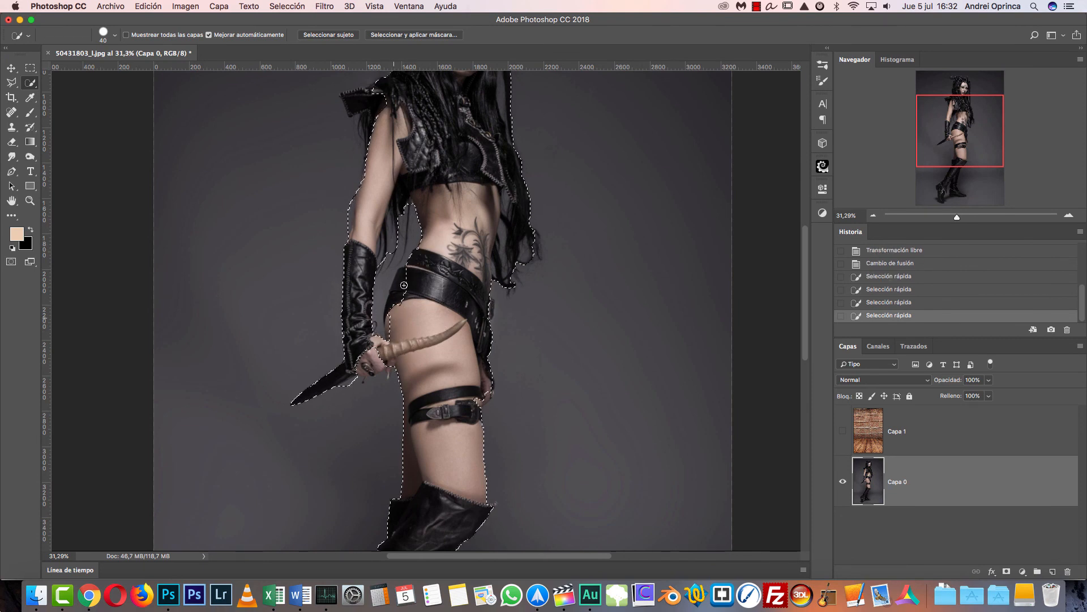
scroll(401, 290, "up", 10)
- Show Capa 1, add a layer mask to it from the selection, and invert the mask to exclude the woman
left_click(843, 431)
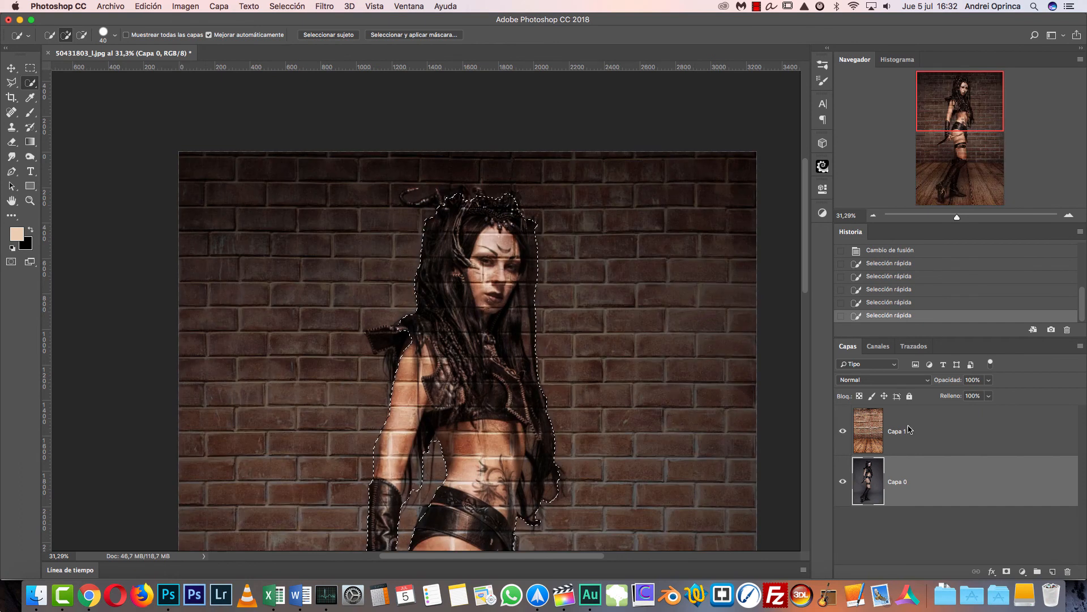
left_click(909, 430)
scroll(639, 396, "down", 5)
scroll(638, 396, "right", 2)
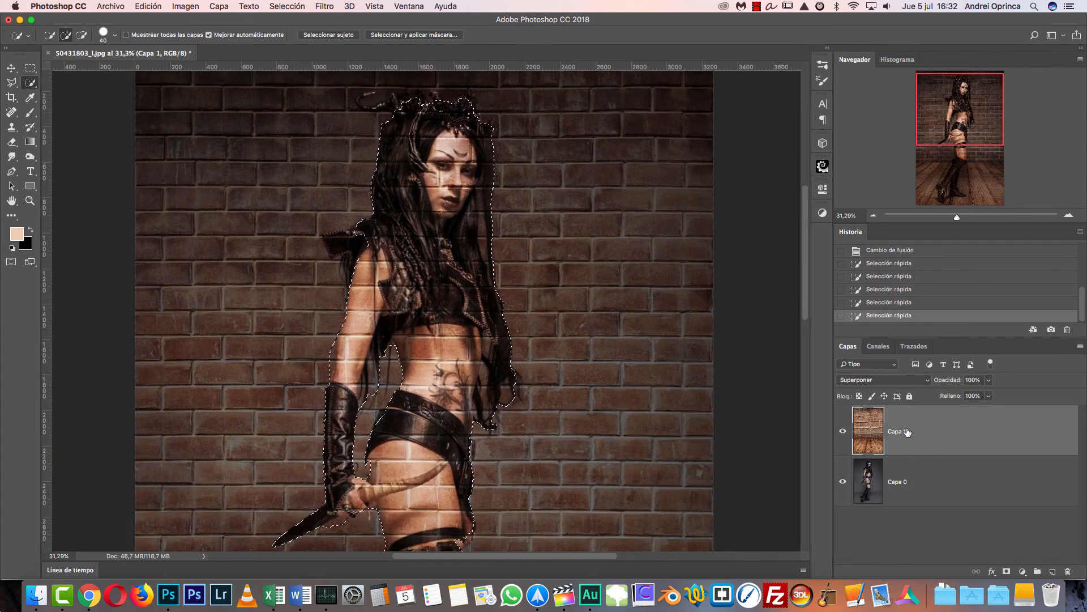
scroll(438, 329, "up", 1)
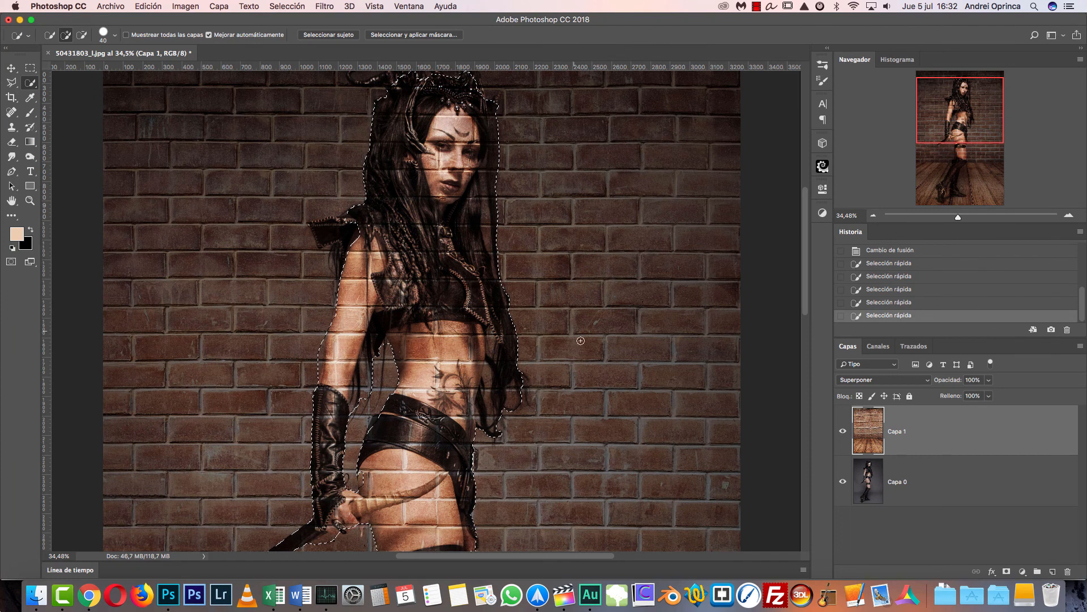
scroll(538, 336, "down", 2)
scroll(508, 335, "down", 5)
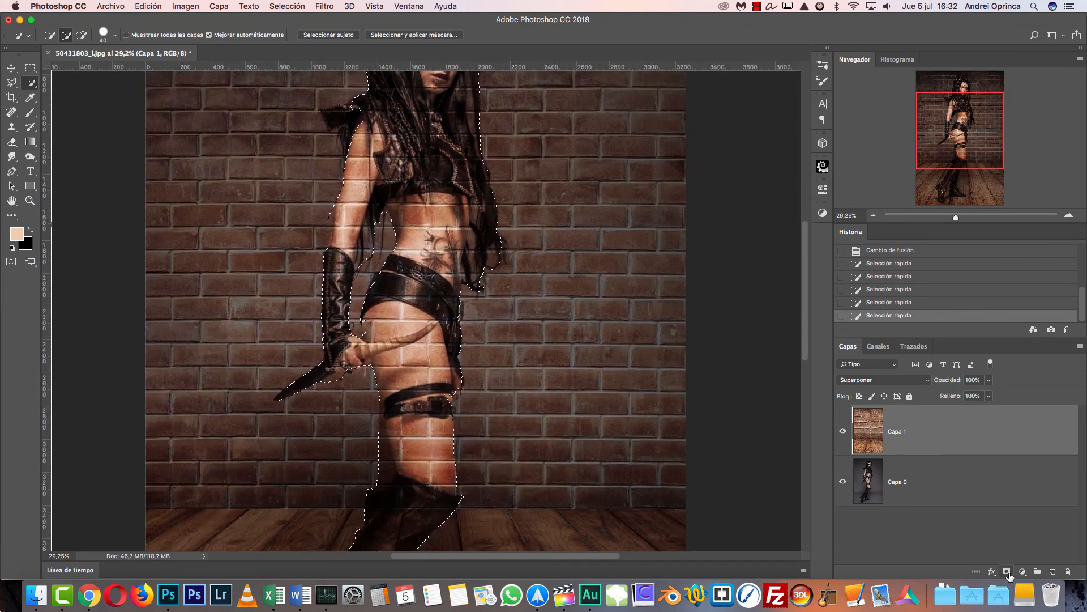
left_click(1007, 572)
key("super+i")
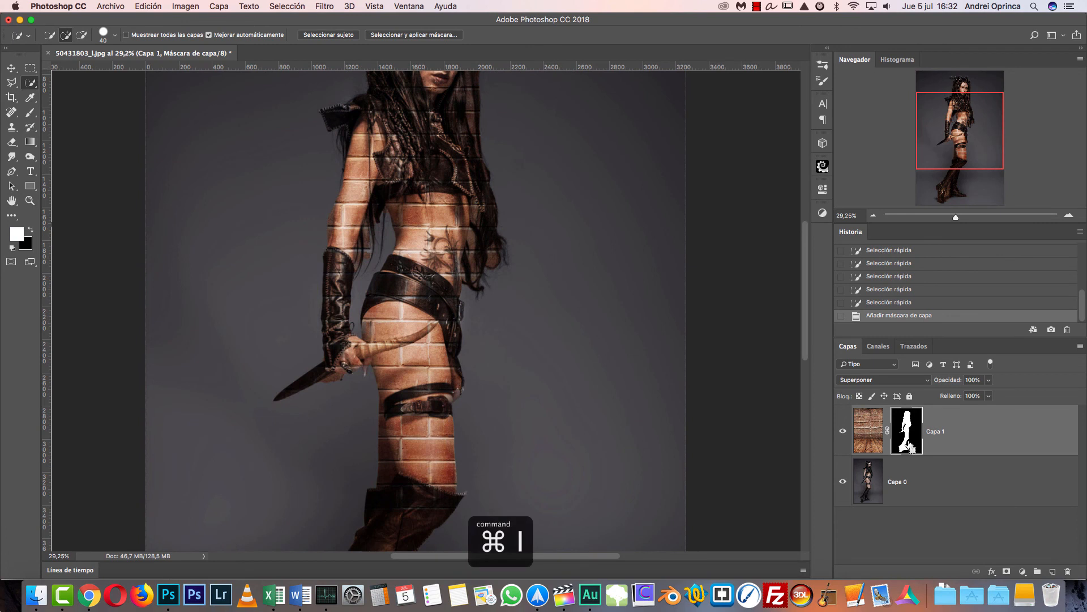
- Inspect the mask edges around the woman's body and hair at up to 100% zoom
scroll(498, 376, "down", 3)
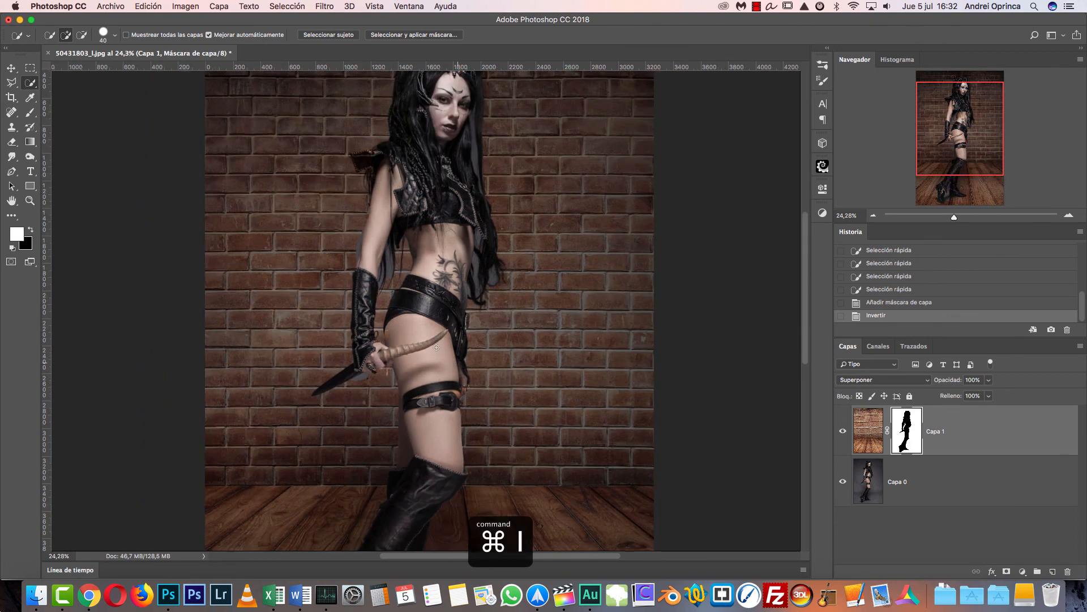
scroll(428, 334, "up", 3)
left_click_drag(478, 416, 491, 512)
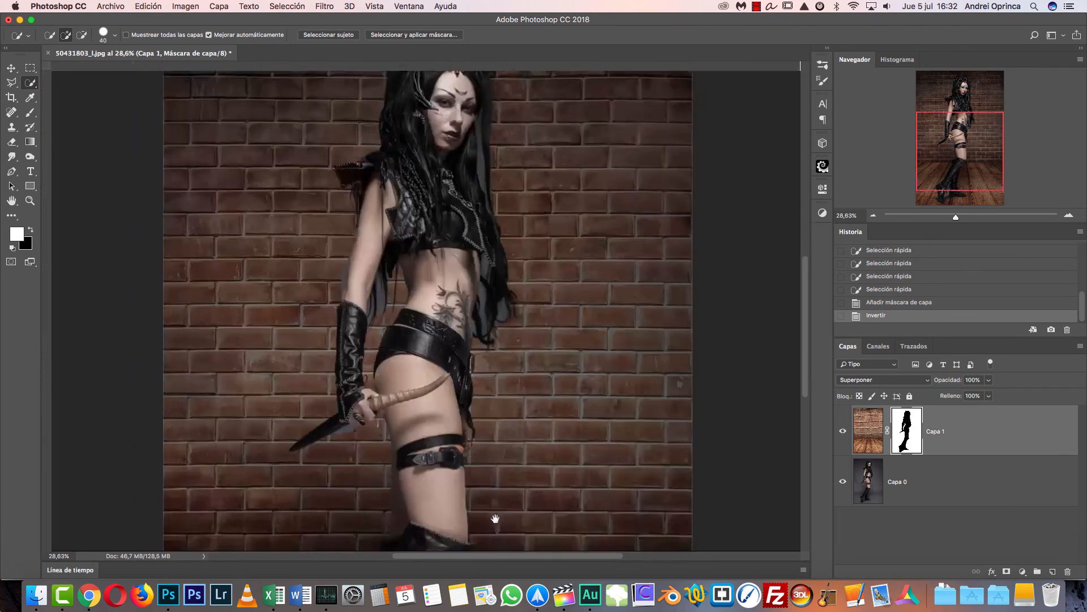
left_click_drag(488, 362, 426, 205)
key("super+1")
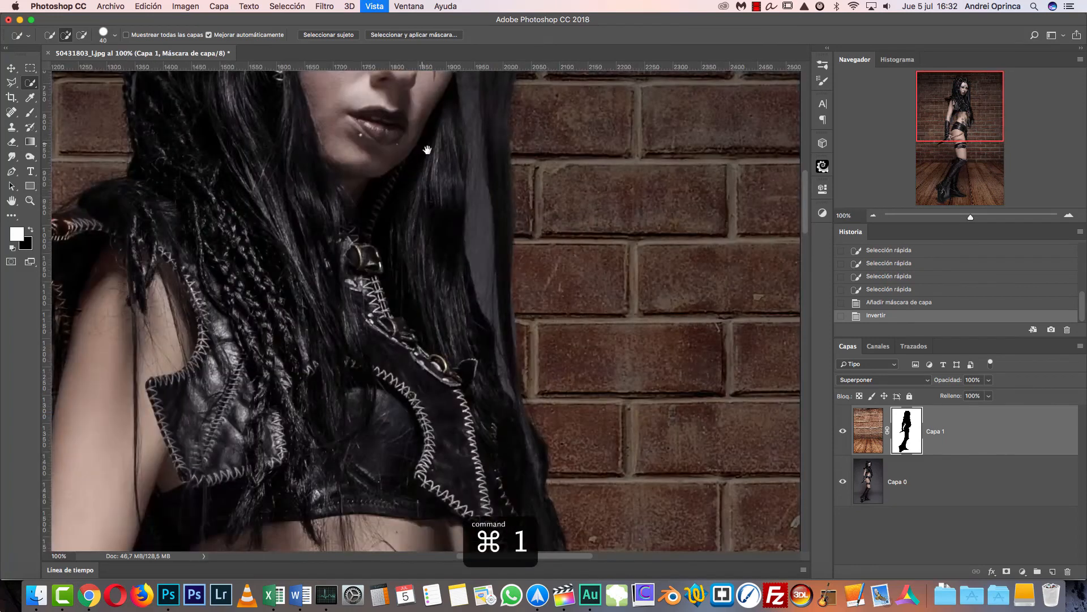
- Paint white on Capa 1's mask with a 40 px soft brush to reveal bricks in the grey gaps along the hair beside the face
left_click_drag(425, 133, 504, 290)
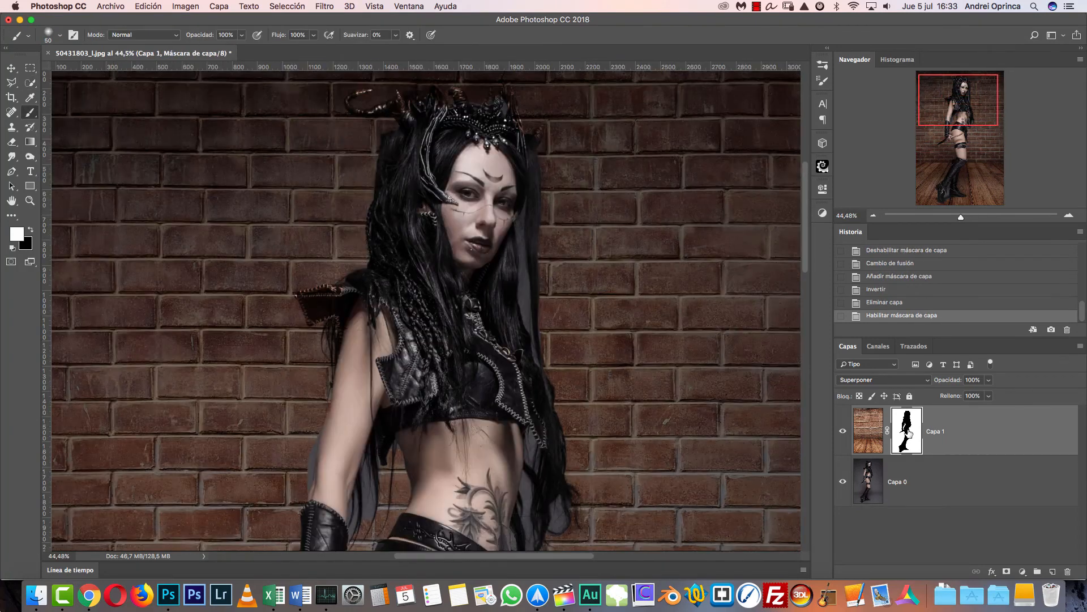
left_click(1069, 216)
left_click(1068, 216)
left_click(1069, 216)
left_click_drag(635, 314, 639, 339)
key("super+r")
left_click_drag(638, 264, 614, 342)
key("bracketleft")
mouse_move(515, 180)
left_mouse_down()
mouse_move(504, 271)
mouse_move(501, 238)
left_mouse_up()
mouse_move(503, 241)
left_mouse_down()
mouse_move(512, 395)
mouse_move(535, 480)
left_mouse_up()
key("bracketright")
key("bracketright")
key("bracketleft")
scroll(521, 291, "down", 5)
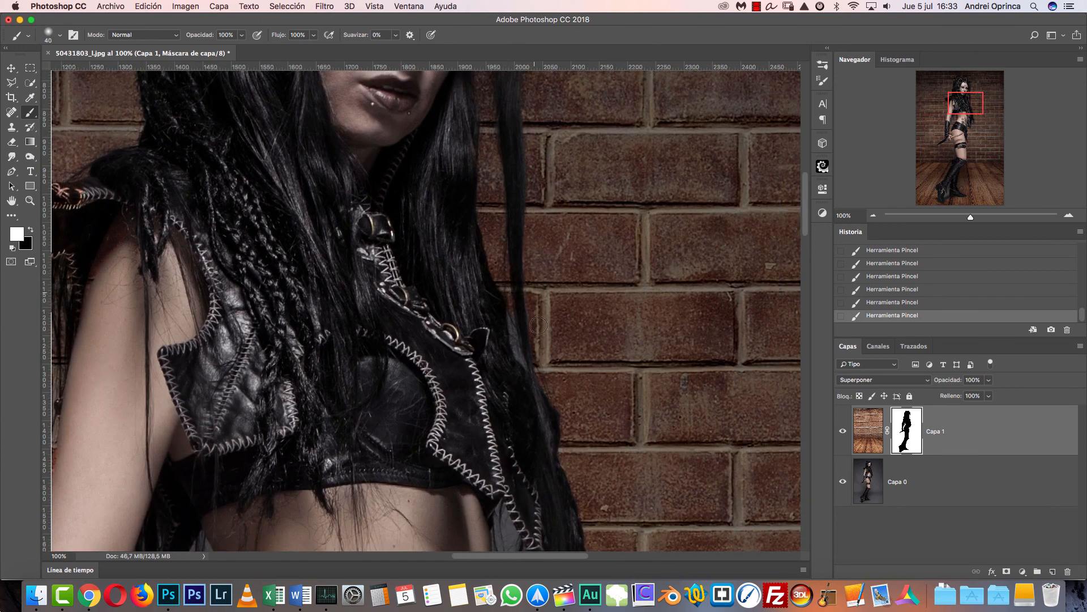
- Paint white on the mask to reveal bricks between the vest, the waist and the hair hanging behind the back
left_click_drag(512, 309, 511, 332)
left_click_drag(552, 402, 520, 311)
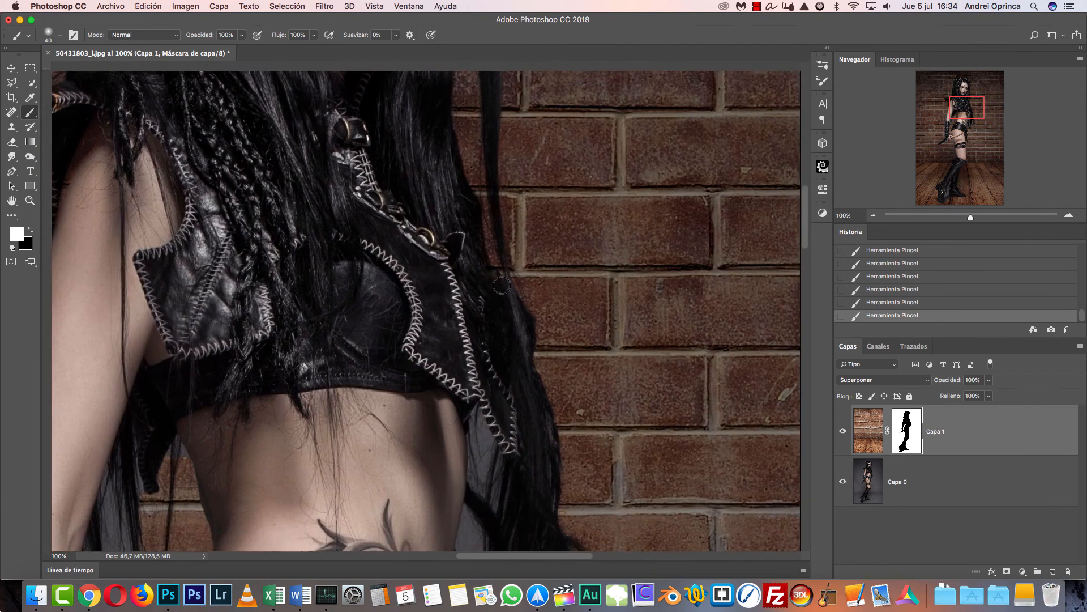
left_click_drag(549, 374, 537, 293)
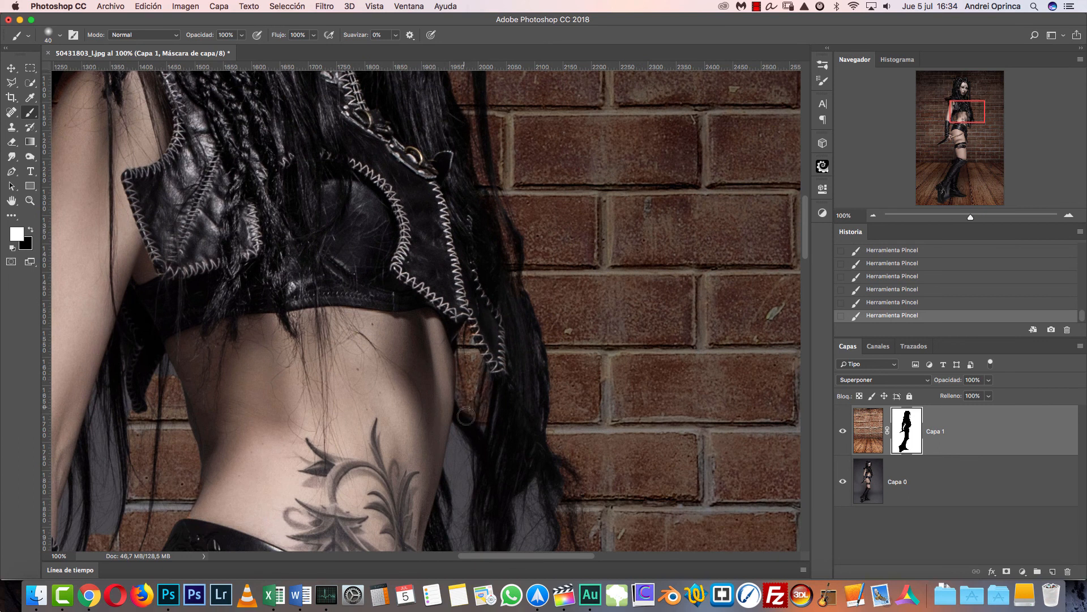
left_click_drag(518, 493, 554, 335)
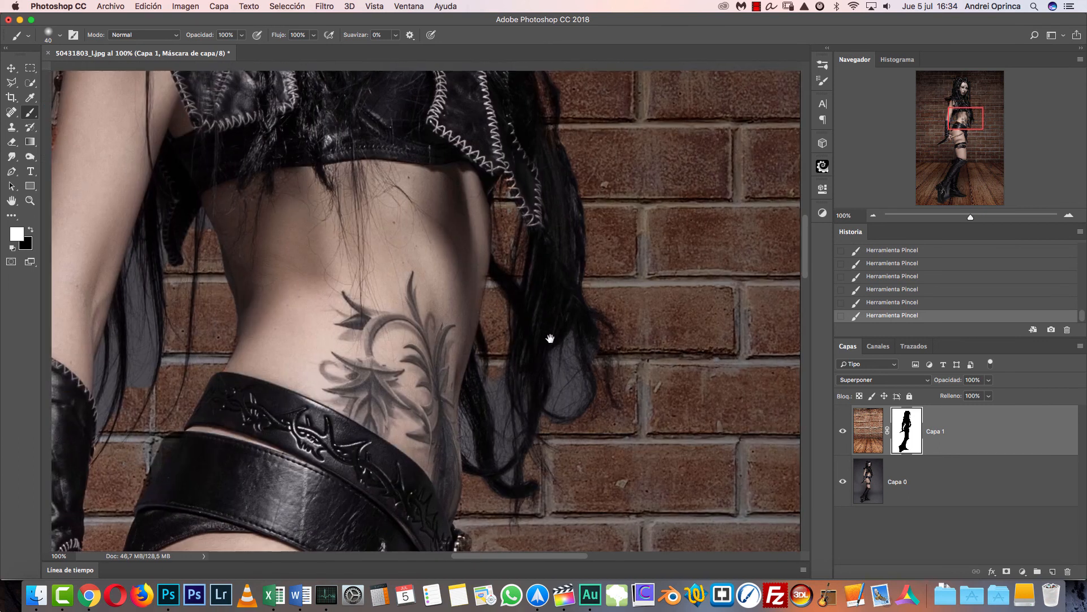
- Clean the mask along the waist's edge near the tattoo, using a white brush reduced to 15 px
left_click(1068, 215)
left_click(1069, 215)
left_click(1069, 216)
left_click(1069, 215)
key("x")
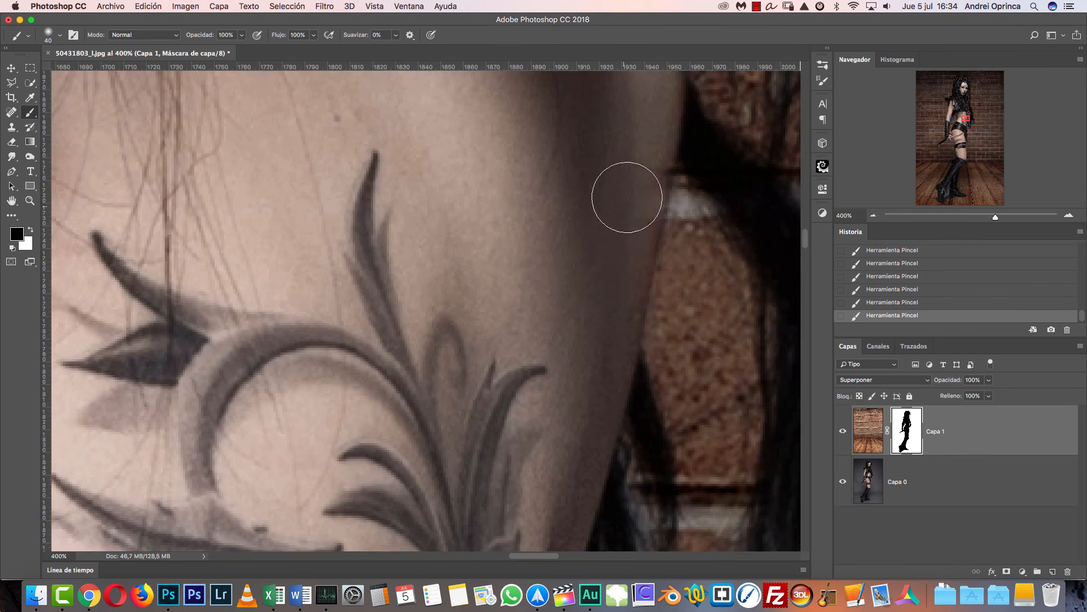
key("x")
key("bracketleft")
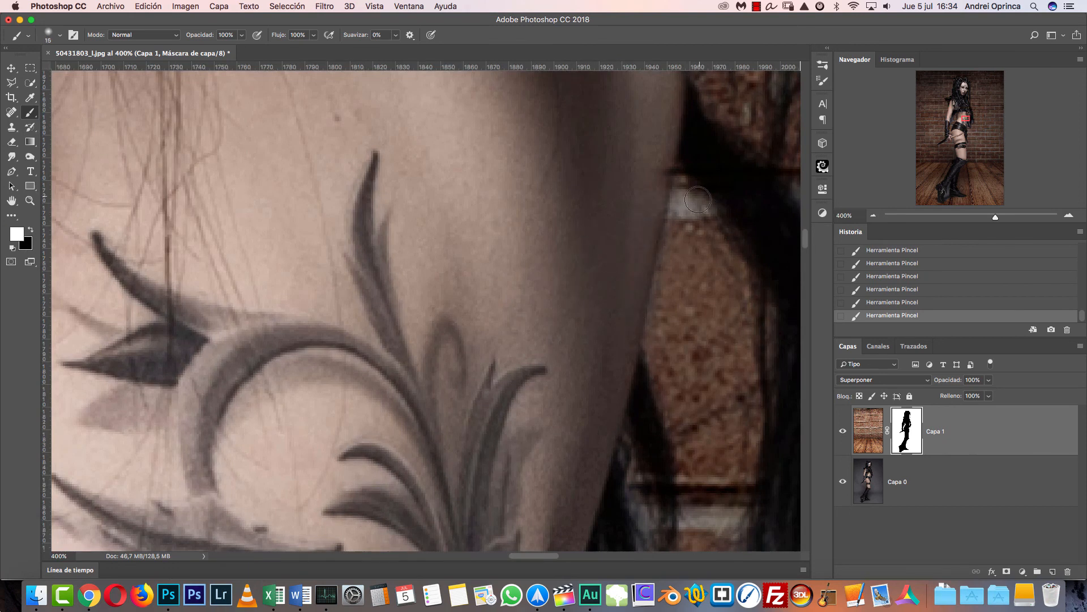
left_click(874, 216)
left_click(873, 216)
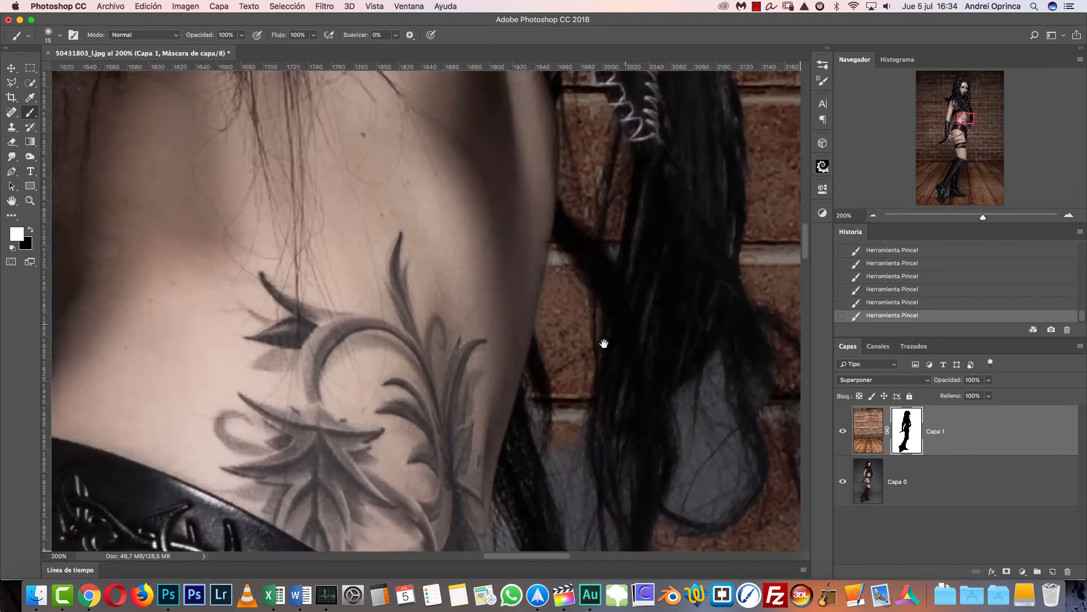
- Enlarge the white brush to 35 px or more and reveal bricks inside the curled hair loop and between the strands beside the waist
left_click_drag(608, 339, 536, 302)
key("bracketright")
key("bracketright")
key("bracketright")
key("bracketright")
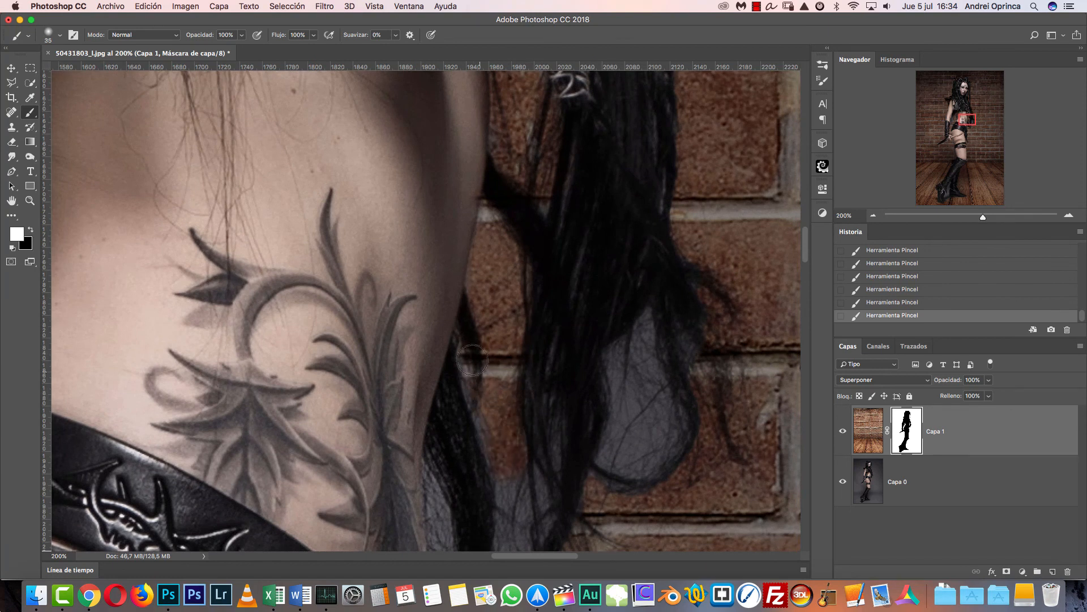
left_click_drag(540, 436, 523, 320)
key("bracketright")
mouse_move(604, 315)
left_mouse_down()
mouse_move(634, 312)
mouse_move(646, 275)
mouse_move(652, 351)
left_mouse_up()
- Paint white on the mask to reveal bricks in the gaps between the hip and the lowest hair curls, reducing the brush to 30 px
mouse_move(559, 468)
left_mouse_down()
mouse_move(551, 402)
mouse_move(491, 377)
mouse_move(507, 379)
mouse_move(516, 419)
mouse_move(523, 353)
left_mouse_up()
key("bracketleft")
key("bracketleft")
left_click_drag(421, 339, 440, 420)
key("bracketleft")
key("bracketleft")
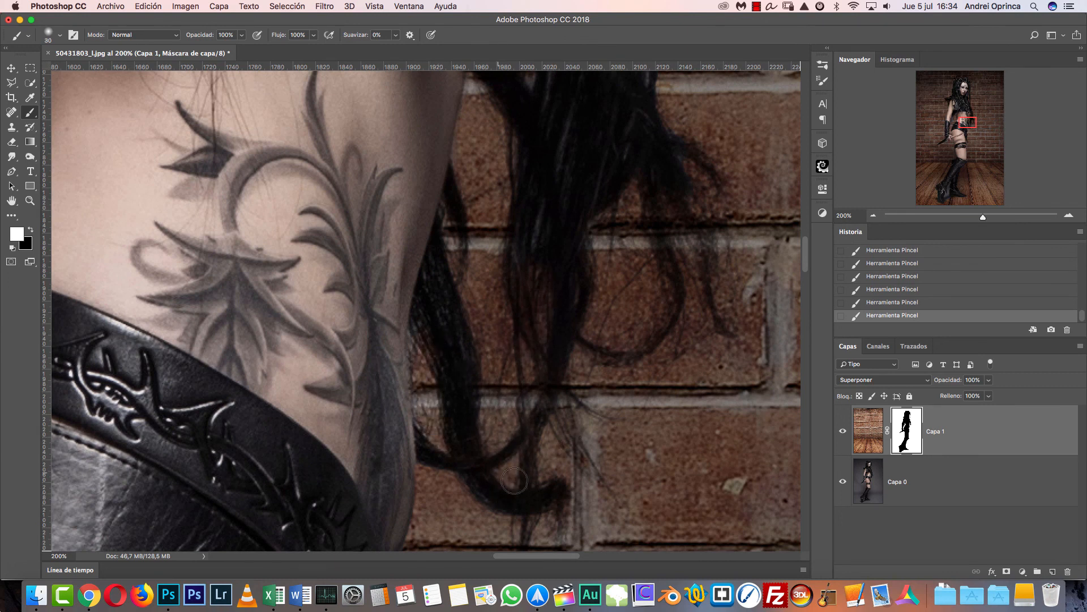
- Retouch the fine hair ends on the mask in black with a small brush from 10 px, at 50% opacity and 20% flow
key("x")
key("bracketleft")
key("bracketleft")
key("x")
key("x")
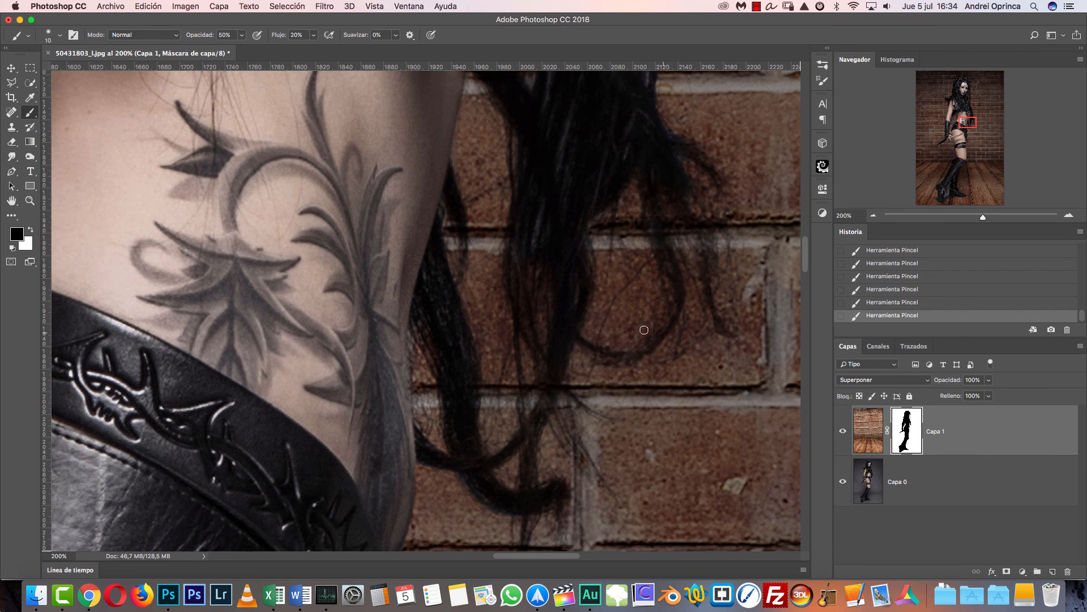
key("bracketright")
key("super+1")
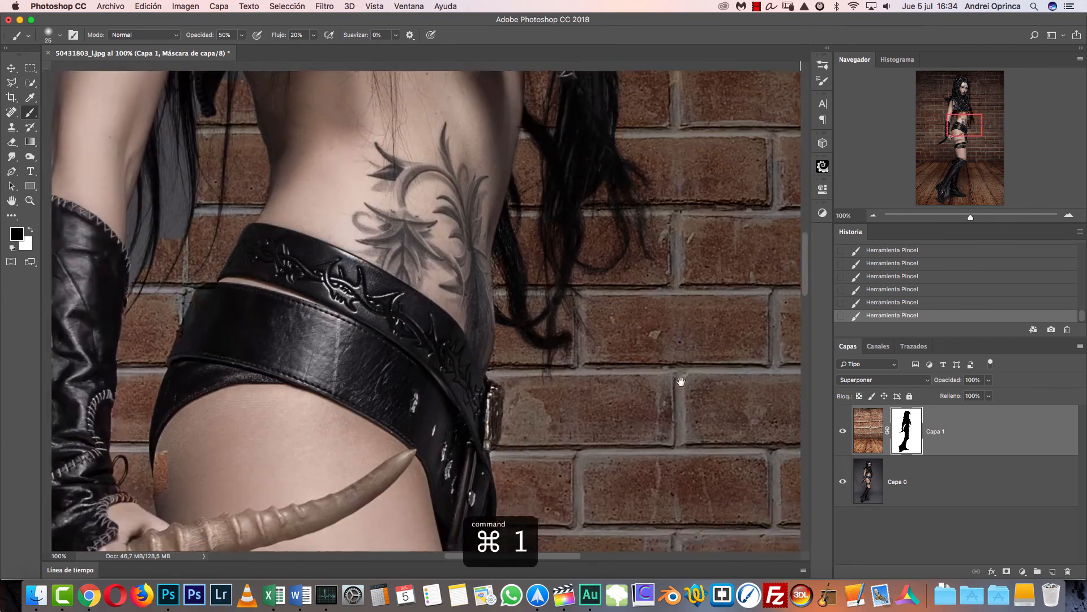
- Paint white at 100% opacity and flow with a 35 px brush to reveal bricks between the arm and hair and behind the elbow
key("x")
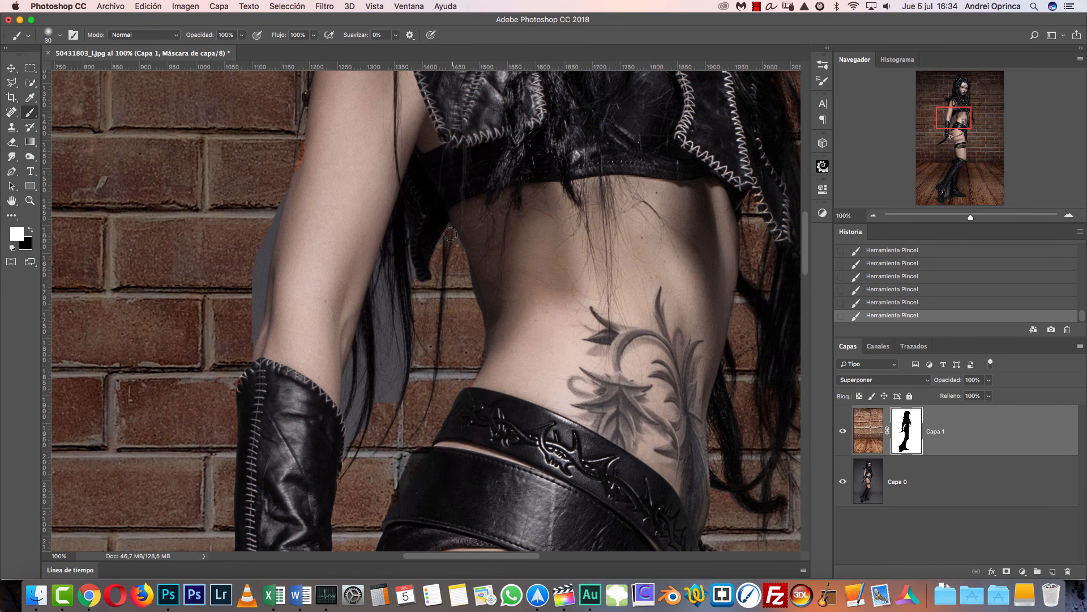
mouse_move(385, 342)
left_mouse_down()
mouse_move(382, 278)
mouse_move(382, 335)
mouse_move(389, 380)
mouse_move(392, 294)
mouse_move(400, 379)
mouse_move(410, 258)
mouse_move(414, 309)
mouse_move(371, 345)
mouse_move(362, 400)
left_mouse_up()
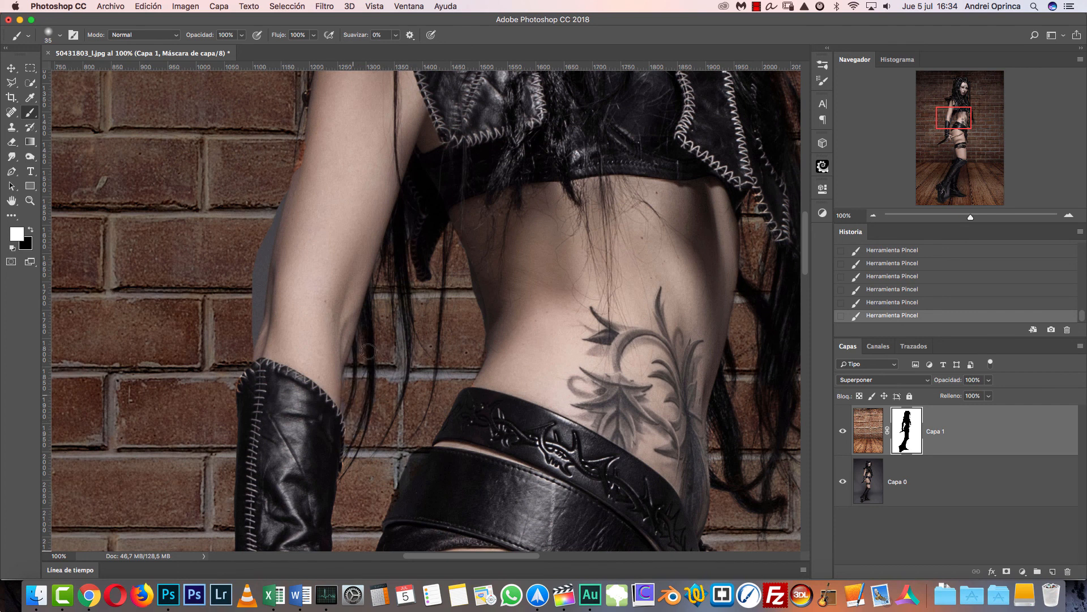
left_click_drag(358, 395, 422, 366)
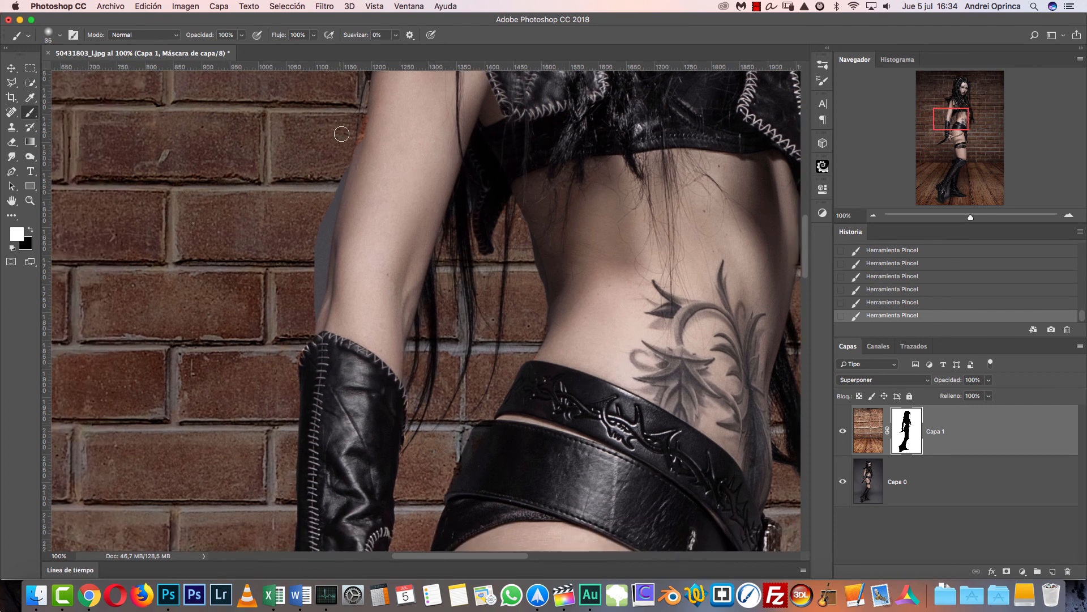
left_click_drag(324, 216, 317, 260)
- Restore the fingers holding the dagger with black on the mask, and clear the grey patch under the blade with white at 35 px
left_click_drag(388, 292, 374, 468)
left_click_drag(404, 419, 435, 189)
key("x")
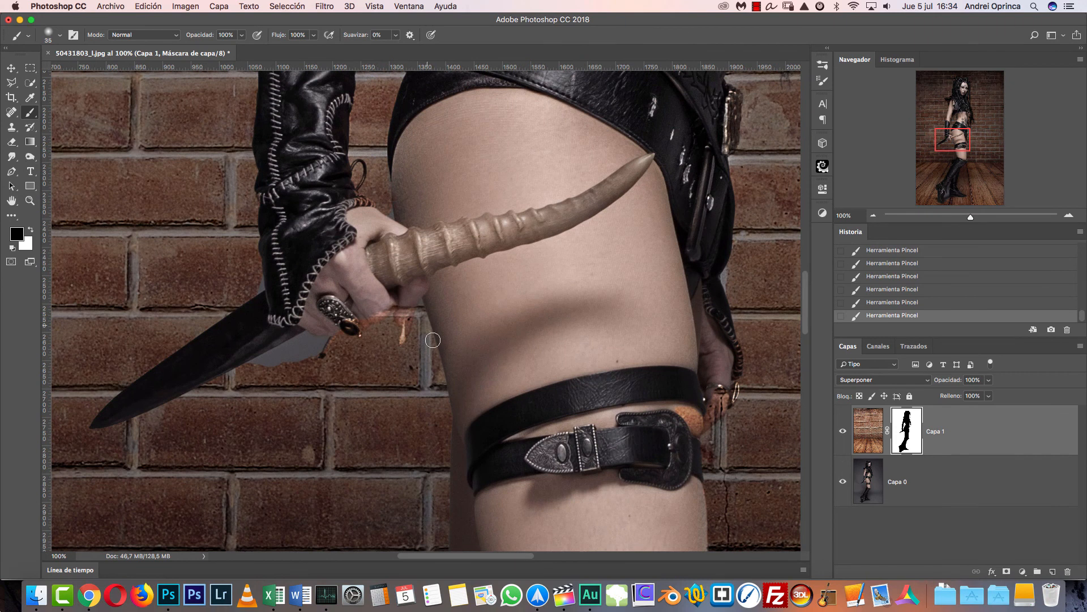
key("x")
key("x")
key("x")
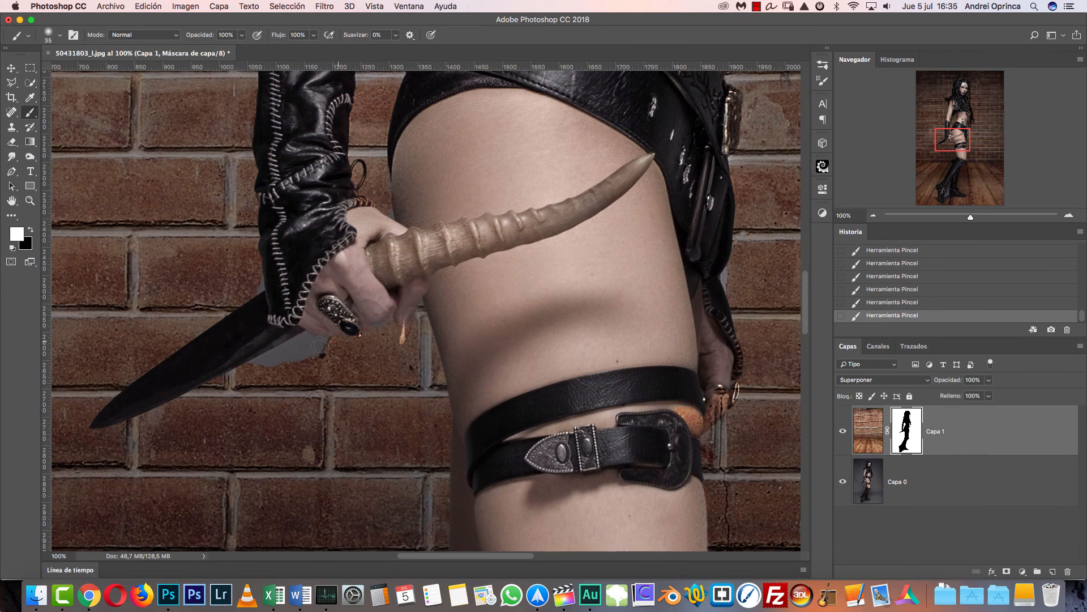
mouse_move(305, 342)
left_mouse_down()
mouse_move(262, 364)
mouse_move(309, 354)
left_mouse_up()
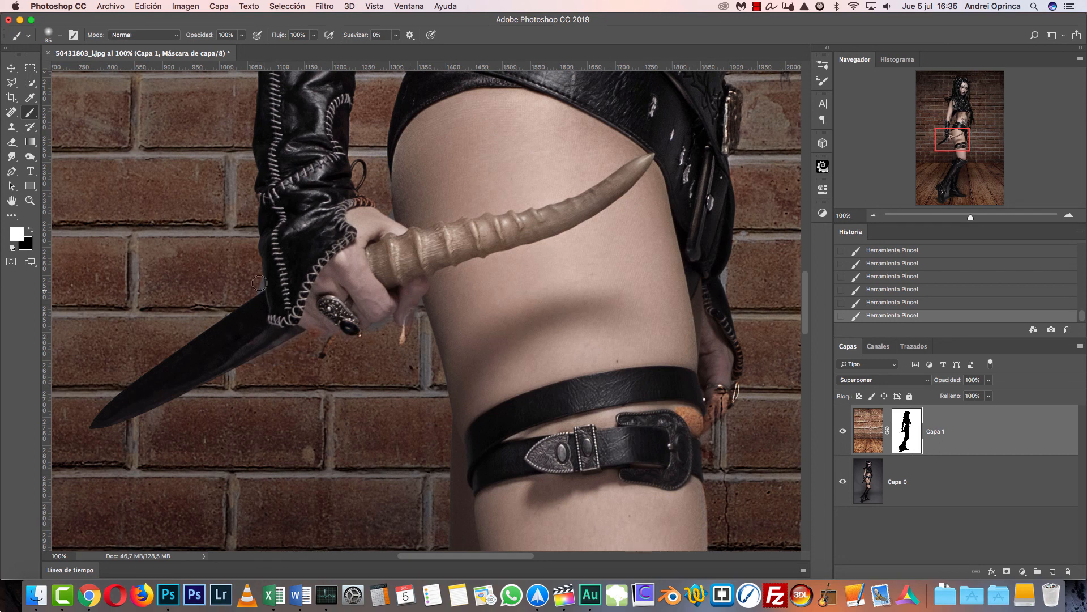
key("super+1")
- Paint white on the mask with a 45 px brush to reveal the wooden floor between the two boots
scroll(462, 349, "down", 5)
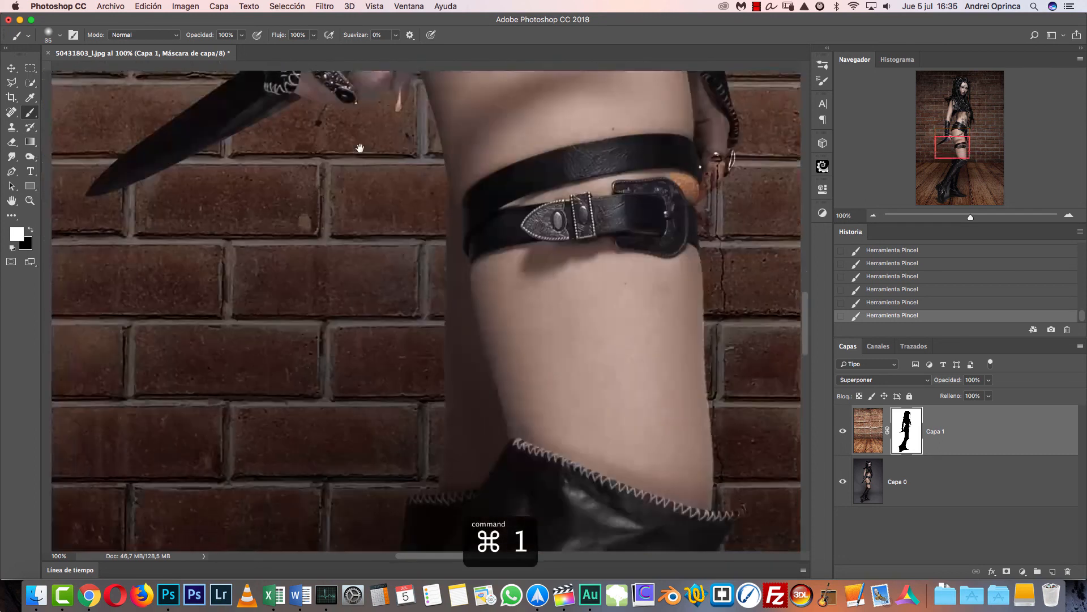
scroll(462, 350, "down", 10)
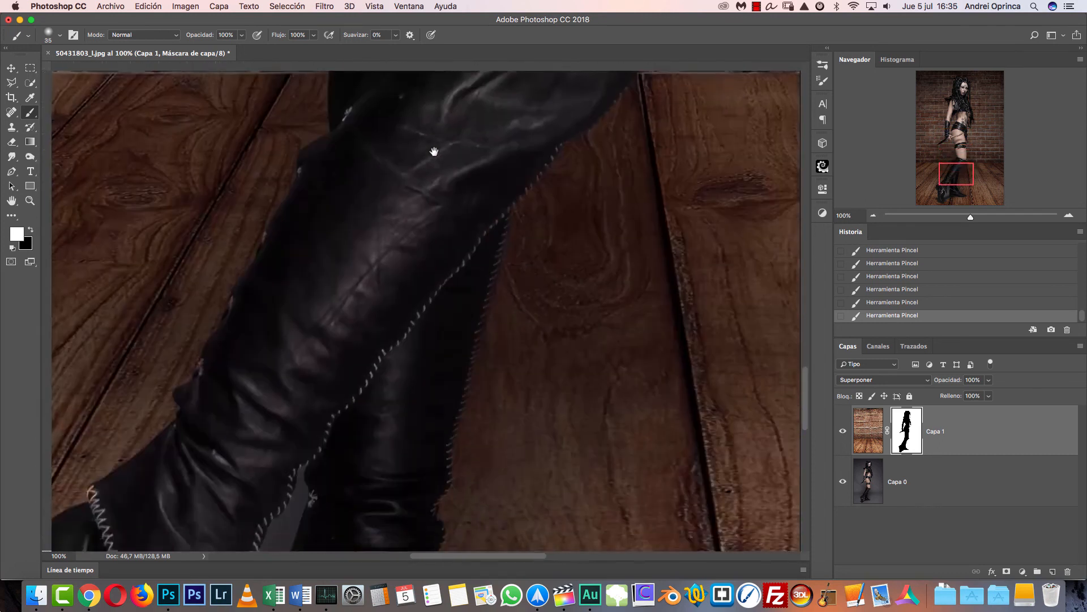
scroll(487, 200, "down", 5)
scroll(488, 200, "left", 2)
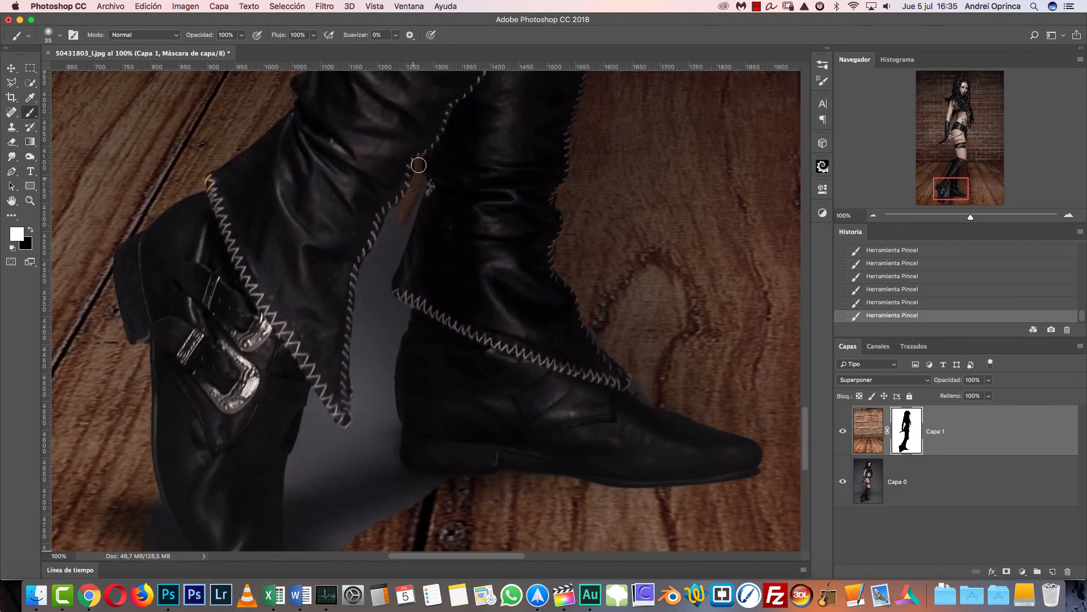
mouse_move(394, 218)
left_mouse_down()
mouse_move(412, 192)
mouse_move(388, 278)
mouse_move(386, 368)
left_mouse_up()
key("bracketright")
left_click_drag(370, 288, 367, 356)
mouse_move(385, 391)
left_mouse_down()
mouse_move(388, 422)
mouse_move(355, 365)
mouse_move(362, 422)
mouse_move(312, 420)
mouse_move(310, 463)
mouse_move(315, 402)
mouse_move(345, 444)
mouse_move(376, 422)
left_mouse_up()
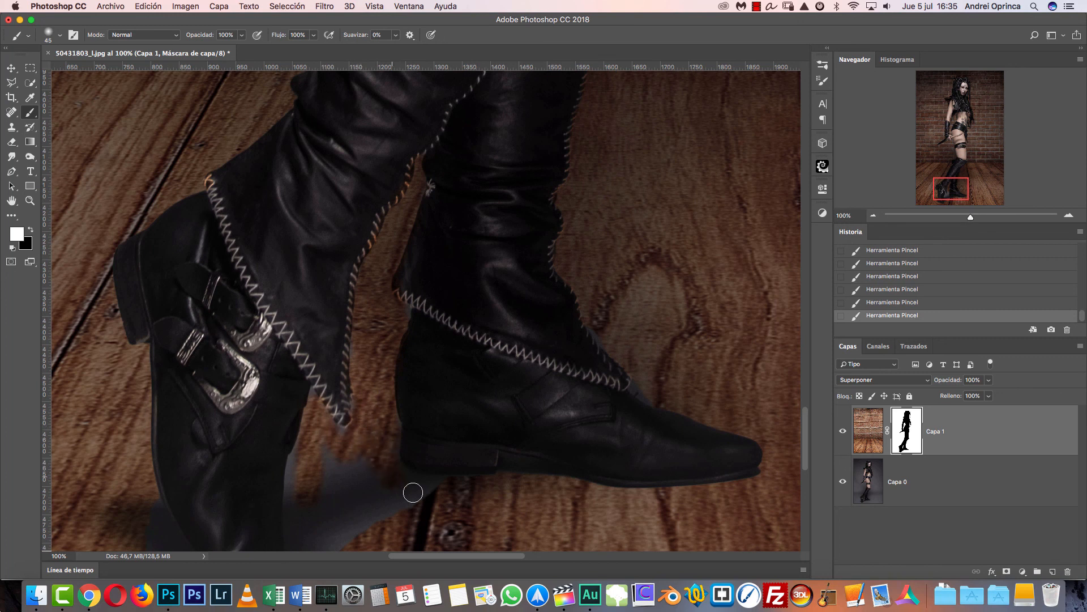
- Reveal the wooden floor around the front boot's toe and heel on the mask, keeping the original floor shadow
mouse_move(364, 486)
left_mouse_down()
mouse_move(373, 349)
mouse_move(355, 325)
left_mouse_up()
key("ctrl+r")
key("bracketright")
key("bracketright")
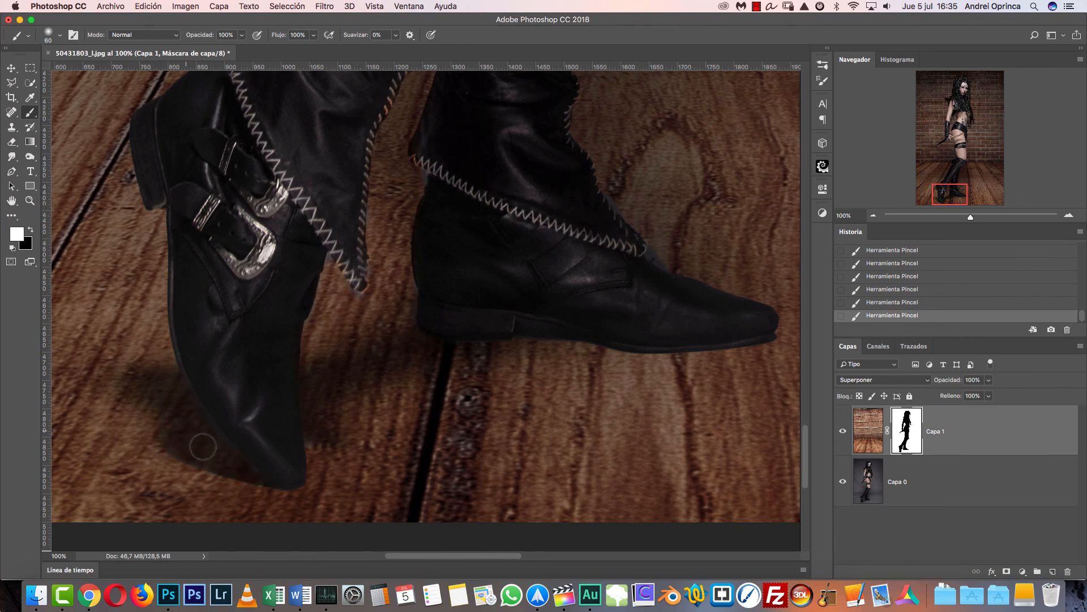
key("bracketleft")
key("bracketleft")
key("super+1")
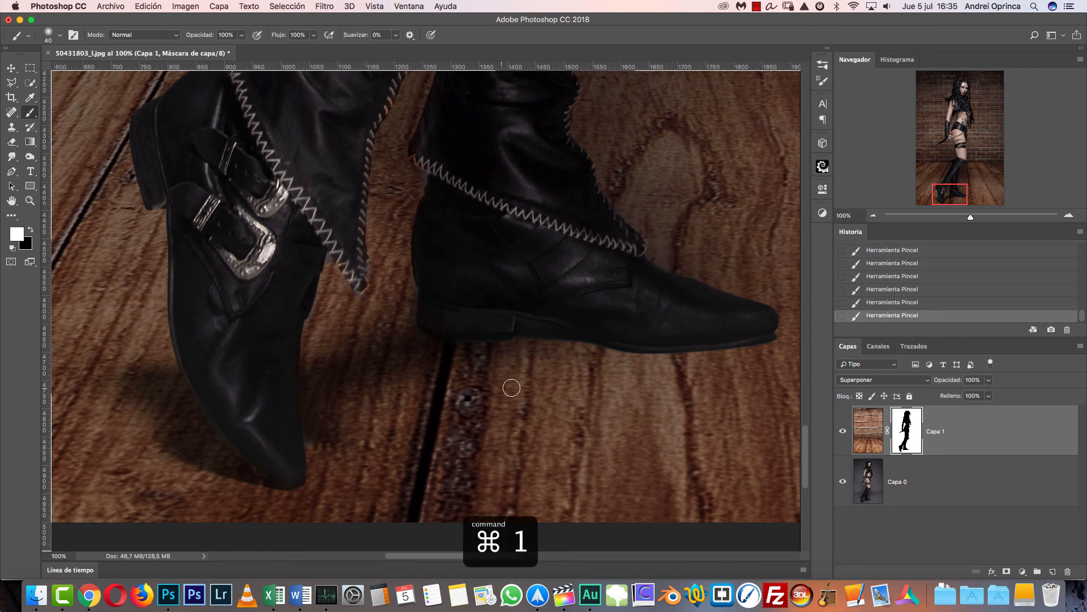
- Examine the whole composite, toggling the visibility of Capa 0 and Capa 1 in turn
left_click(873, 216)
left_click(872, 216)
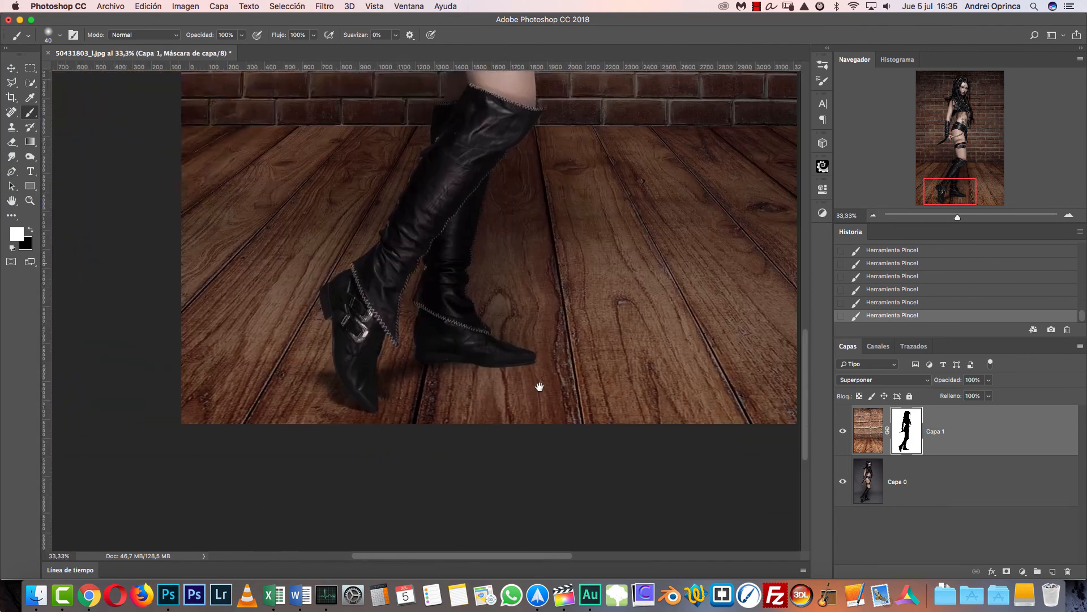
left_click(872, 216)
left_click(872, 216)
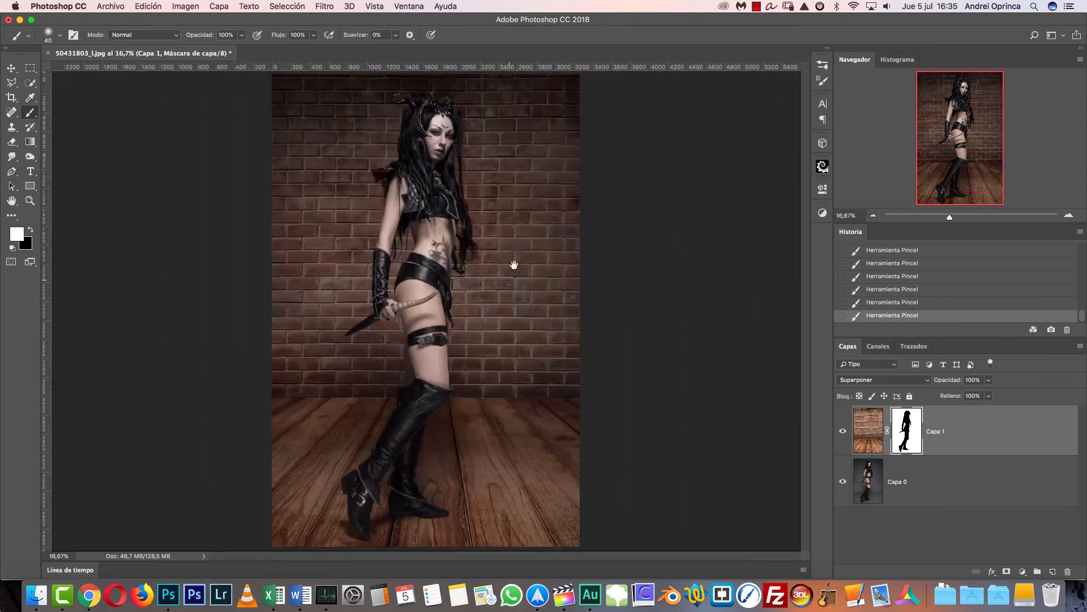
left_click(843, 481)
left_click(843, 481)
left_click(842, 433)
left_click(843, 432)
left_click(843, 432)
left_click(843, 432)
- Paint black on the mask over the horns and headdress to restore their original look, reducing the brush from 40 to 25 px
key("super+1")
left_click(948, 78)
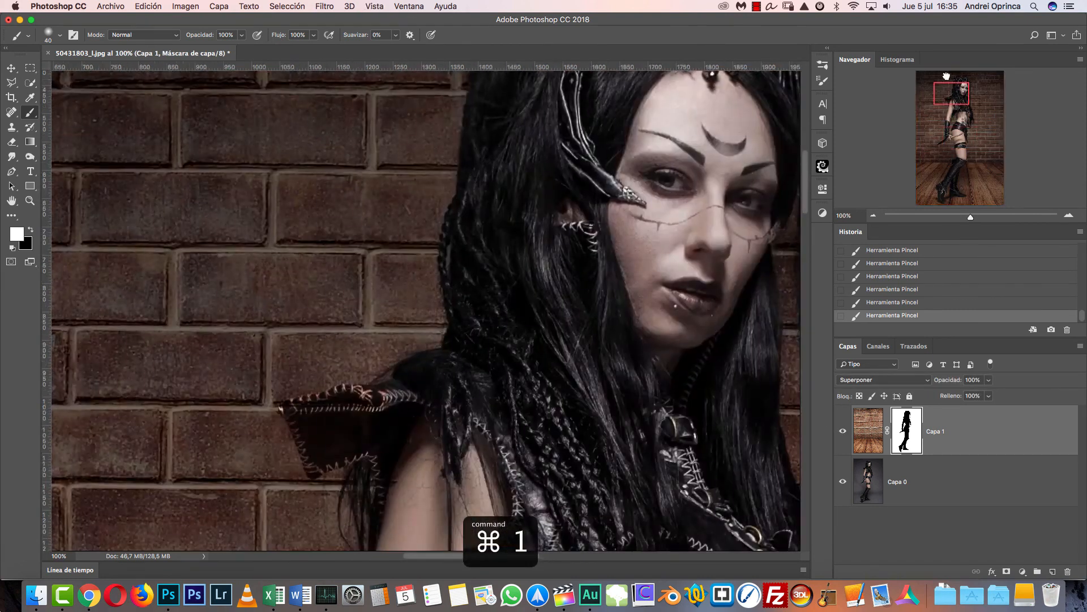
left_click_drag(948, 77, 947, 77)
key("x")
key("x")
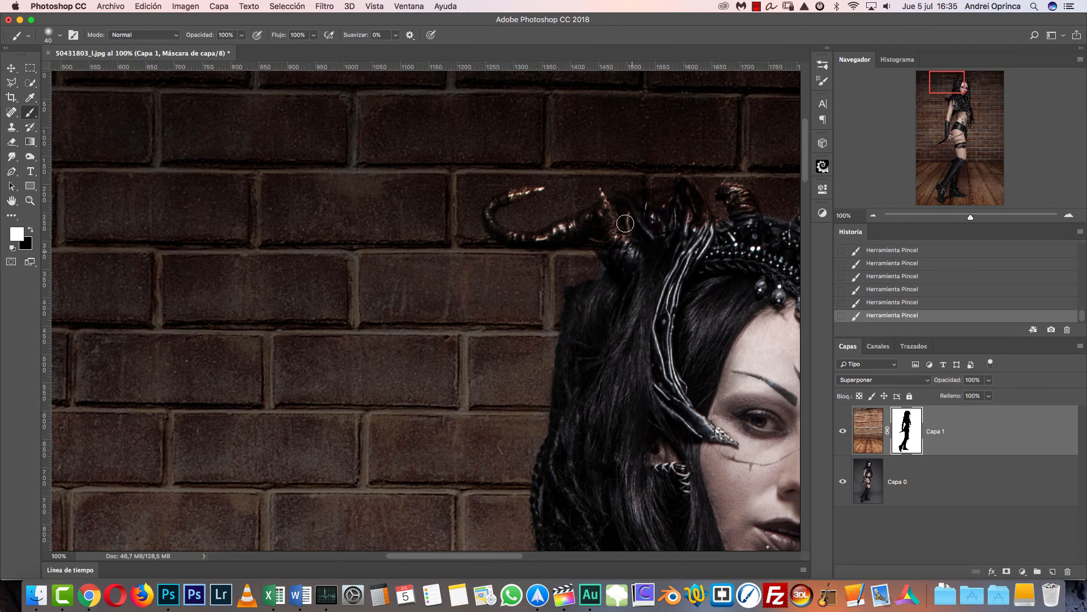
key("x")
mouse_move(630, 246)
left_mouse_down()
mouse_move(624, 218)
mouse_move(600, 216)
mouse_move(645, 202)
mouse_move(686, 206)
mouse_move(698, 225)
mouse_move(755, 206)
mouse_move(732, 191)
mouse_move(750, 219)
left_mouse_up()
key("super+1")
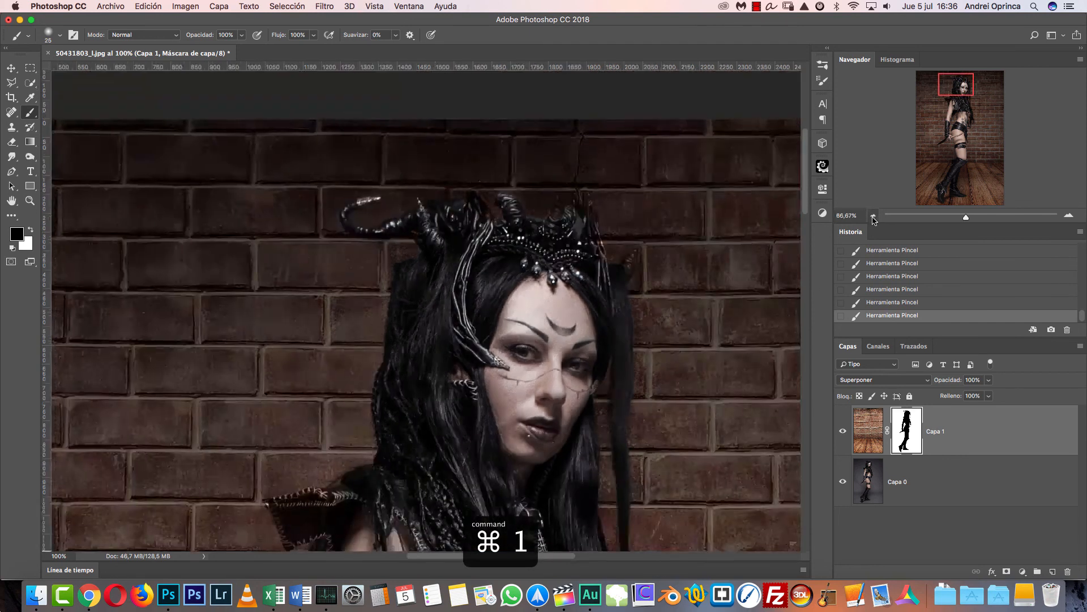
- Review the finished composite from the headdress down to the thighs at 33.33% zoom
left_click(874, 217)
left_click(874, 217)
left_click(874, 217)
left_click_drag(562, 403, 542, 287)
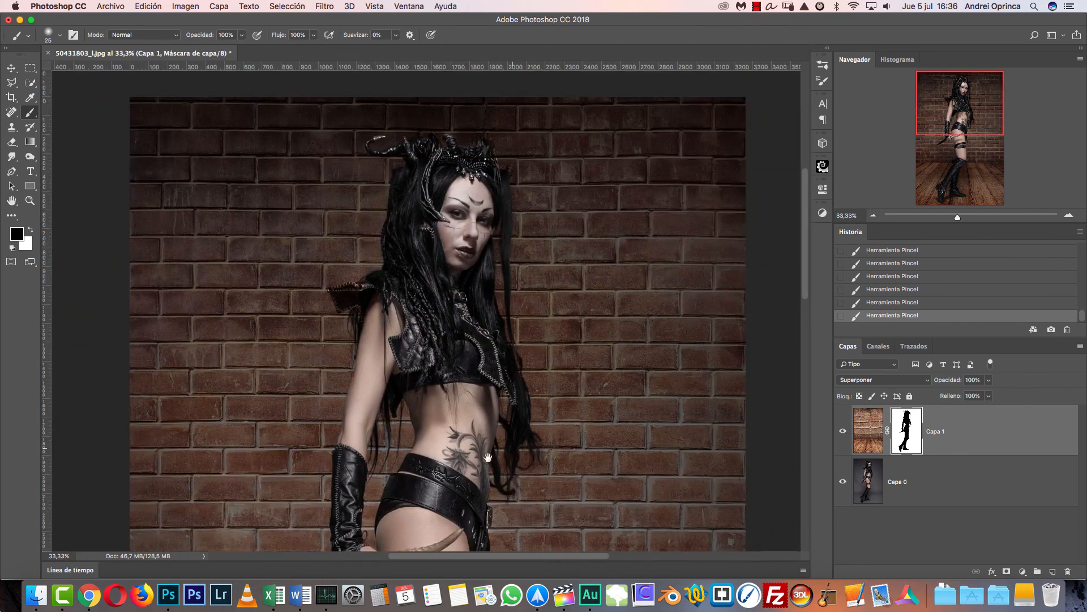
left_click_drag(500, 458, 486, 359)
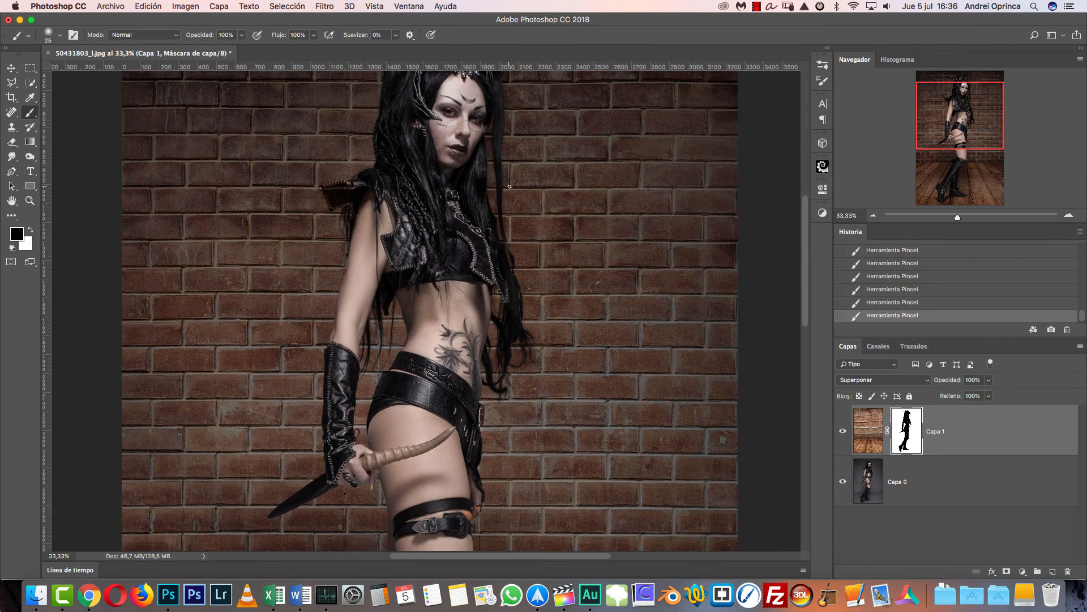
mouse_move(502, 408)
left_mouse_down()
mouse_move(498, 312)
mouse_move(529, 477)
left_mouse_up()
key("ctrl+r")
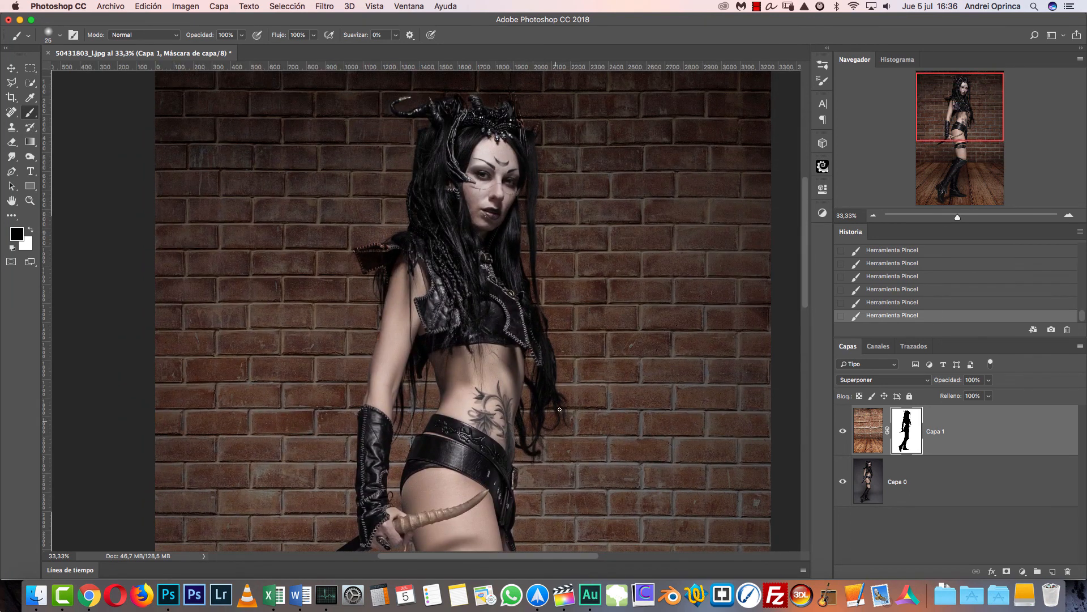
left_click(876, 217)
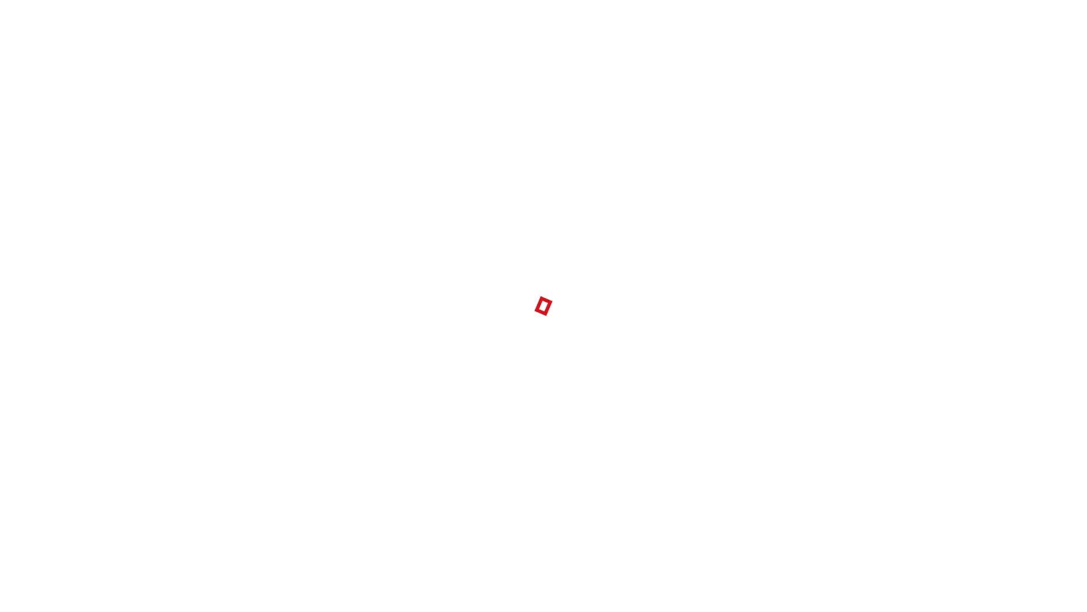